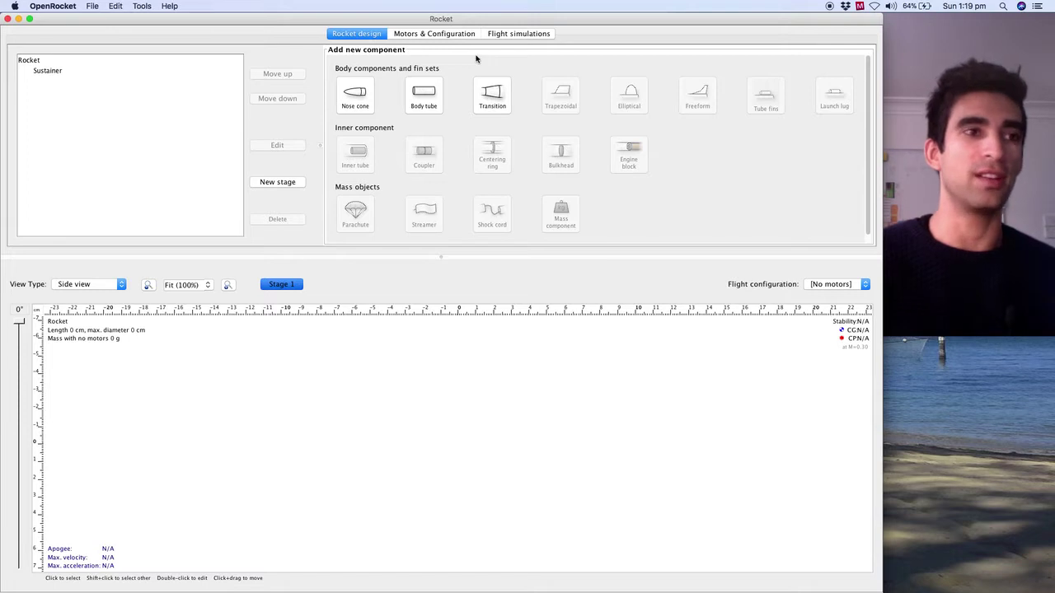
Step: Add a body tube to the new rocket's sustainer
{"action": "left_click", "coordinate": [418, 106]}
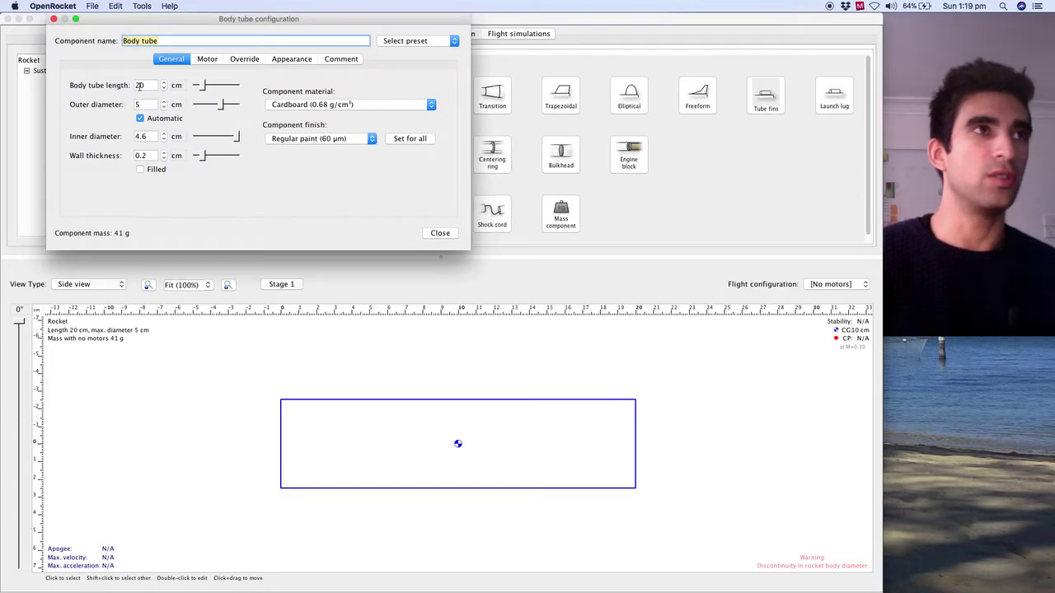
Step: Set the body tube to 250 cm long with a 20 cm outer diameter
{"action": "key", "text": "Tab"}
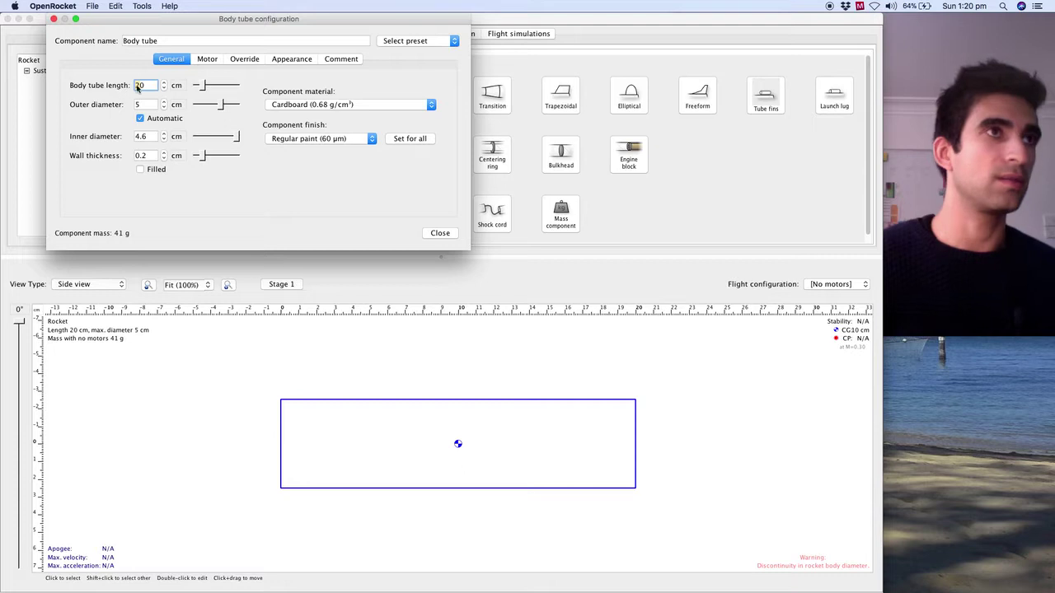
{"action": "left_click", "coordinate": [140, 86]}
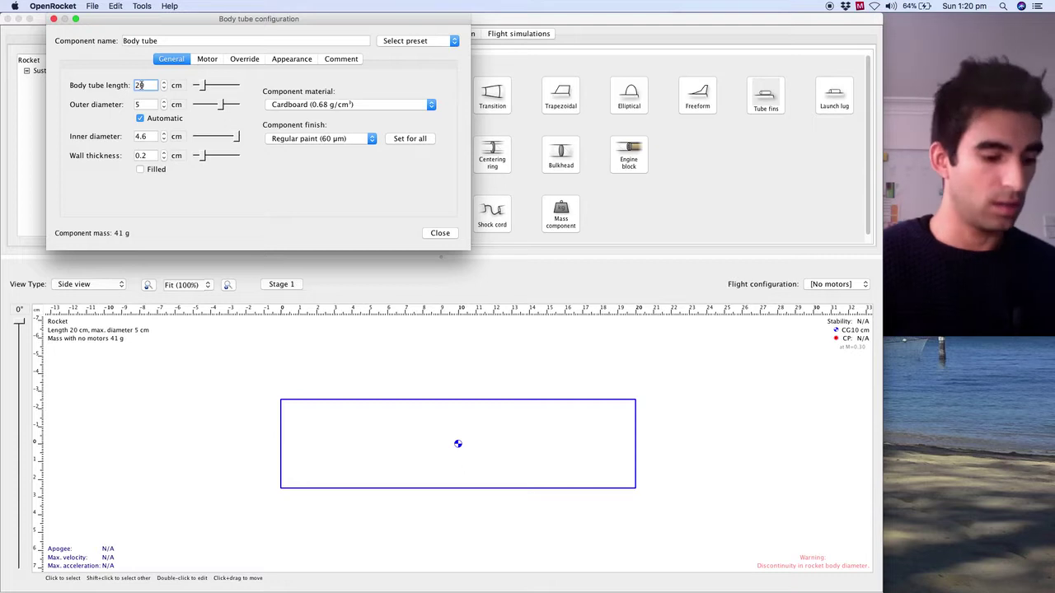
{"action": "type", "text": "5"}
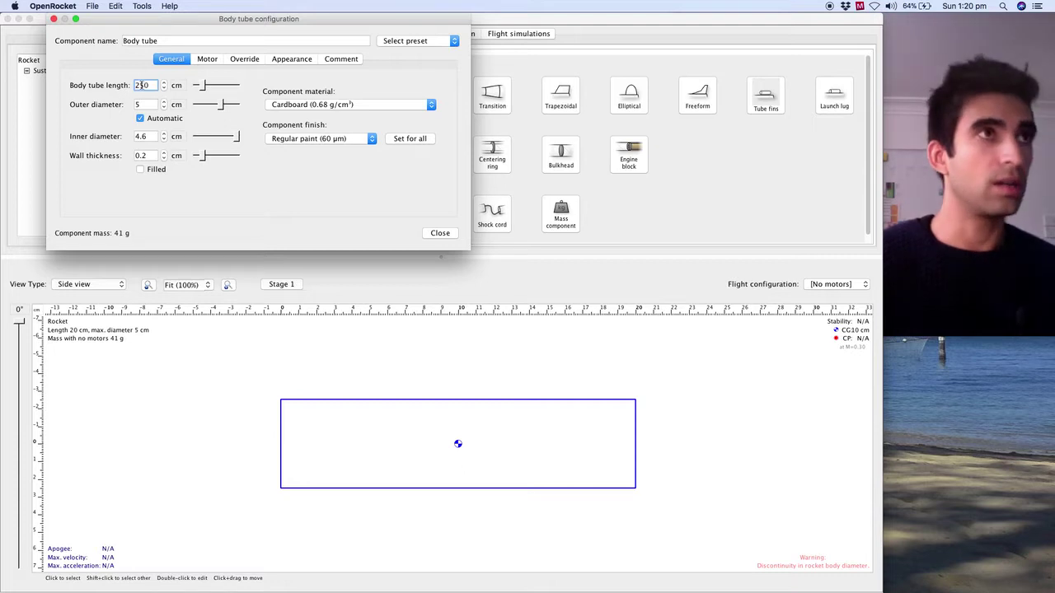
{"action": "left_click", "coordinate": [152, 105]}
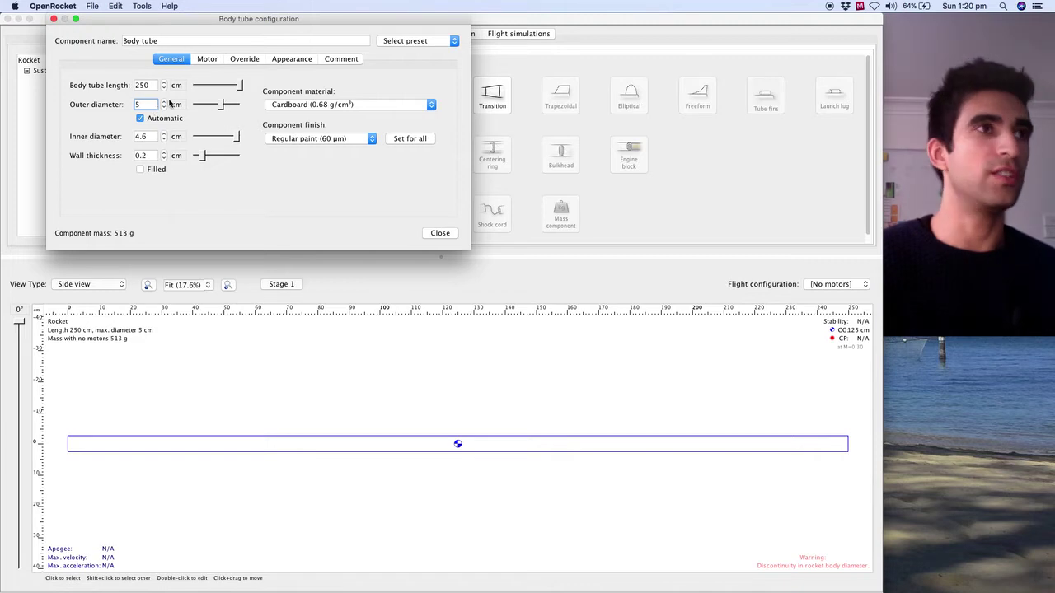
{"action": "double_click", "coordinate": [165, 101]}
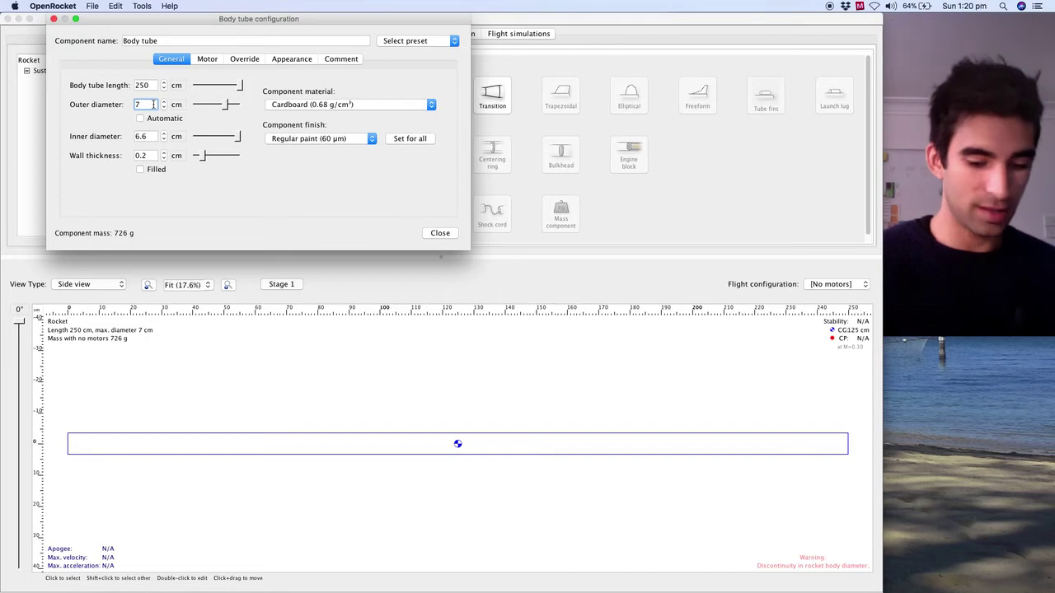
{"action": "type", "text": "20"}
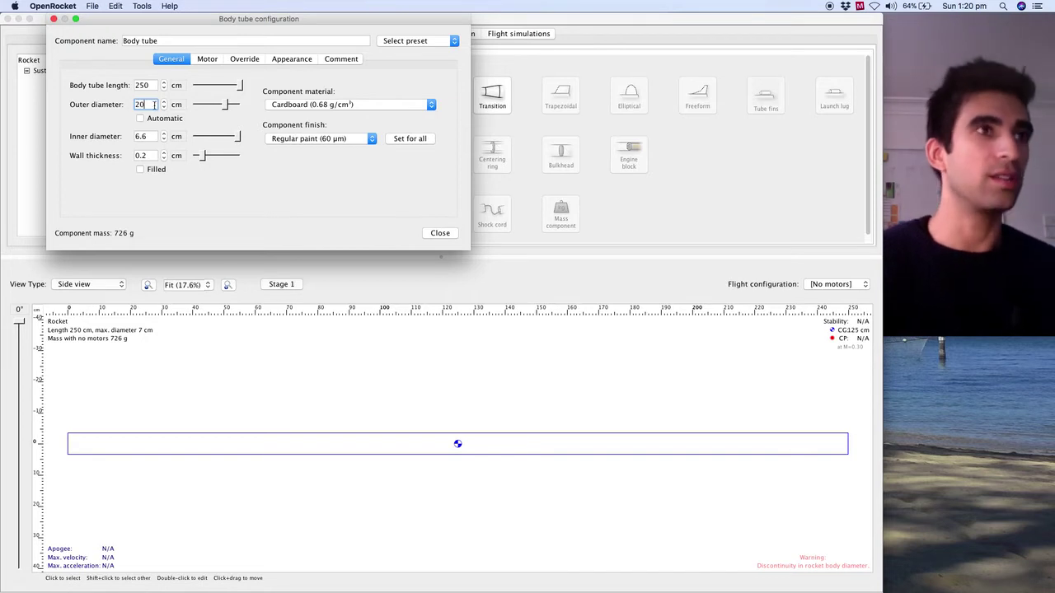
{"action": "left_click", "coordinate": [144, 136]}
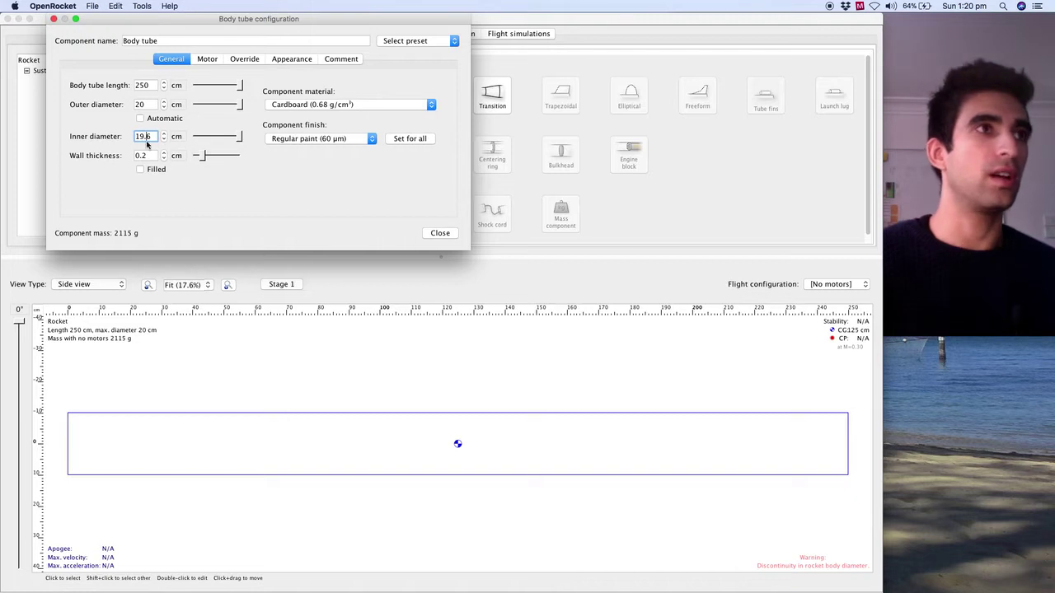
{"action": "double_click", "coordinate": [147, 140]}
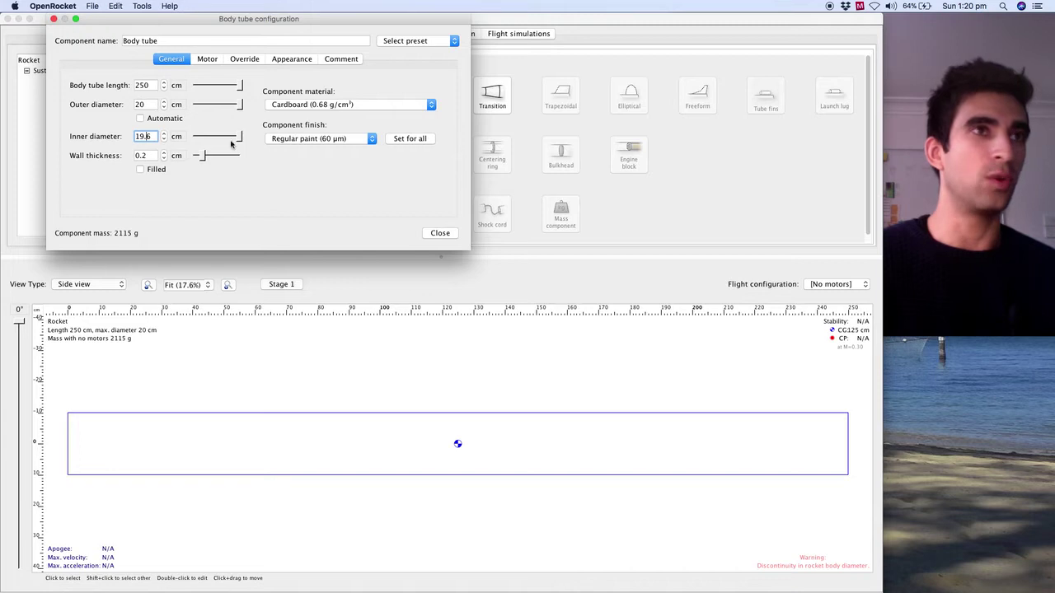
Step: Make the body tube Carbon fiber with a Polished (2 µm) finish
{"action": "left_click", "coordinate": [300, 108]}
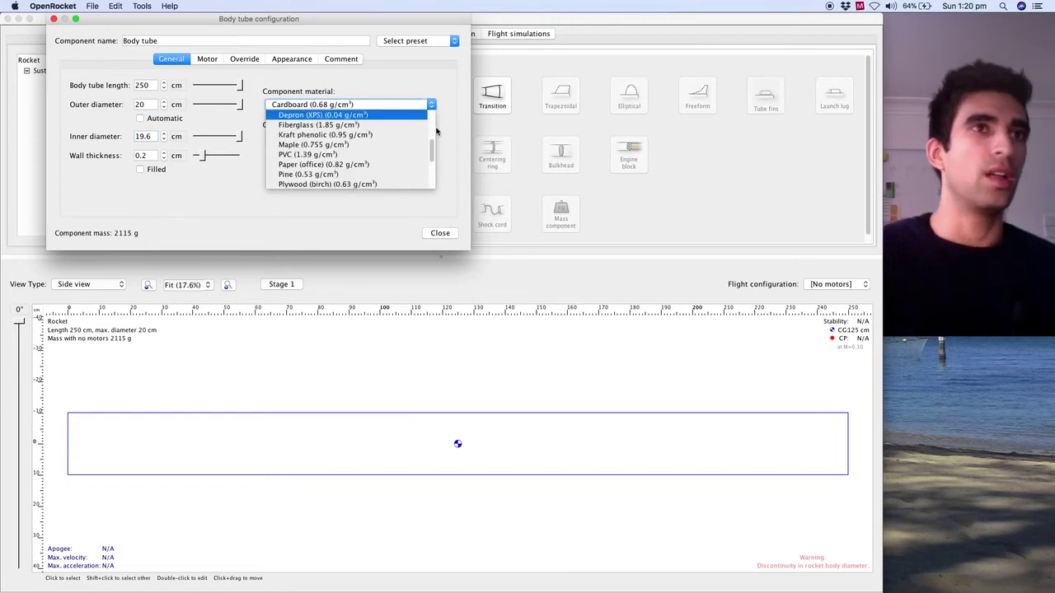
{"action": "scroll", "coordinate": [434, 140], "scroll_direction": "down", "scroll_amount": 2}
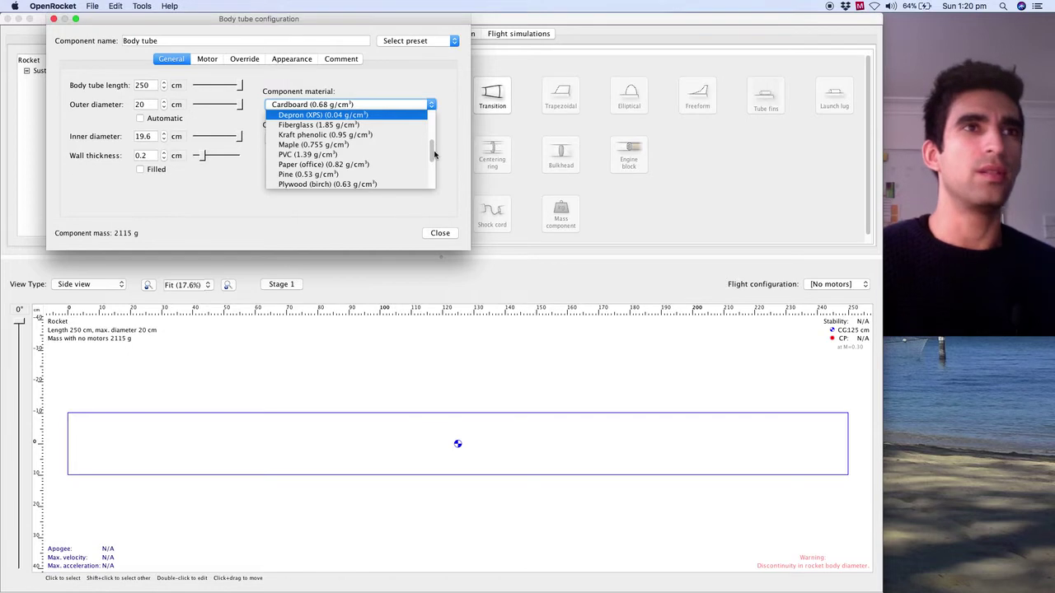
{"action": "left_click_drag", "start_coordinate": [434, 155], "coordinate": [435, 191]}
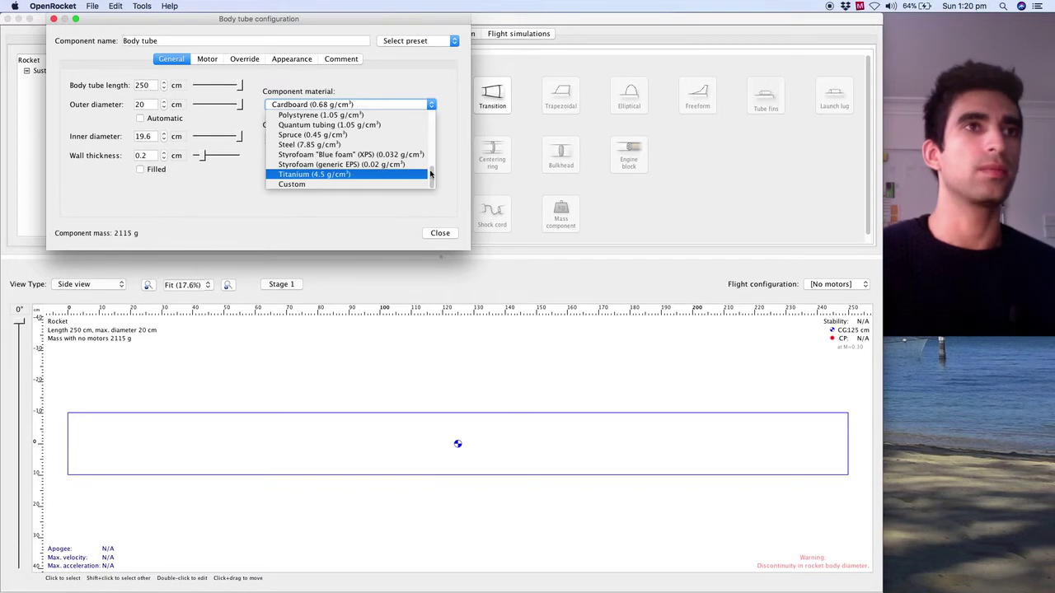
{"action": "scroll", "coordinate": [432, 171], "scroll_direction": "up", "scroll_amount": 1}
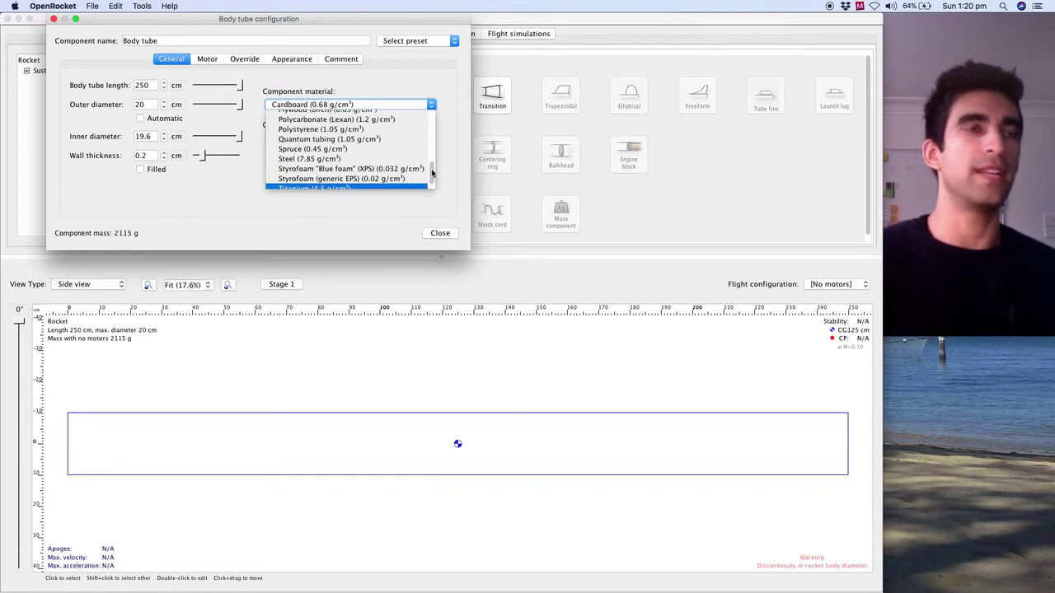
{"action": "scroll", "coordinate": [433, 170], "scroll_direction": "up", "scroll_amount": 1}
{"action": "scroll", "coordinate": [433, 169], "scroll_direction": "up", "scroll_amount": 3}
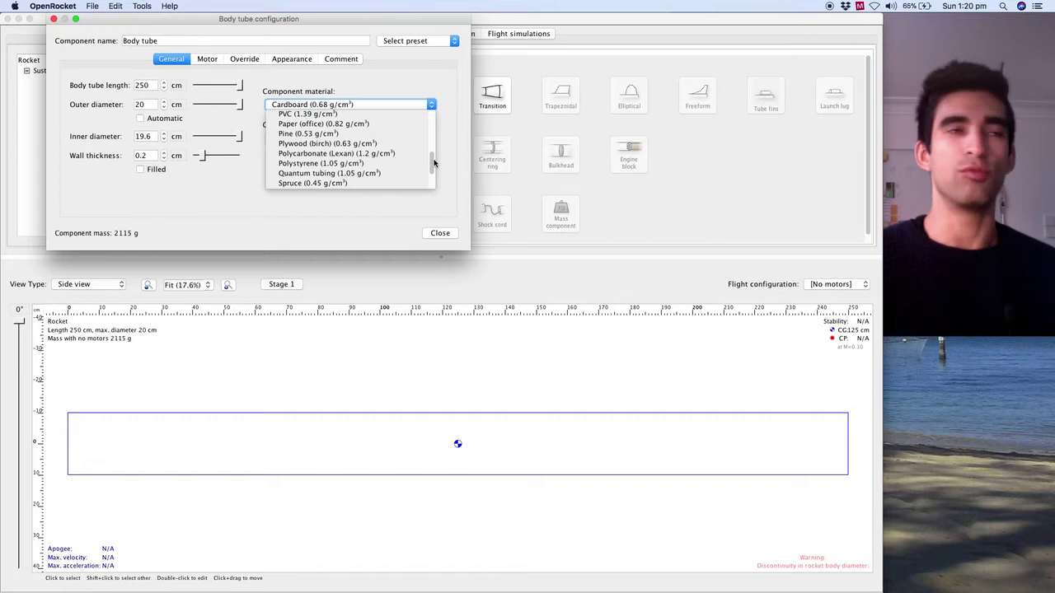
{"action": "left_click_drag", "start_coordinate": [435, 163], "coordinate": [438, 140]}
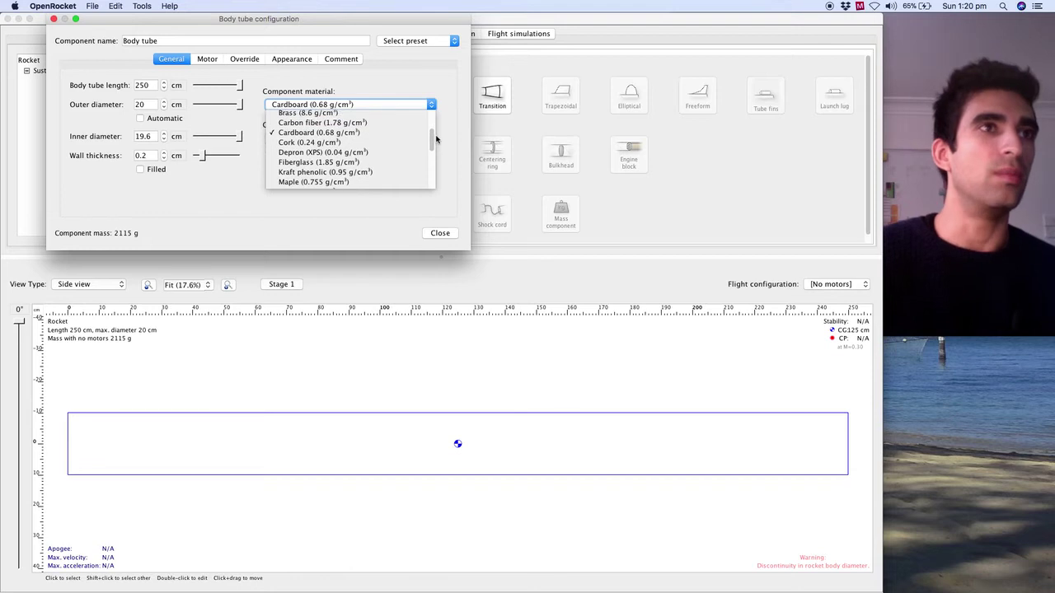
{"action": "left_click", "coordinate": [358, 126]}
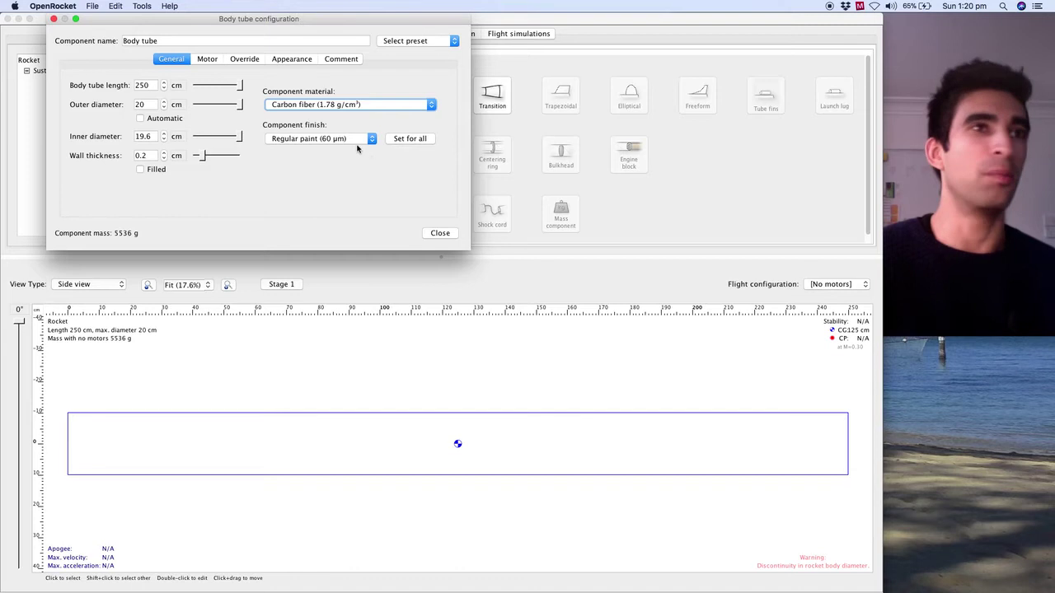
{"action": "left_click", "coordinate": [367, 141]}
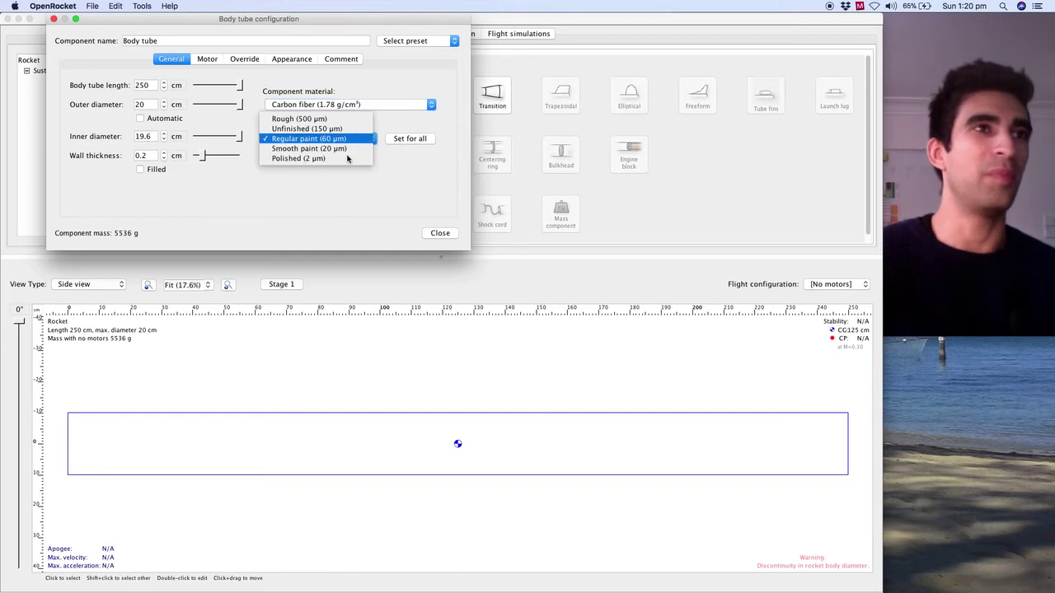
{"action": "left_click", "coordinate": [344, 160]}
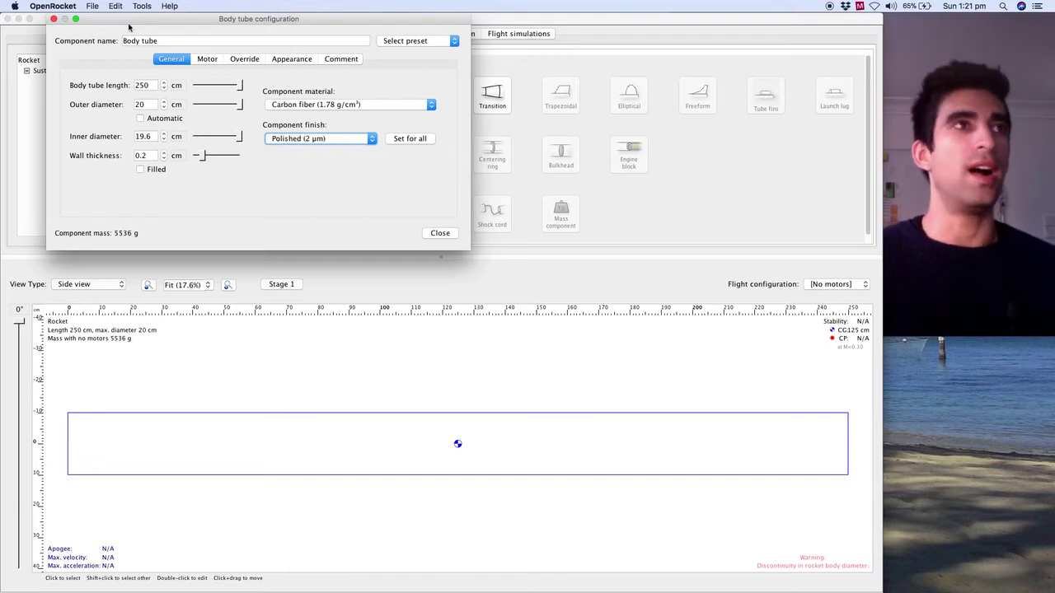
Step: Look through the body tube's Motor, Override, Appearance and Comment tabs, close it, and add a nose cone
{"action": "left_click", "coordinate": [214, 63]}
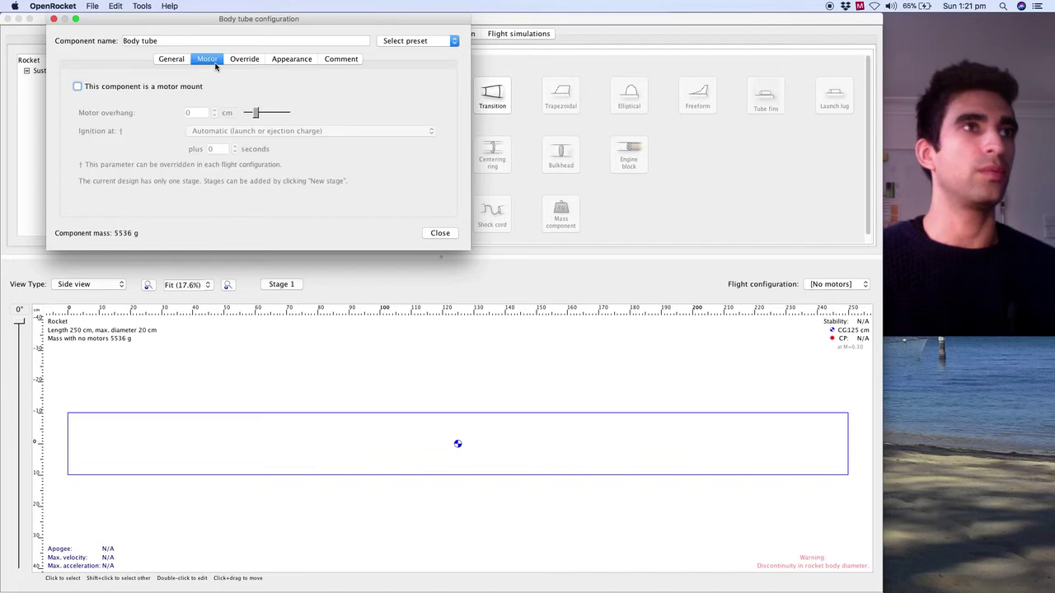
{"action": "left_click", "coordinate": [235, 60]}
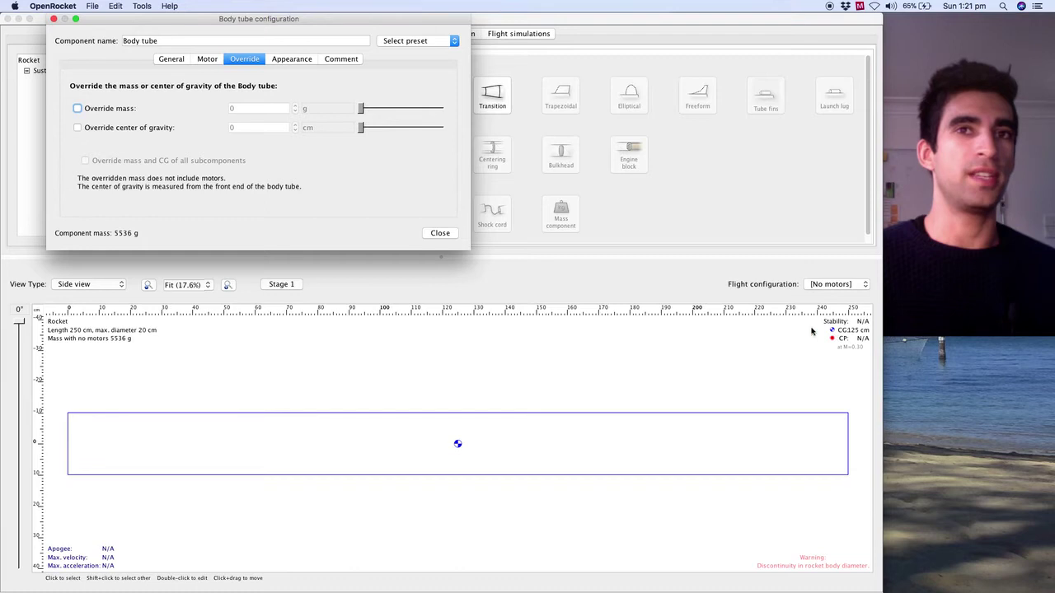
{"action": "left_click", "coordinate": [290, 60]}
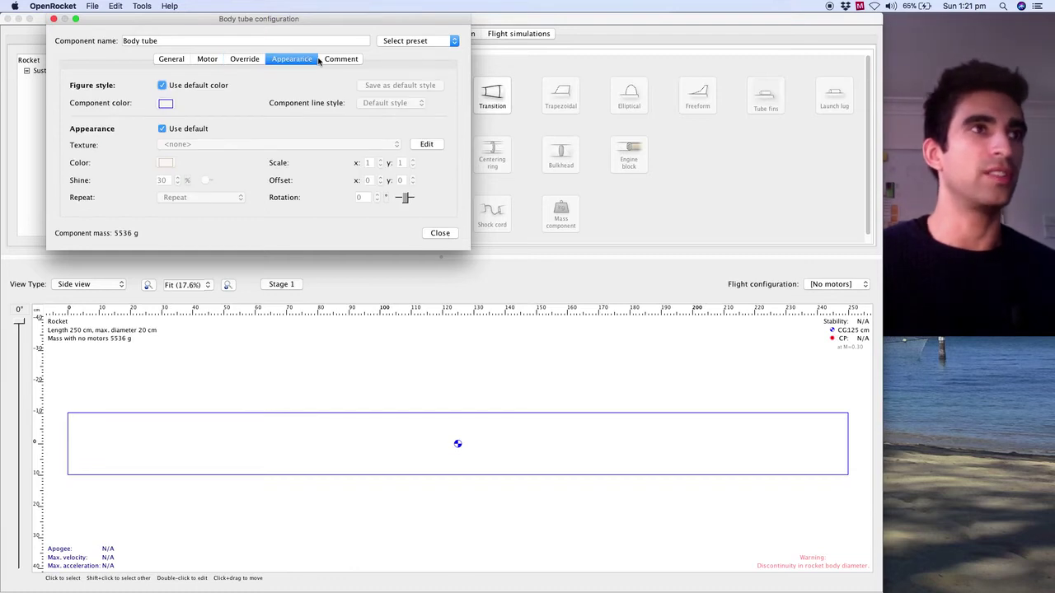
{"action": "key", "text": "ctrl+Page_Down"}
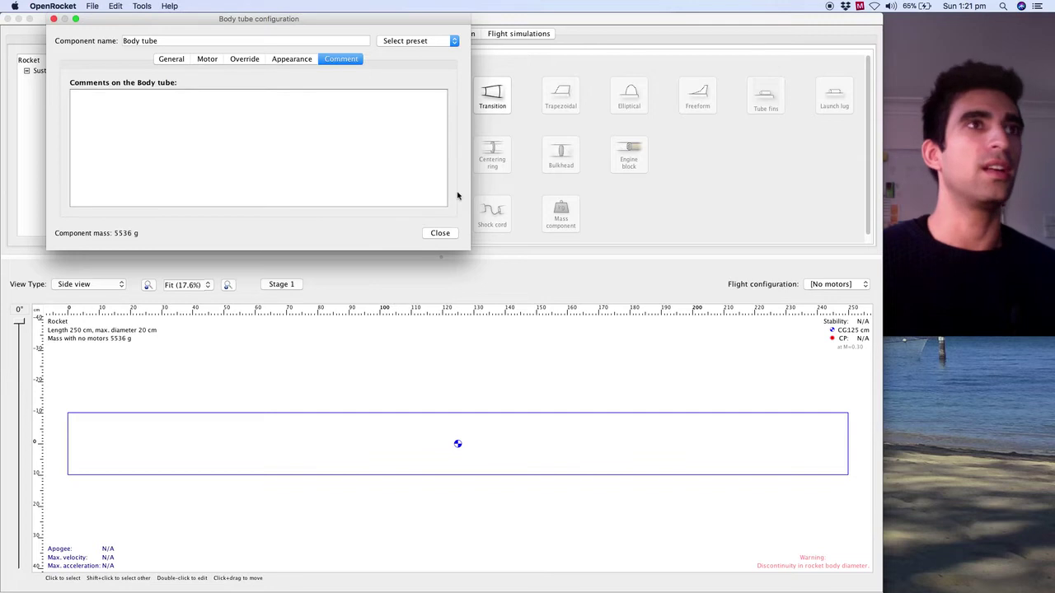
{"action": "left_click", "coordinate": [440, 235]}
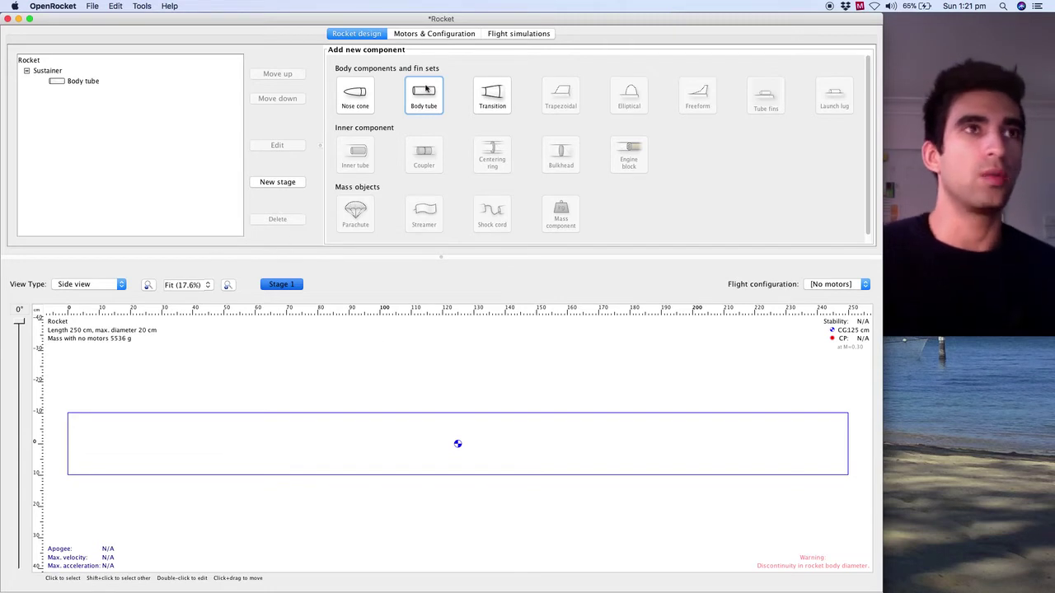
{"action": "left_click", "coordinate": [358, 102]}
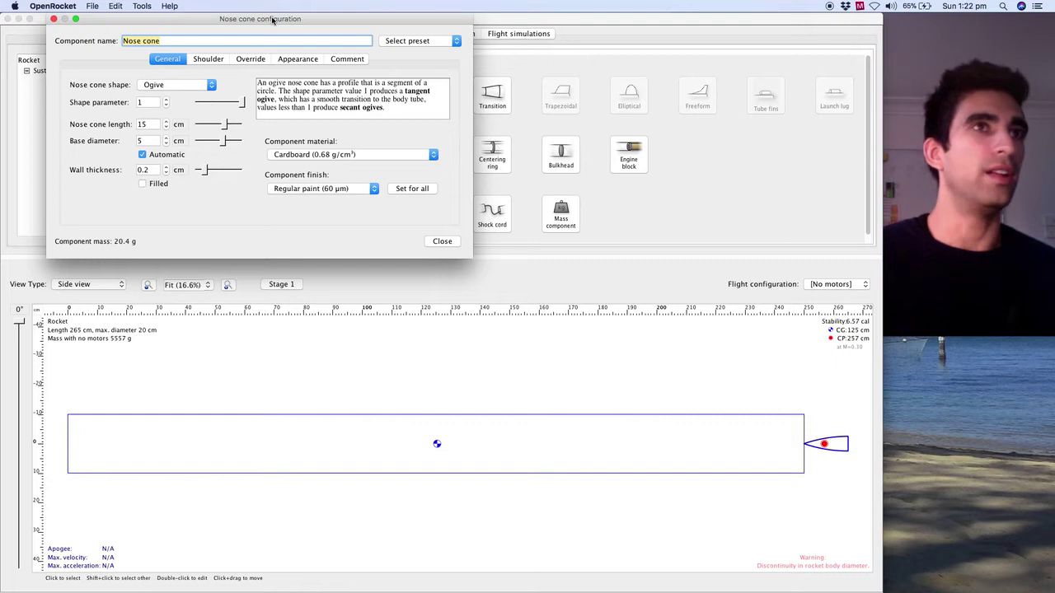
Step: Set the nose cone length to 20 cm
{"action": "left_click_drag", "start_coordinate": [273, 19], "coordinate": [443, 40]}
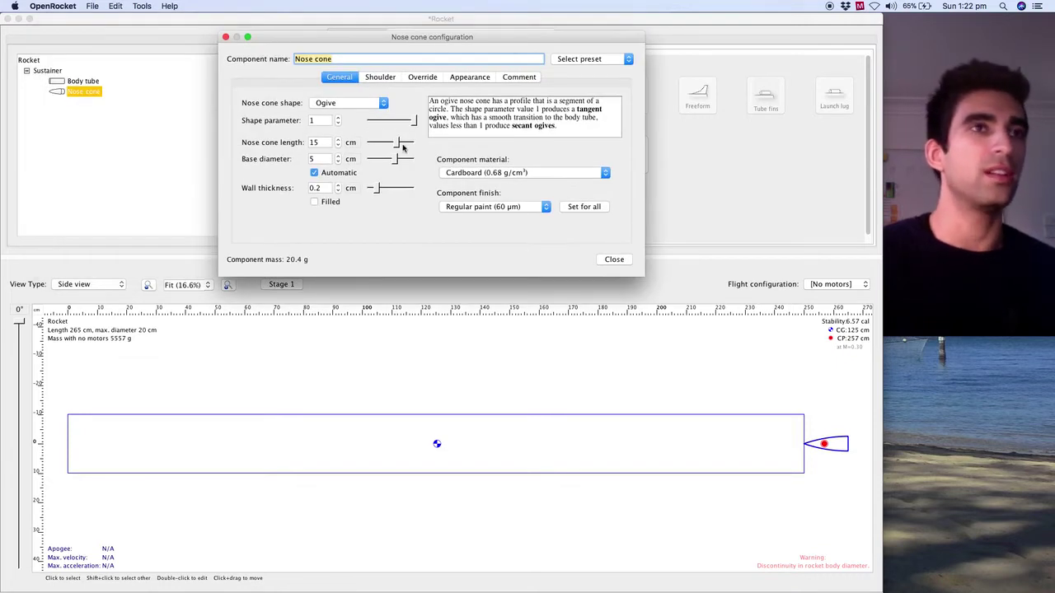
{"action": "left_click", "coordinate": [322, 143]}
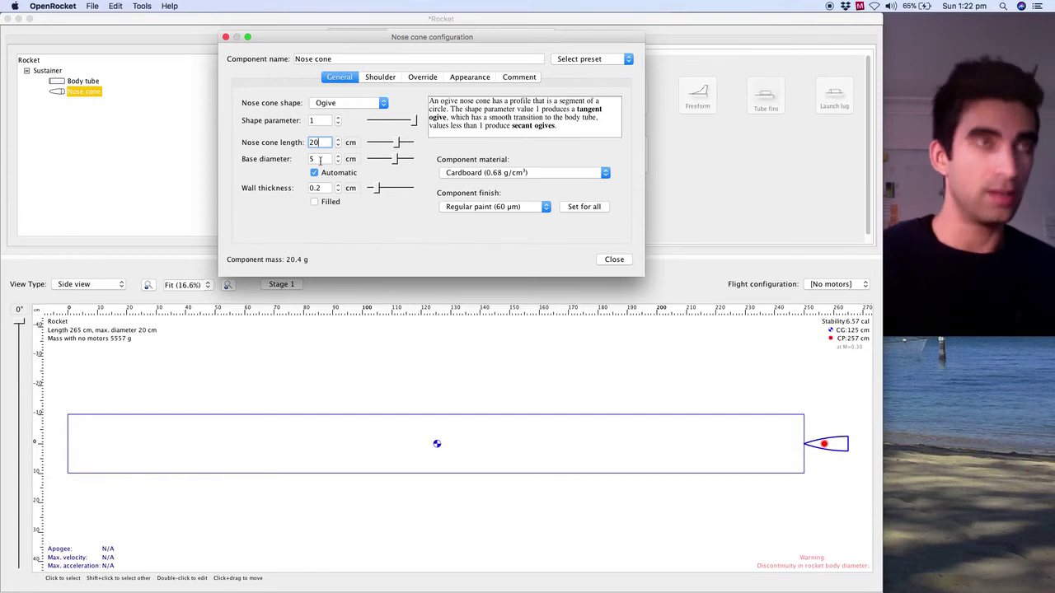
{"action": "left_click", "coordinate": [319, 159]}
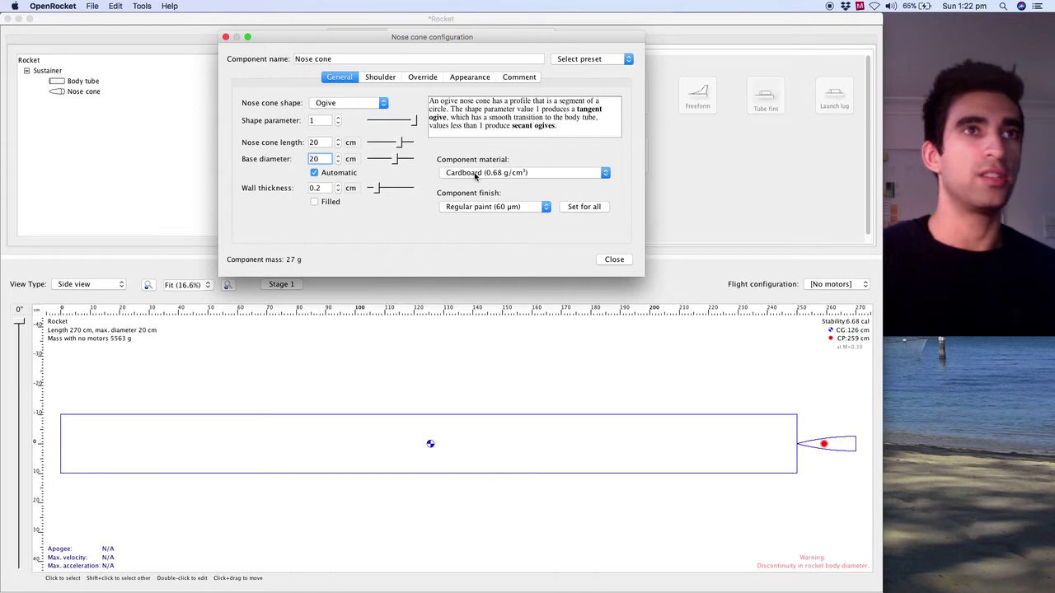
Step: Make the nose cone Carbon fiber and choose its surface finish
{"action": "left_click", "coordinate": [475, 174]}
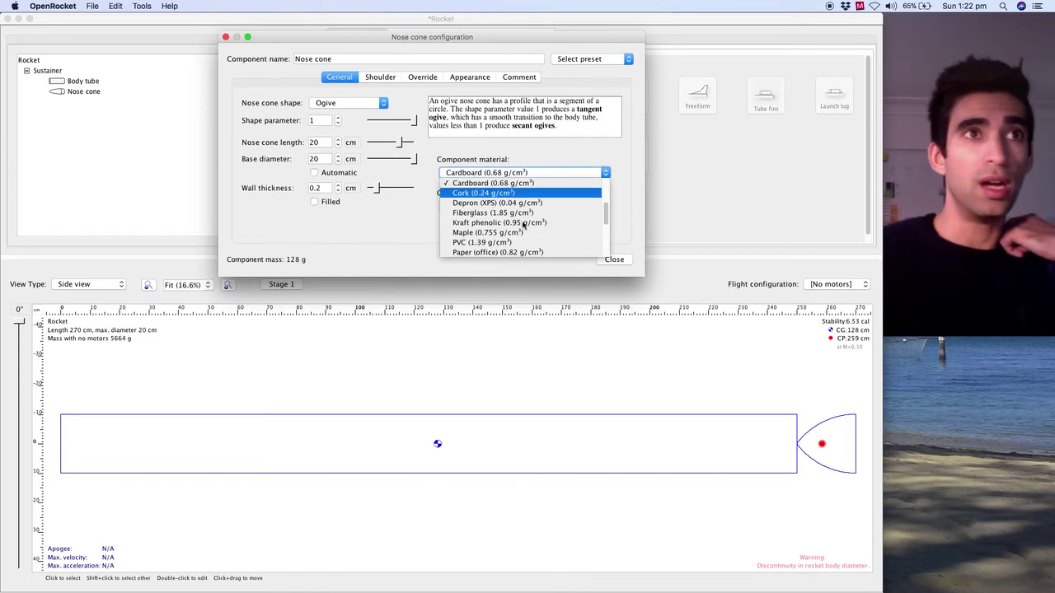
{"action": "scroll", "coordinate": [520, 214], "scroll_direction": "up", "scroll_amount": 5}
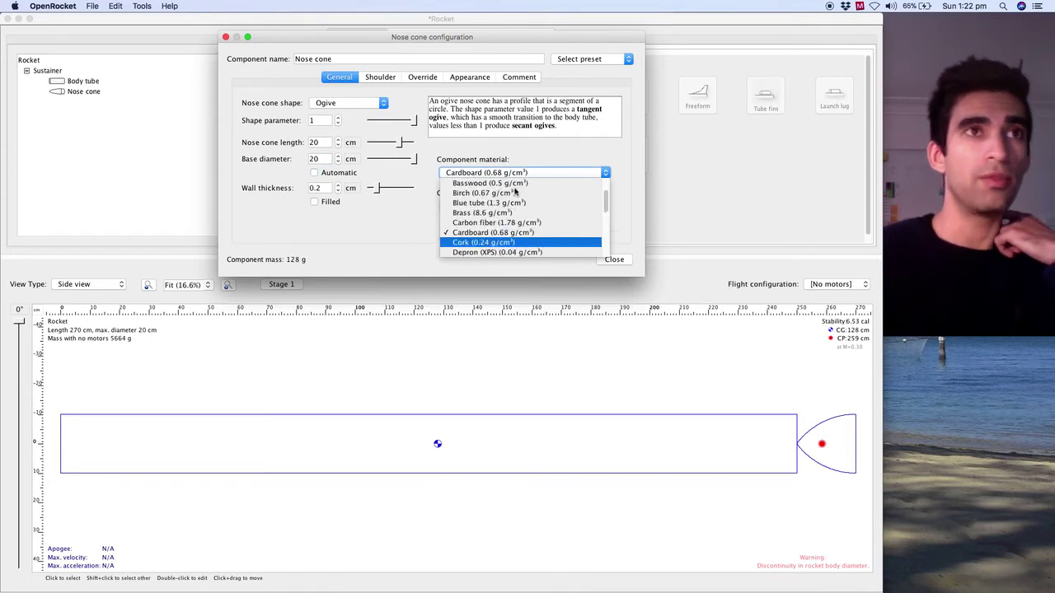
{"action": "left_click", "coordinate": [509, 242]}
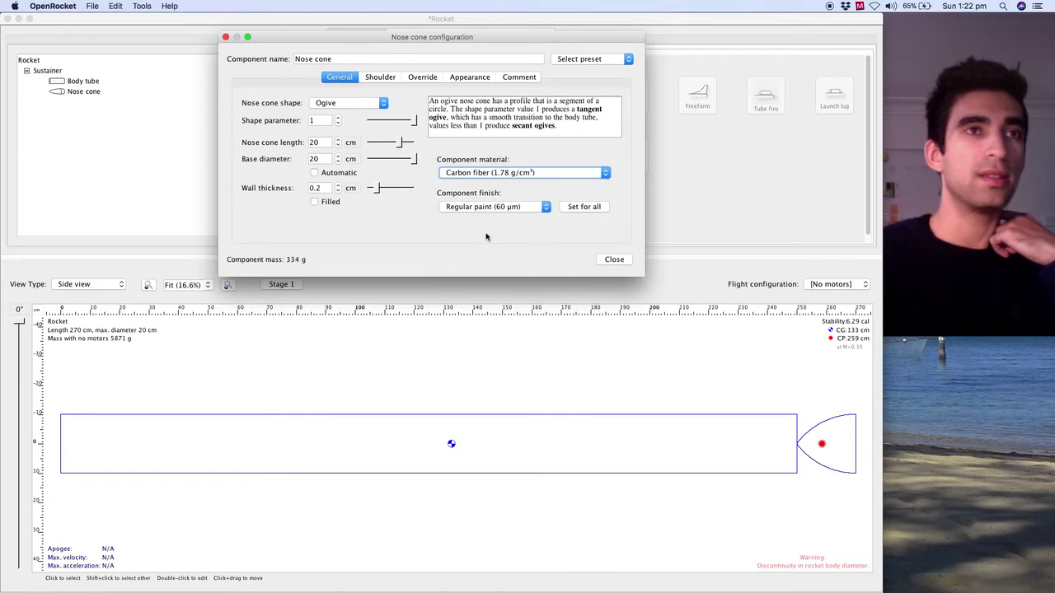
{"action": "left_click", "coordinate": [518, 209]}
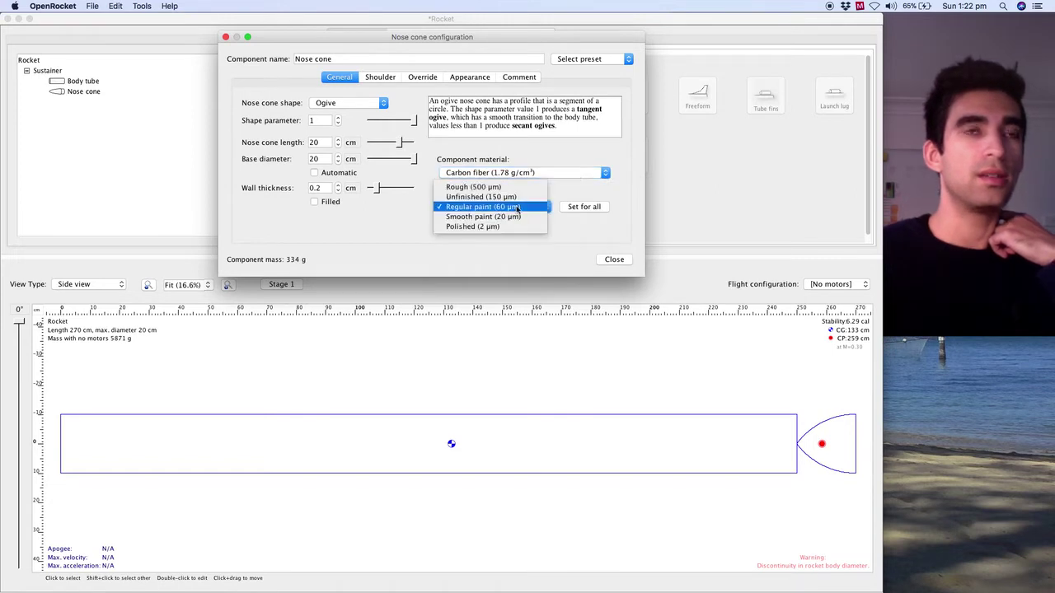
{"action": "key", "text": "Escape"}
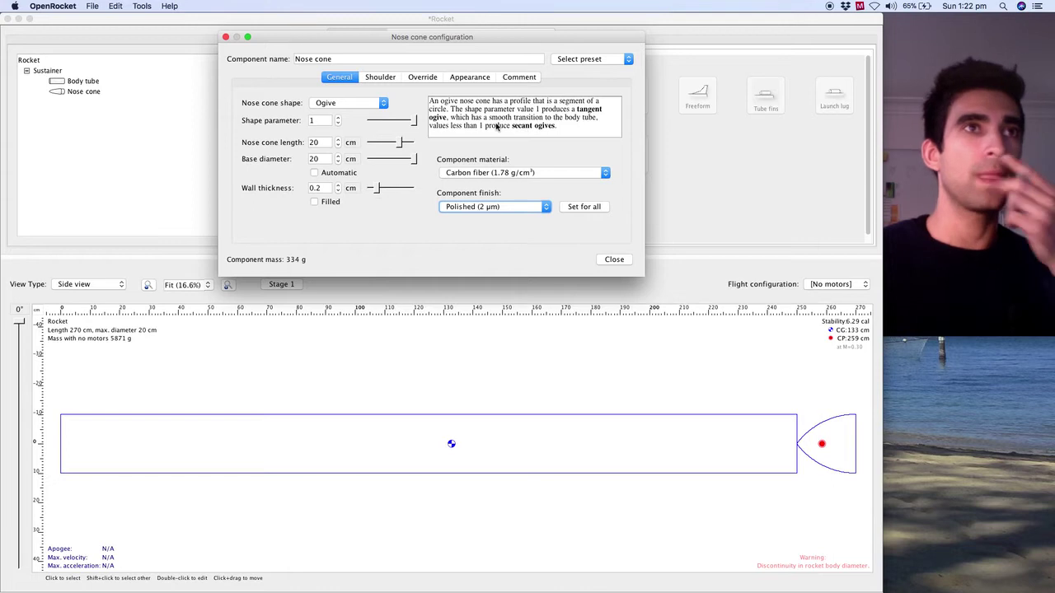
Step: Change the nose cone shape to Parabolic series
{"action": "left_click", "coordinate": [380, 103]}
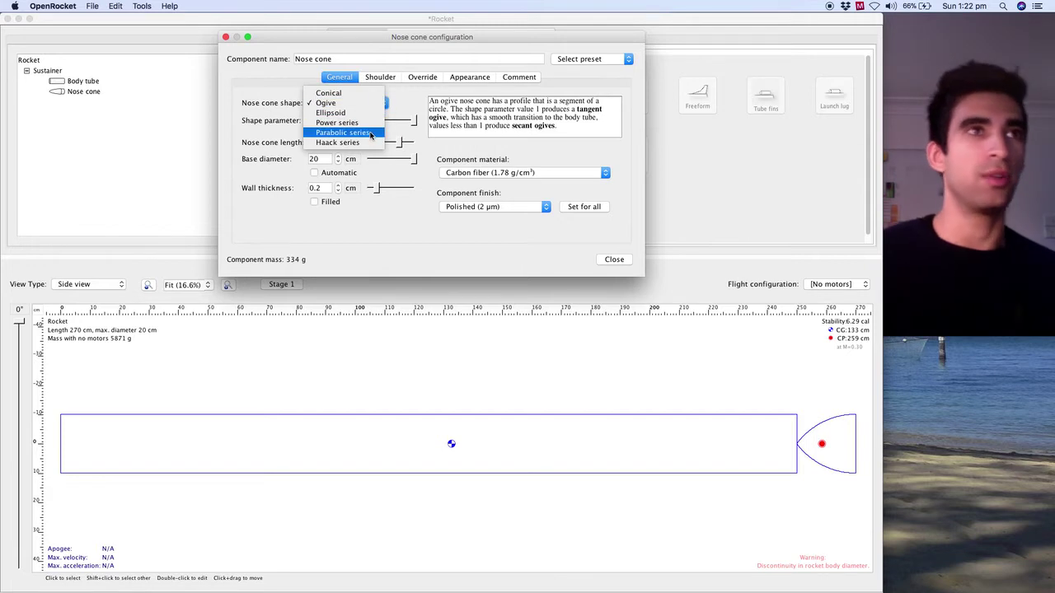
{"action": "left_click", "coordinate": [370, 135]}
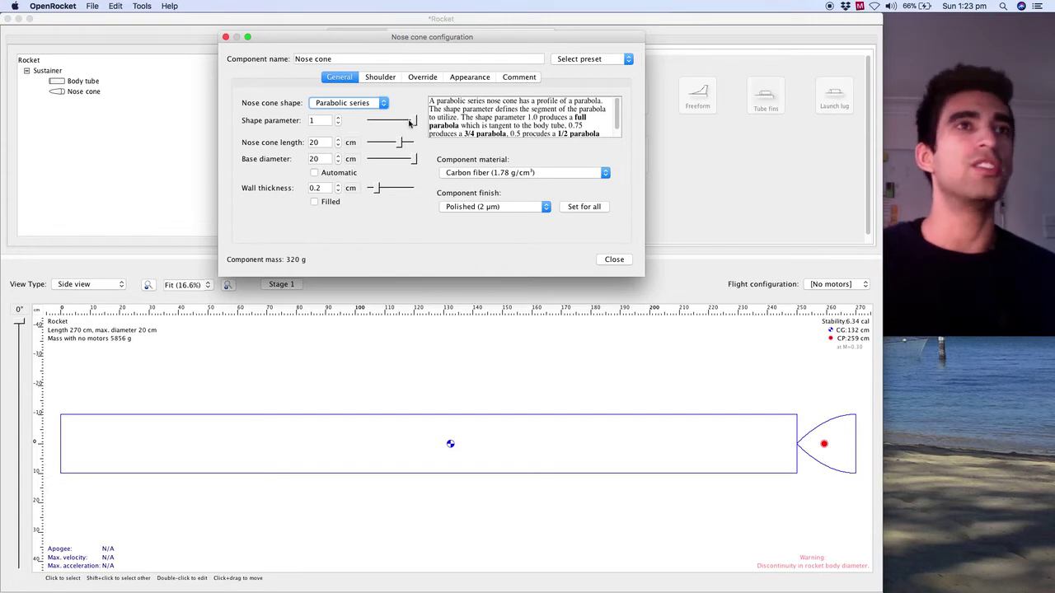
{"action": "left_click_drag", "start_coordinate": [413, 122], "coordinate": [424, 122]}
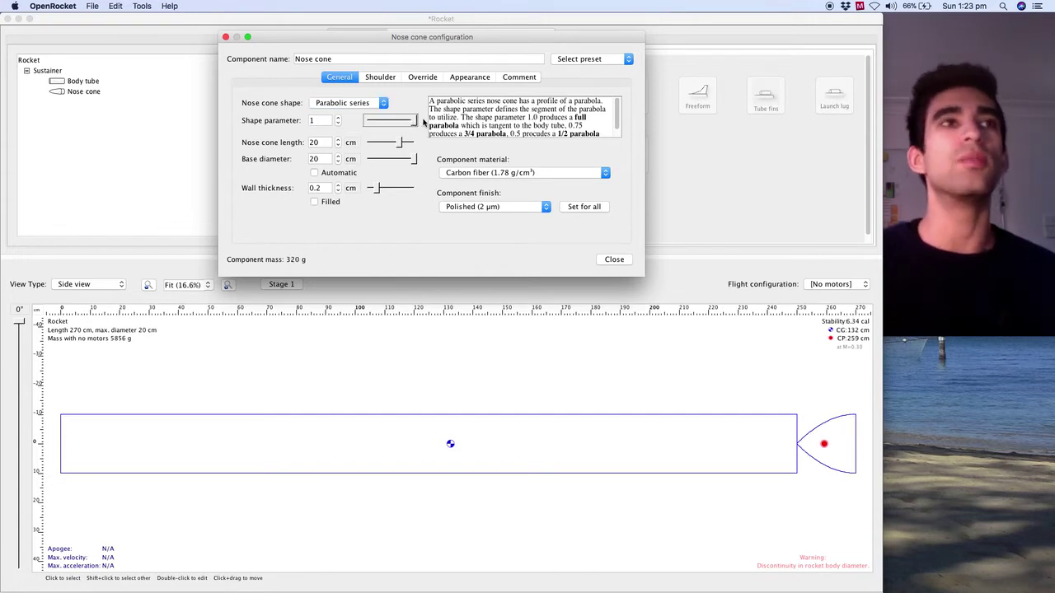
Step: Lengthen the nose cone to 35 cm
{"action": "left_click", "coordinate": [338, 140]}
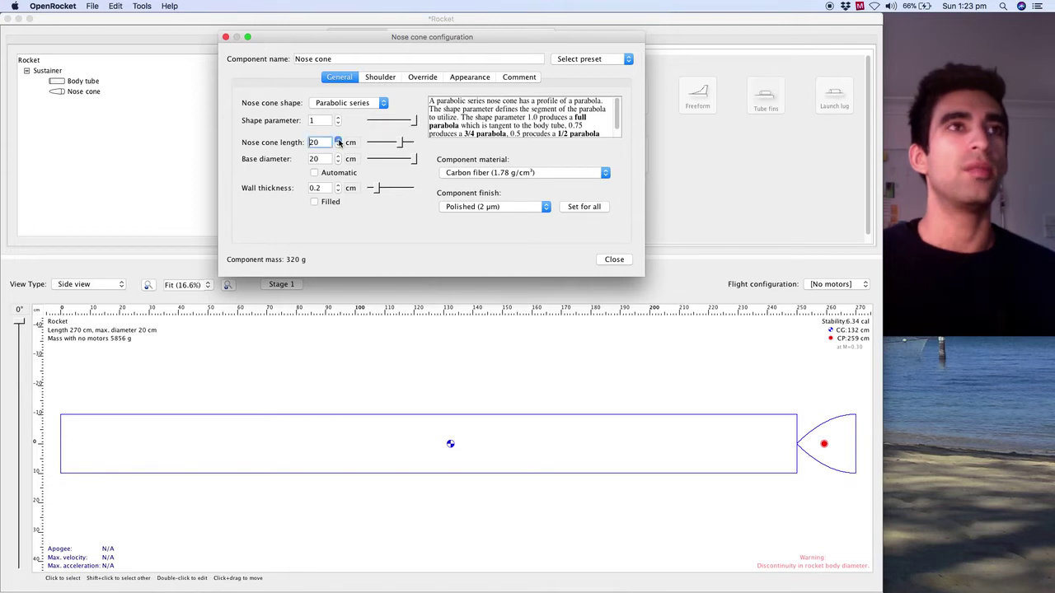
{"action": "left_click", "coordinate": [338, 139]}
{"action": "left_click", "coordinate": [338, 139]}
{"action": "left_click", "coordinate": [338, 140]}
{"action": "left_click", "coordinate": [338, 140]}
{"action": "left_click", "coordinate": [338, 139]}
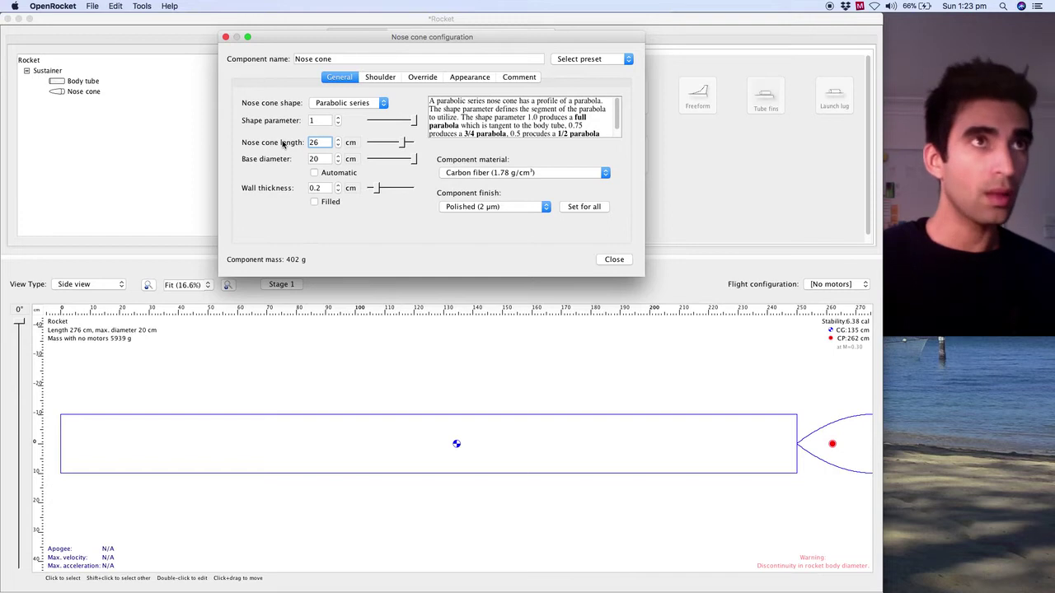
{"action": "key", "text": "BackSpace"}
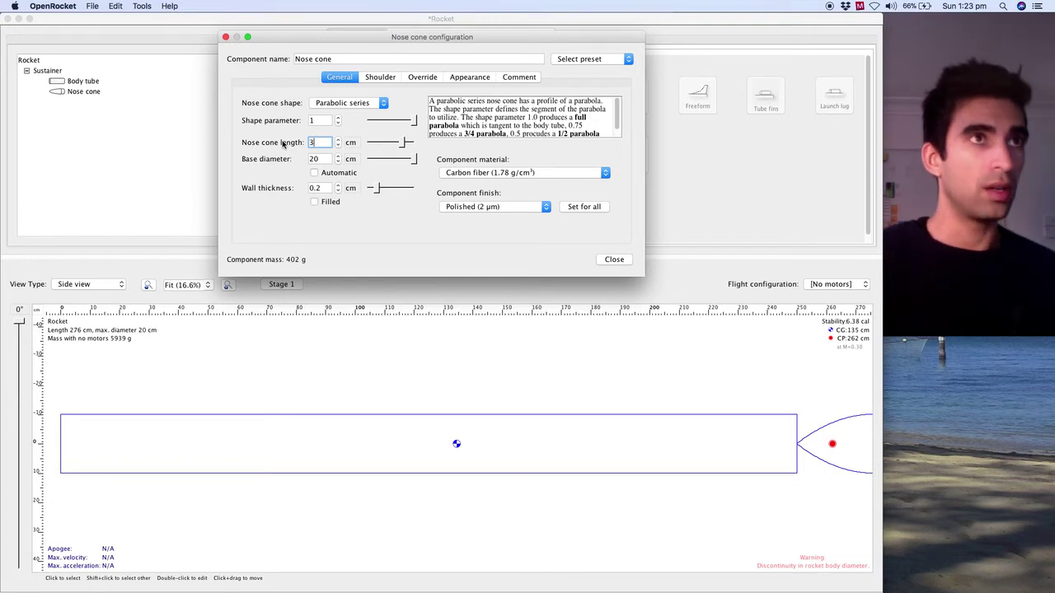
{"action": "type", "text": "5"}
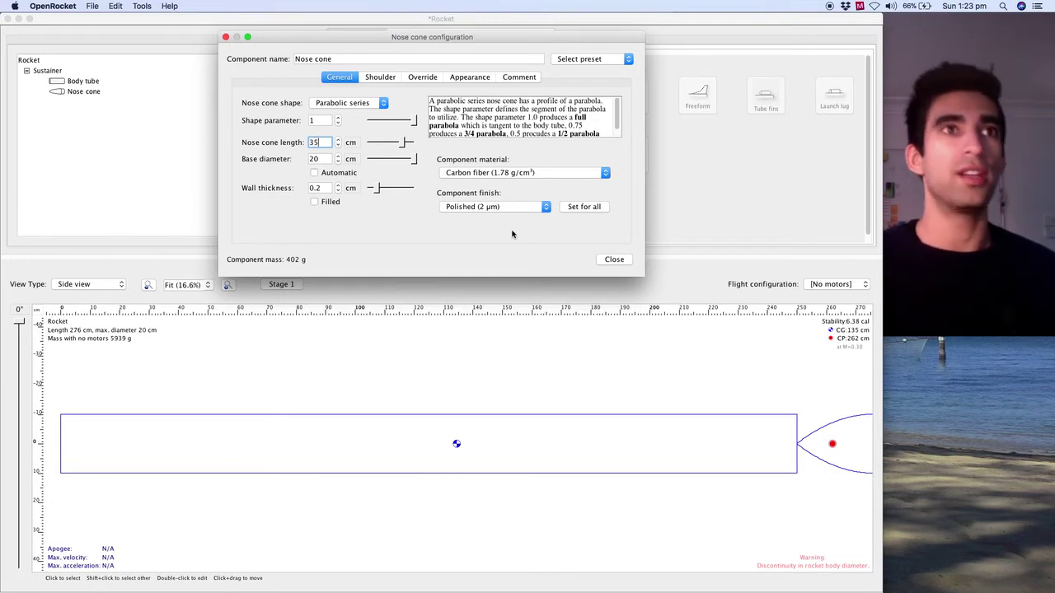
{"action": "left_click", "coordinate": [322, 121]}
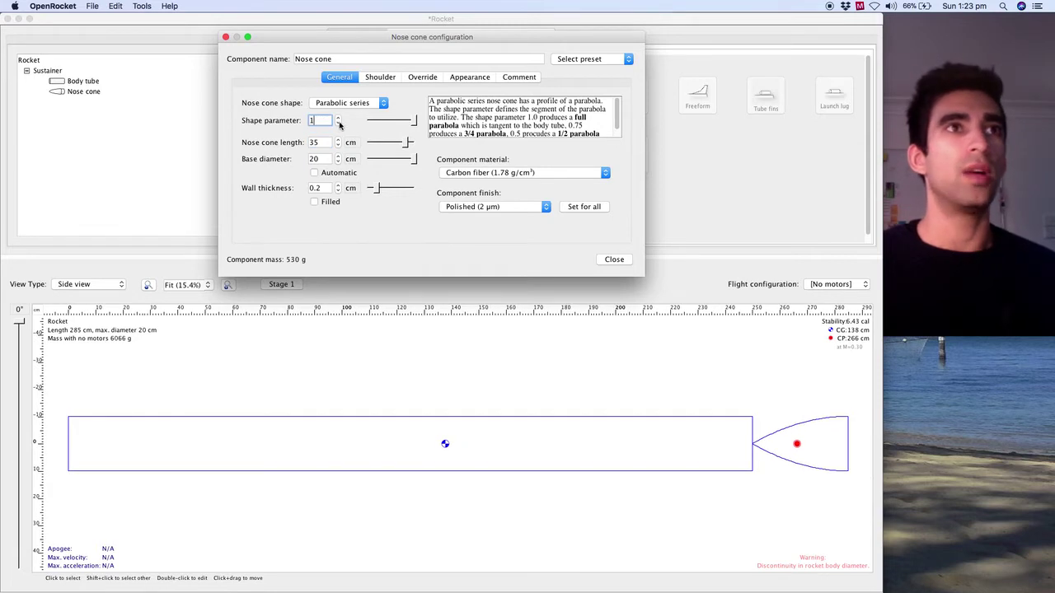
Step: Try shape parameters 0 and 0.5, settle on 1, and close the nose cone settings
{"action": "left_click", "coordinate": [338, 123]}
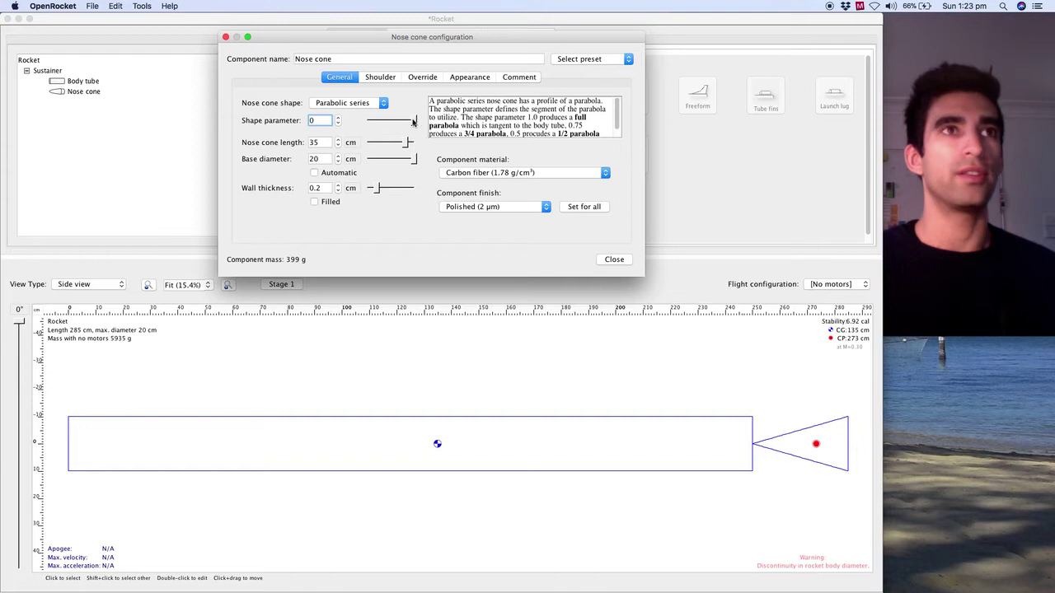
{"action": "left_click_drag", "start_coordinate": [403, 123], "coordinate": [380, 124]}
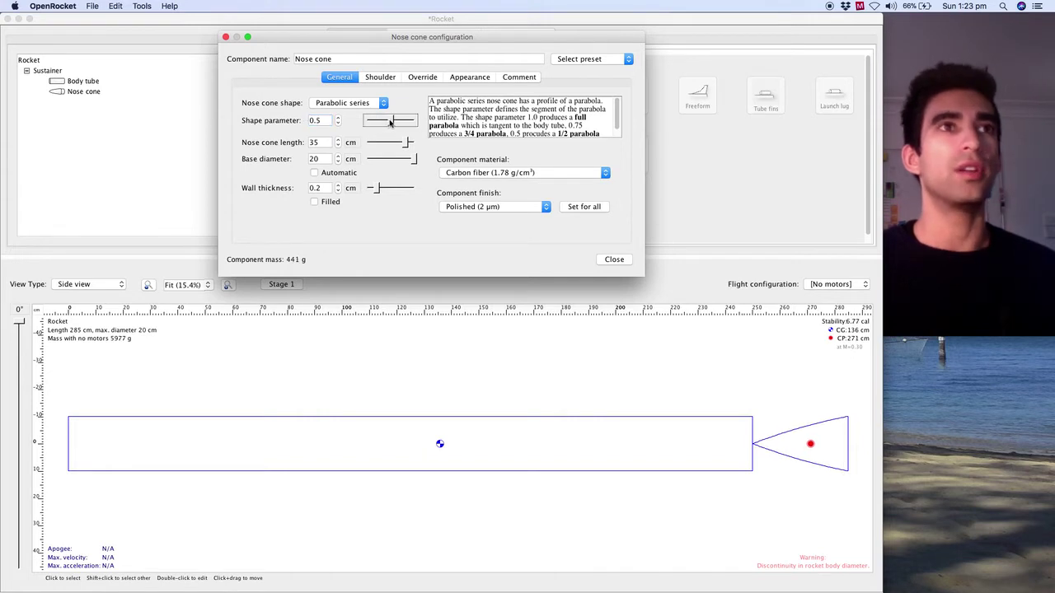
{"action": "left_click_drag", "start_coordinate": [387, 122], "coordinate": [416, 122]}
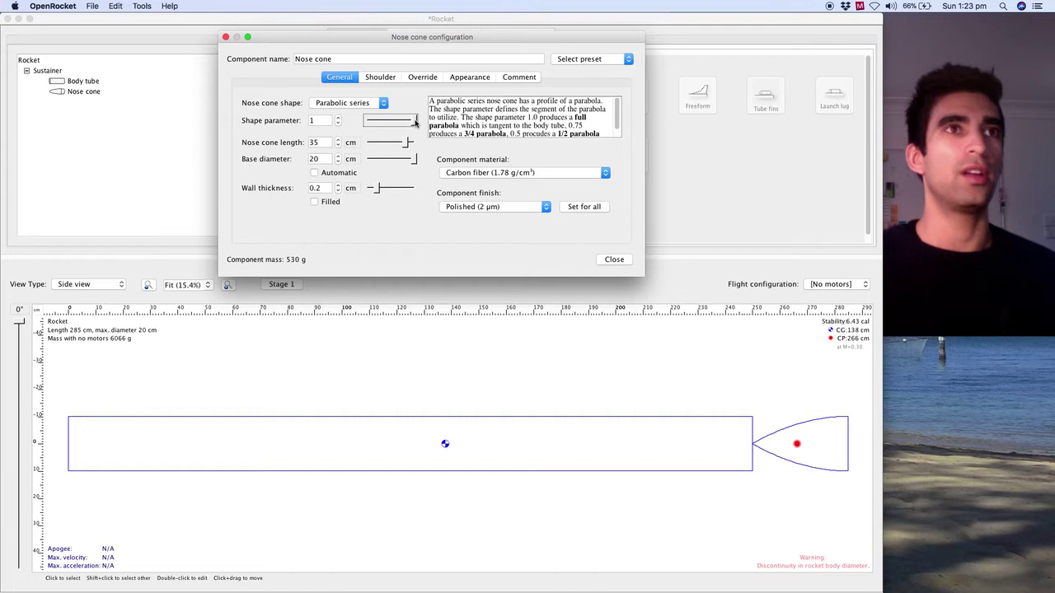
{"action": "left_click", "coordinate": [608, 260]}
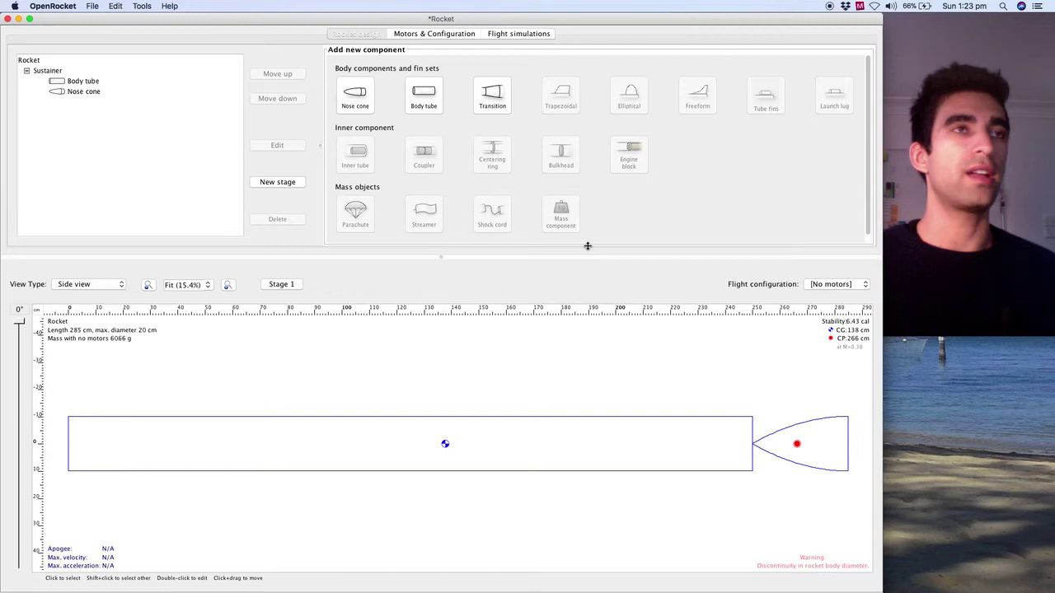
Step: Open the nose cone's Shoulder settings
{"action": "left_click", "coordinate": [85, 92]}
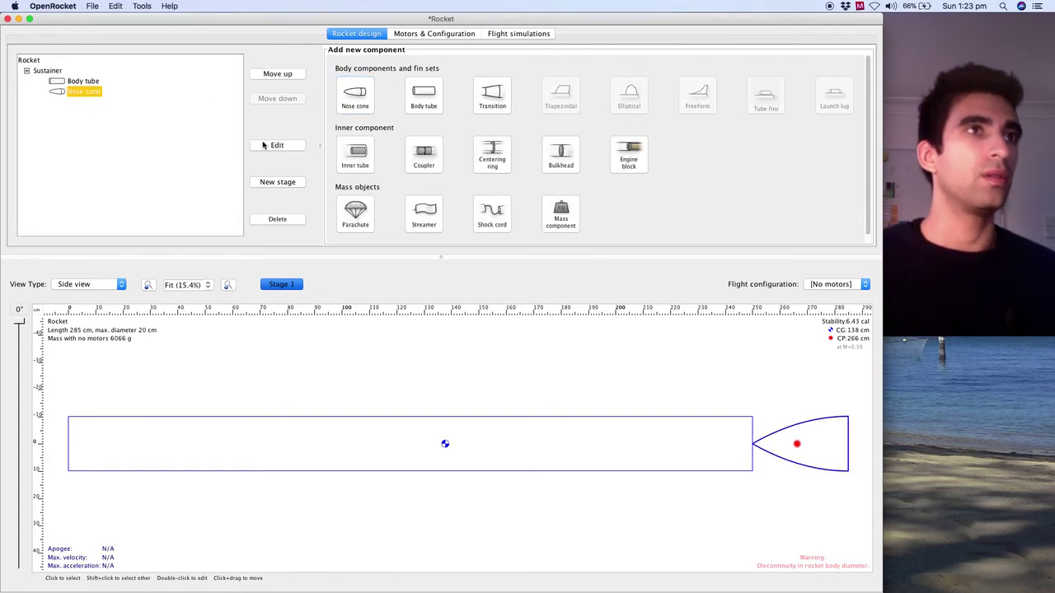
{"action": "left_click", "coordinate": [267, 146]}
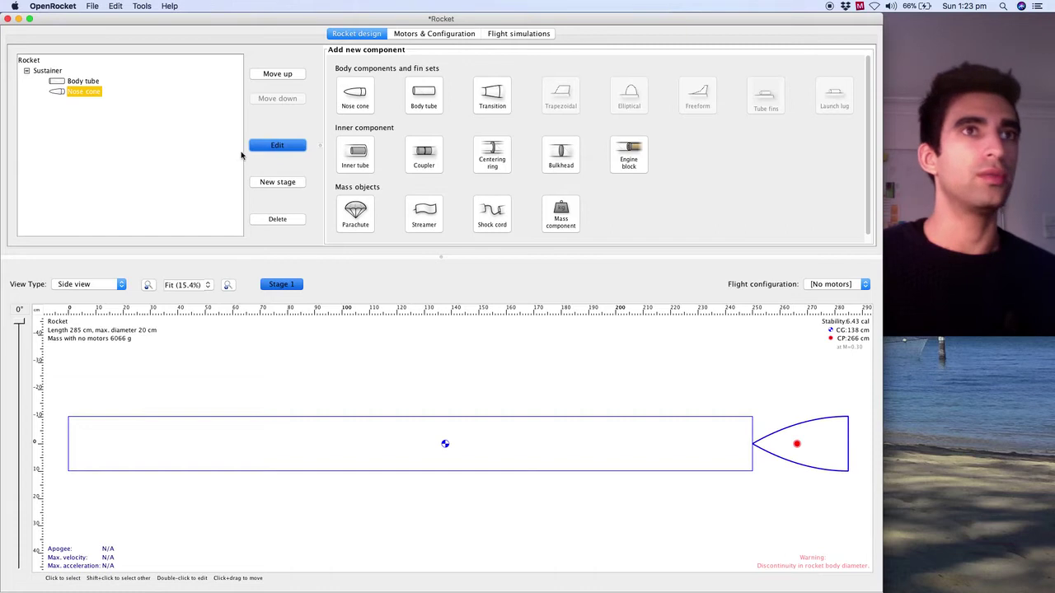
{"action": "left_click", "coordinate": [252, 146]}
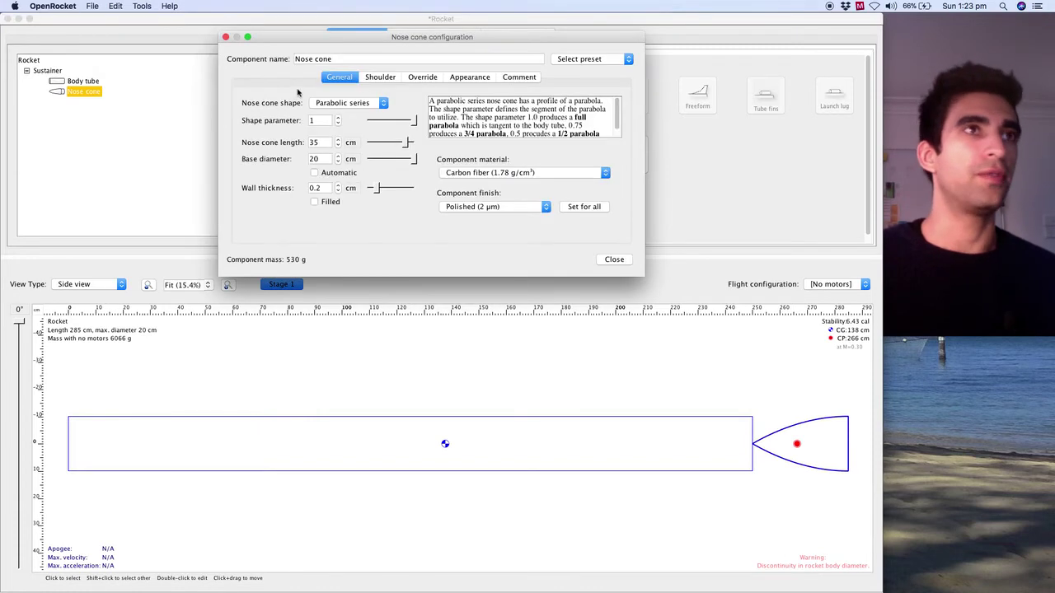
{"action": "left_click", "coordinate": [378, 77]}
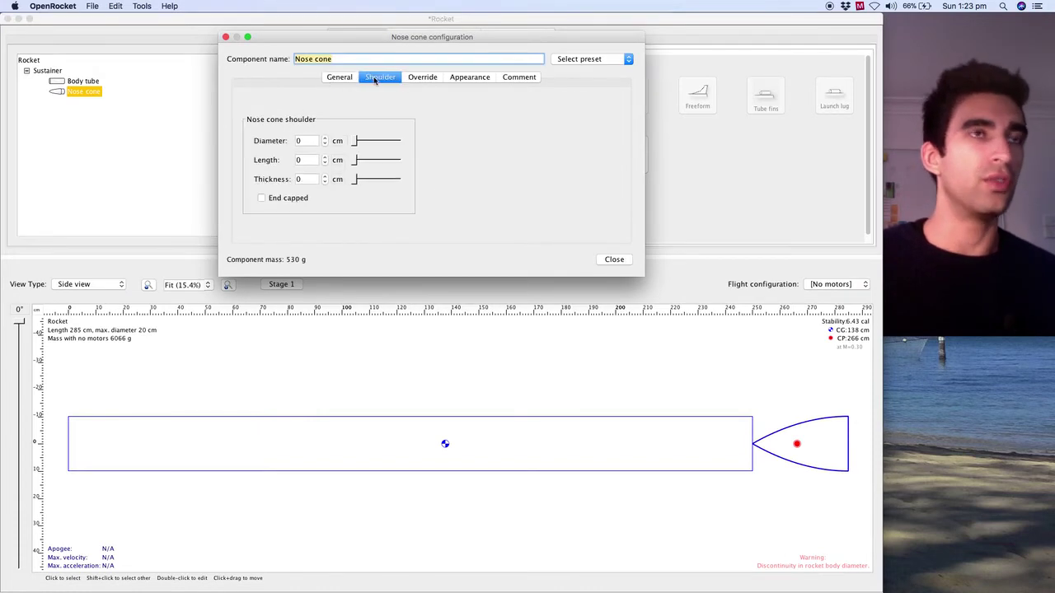
Step: Give the shoulder a 19 cm diameter and 5 cm length, then close the dialog
{"action": "left_click", "coordinate": [303, 141]}
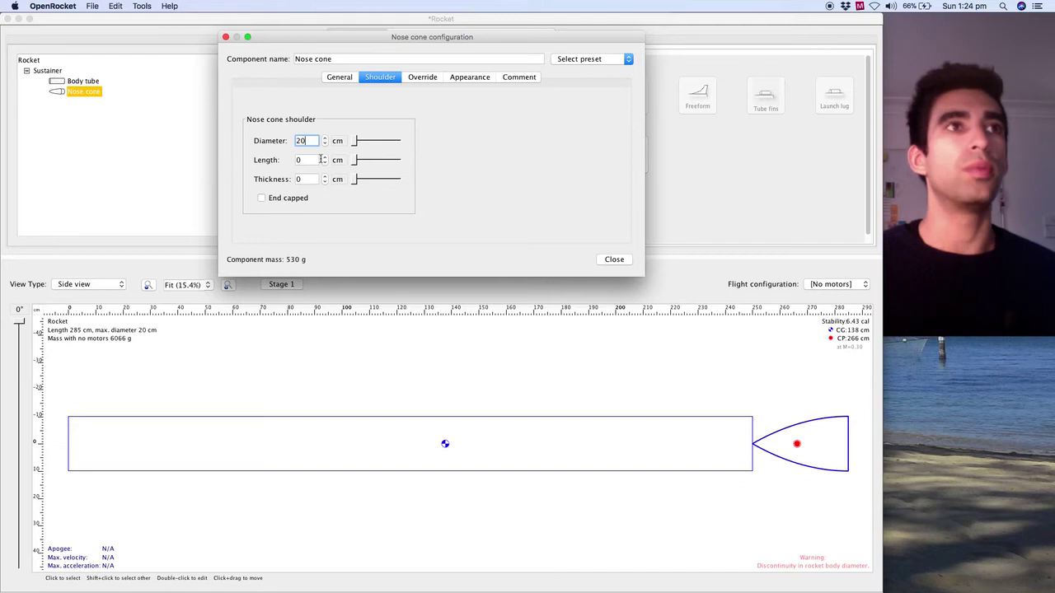
{"action": "left_click", "coordinate": [313, 160]}
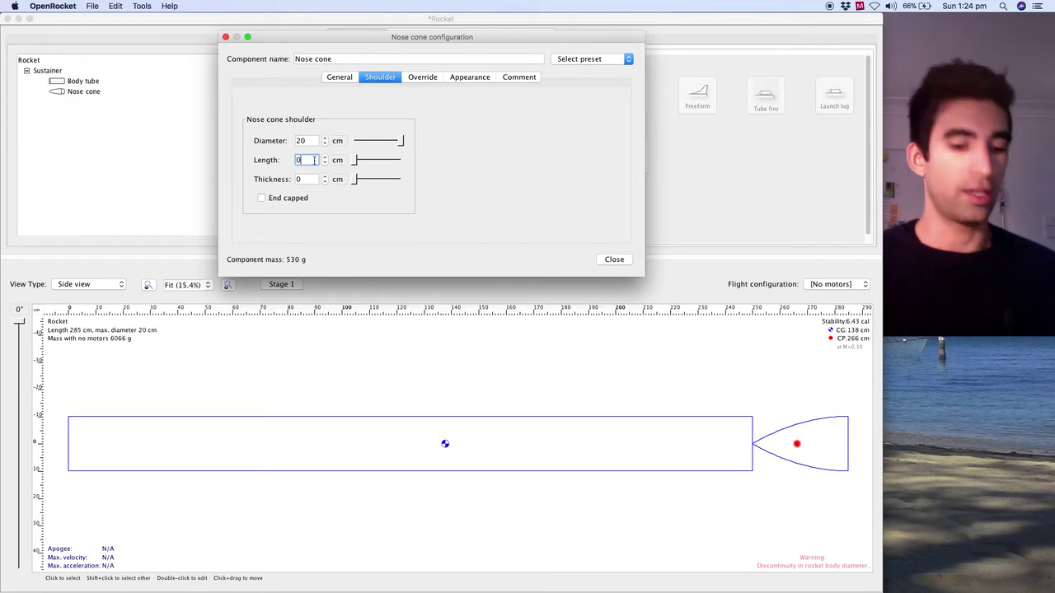
{"action": "type", "text": "5"}
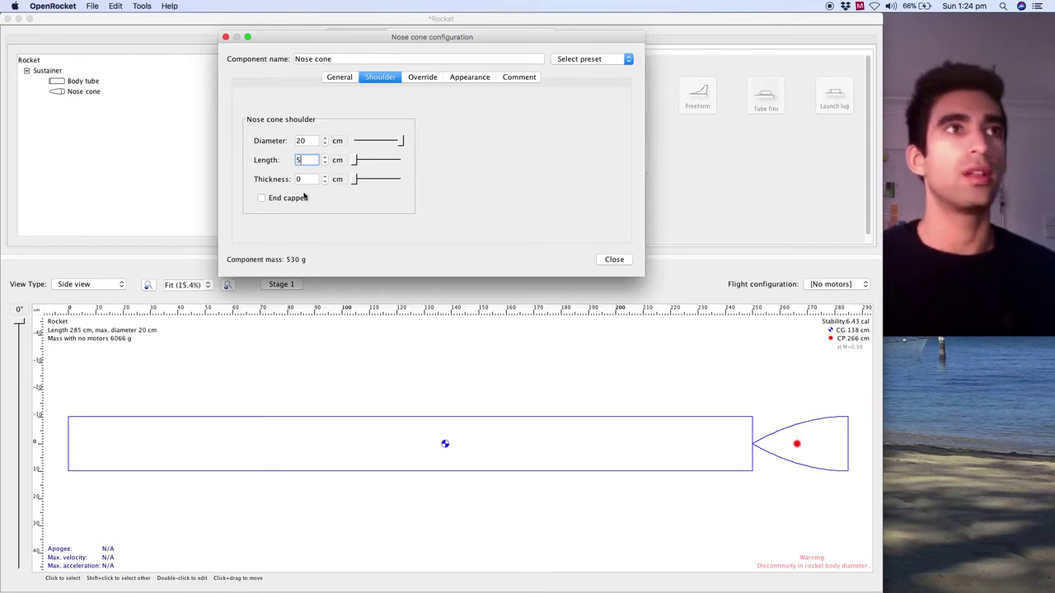
{"action": "left_click", "coordinate": [305, 179]}
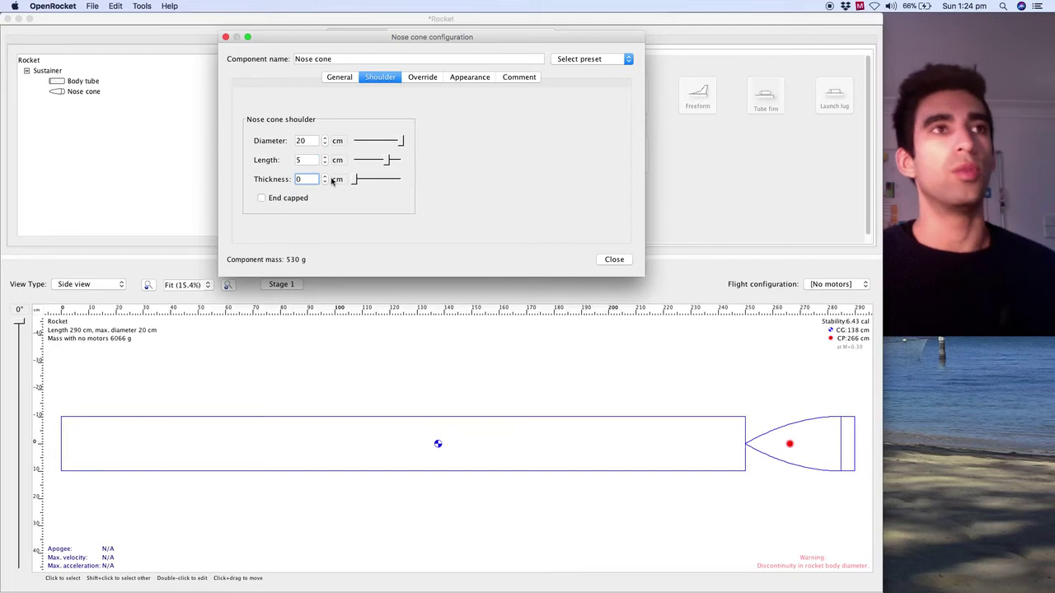
{"action": "left_click", "coordinate": [324, 144]}
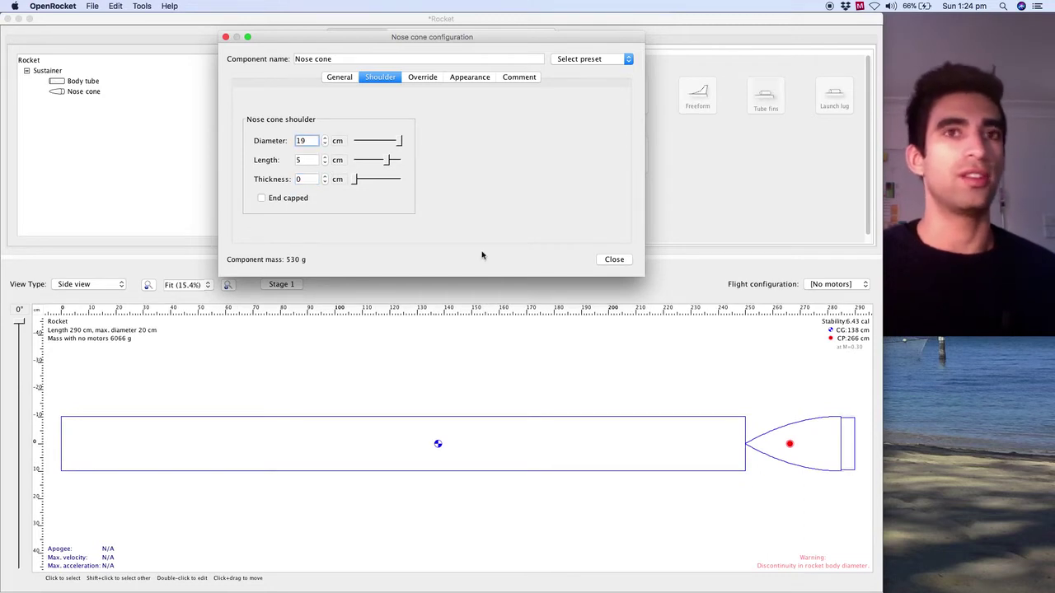
{"action": "left_click", "coordinate": [619, 262]}
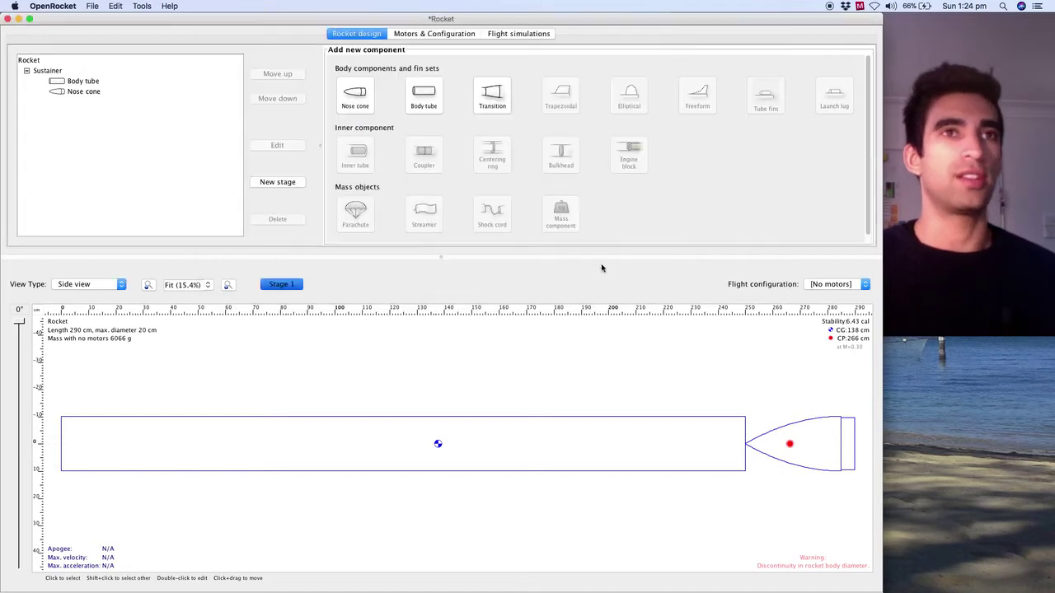
{"action": "left_click", "coordinate": [78, 93]}
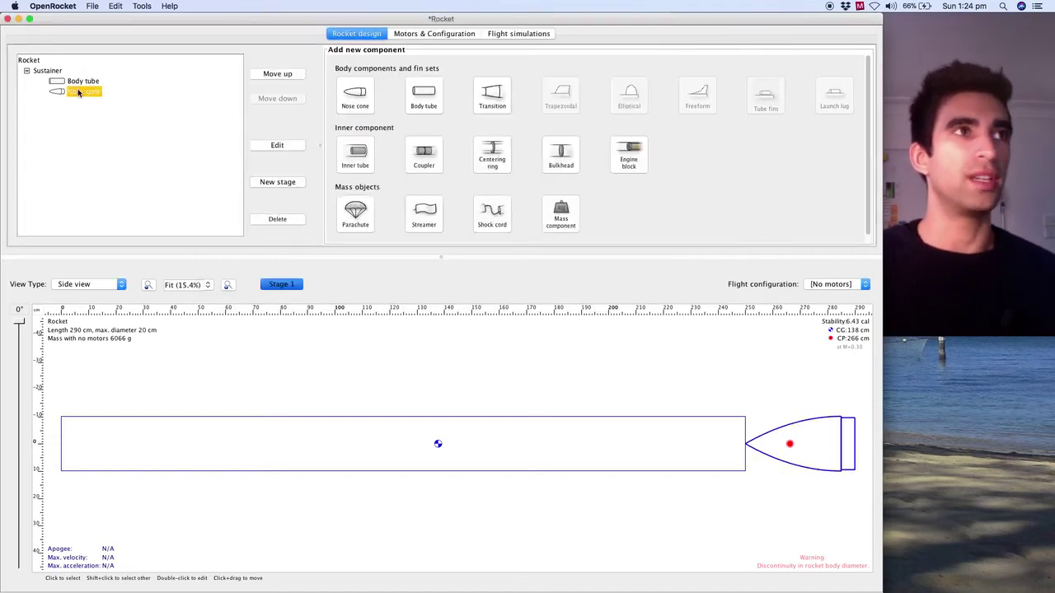
Step: Move the nose cone up above the body tube in the component tree
{"action": "left_click", "coordinate": [277, 74]}
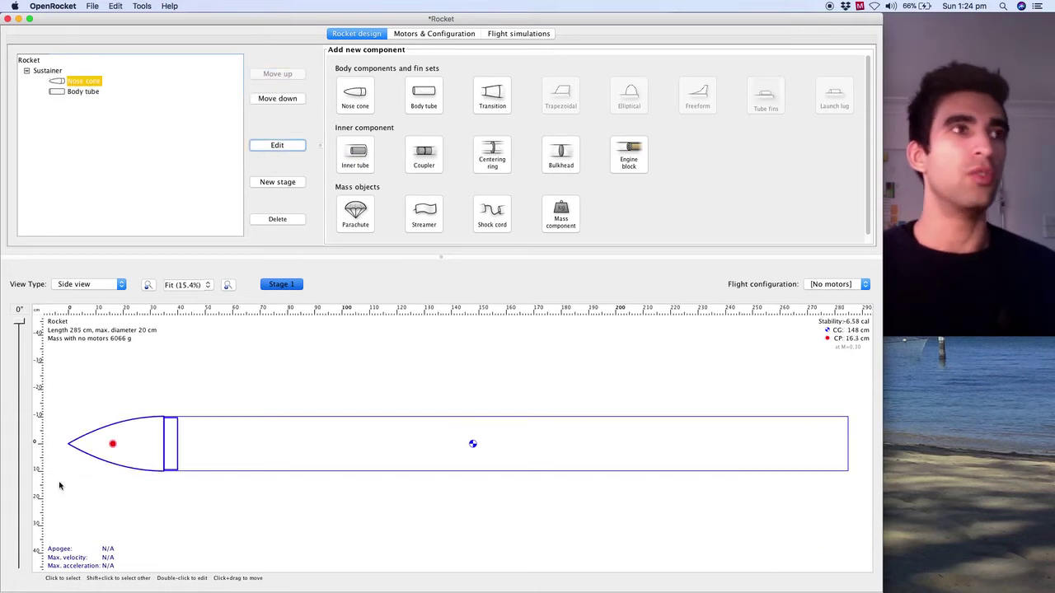
{"action": "left_click", "coordinate": [539, 423]}
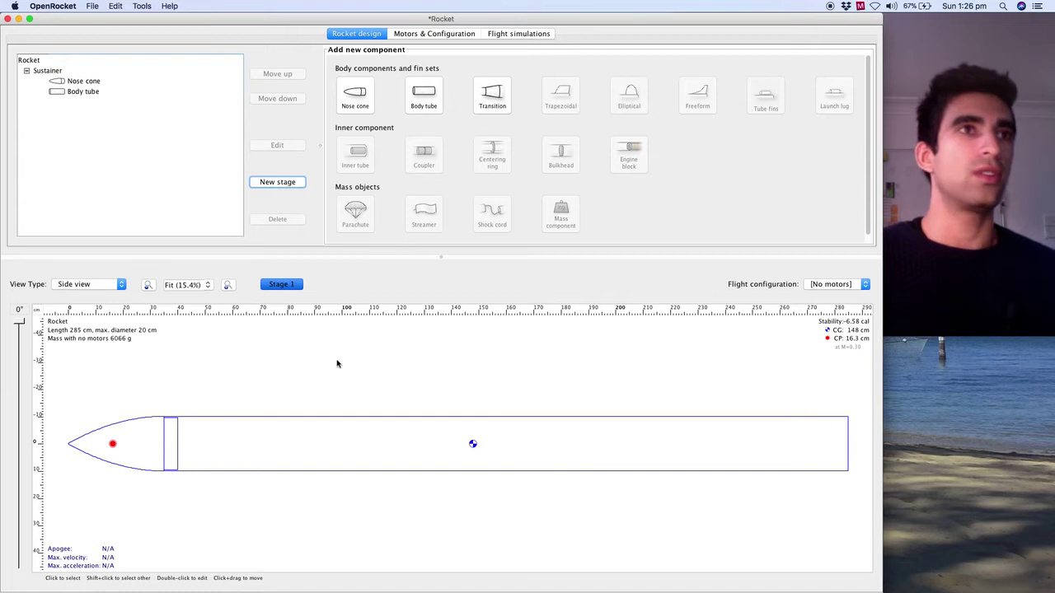
{"action": "left_click", "coordinate": [89, 93]}
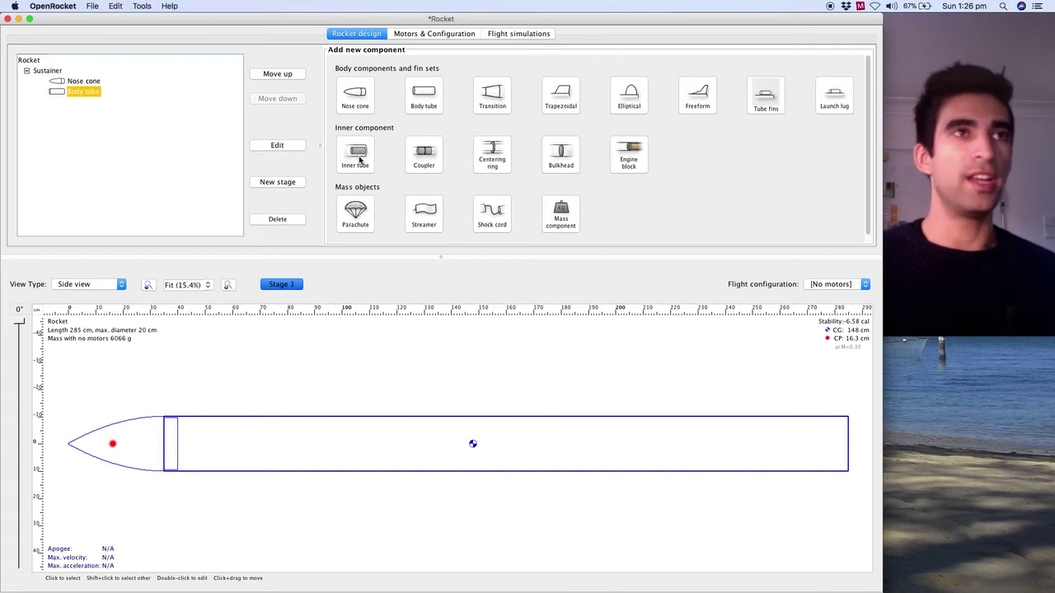
Step: Mark the body tube as a motor mount, then add an inner tube to it
{"action": "left_click", "coordinate": [449, 33]}
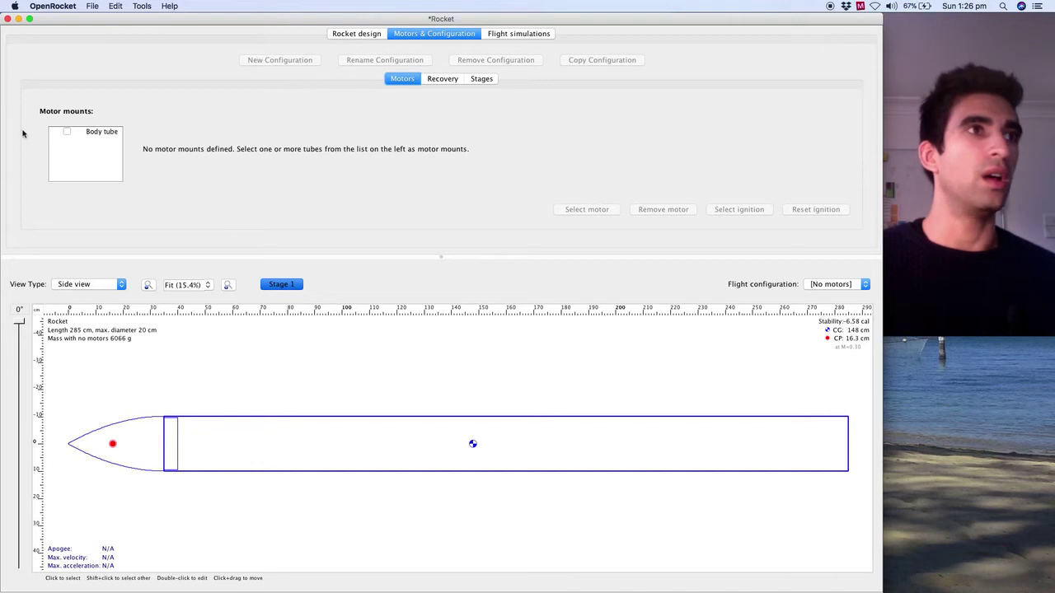
{"action": "left_click", "coordinate": [67, 132]}
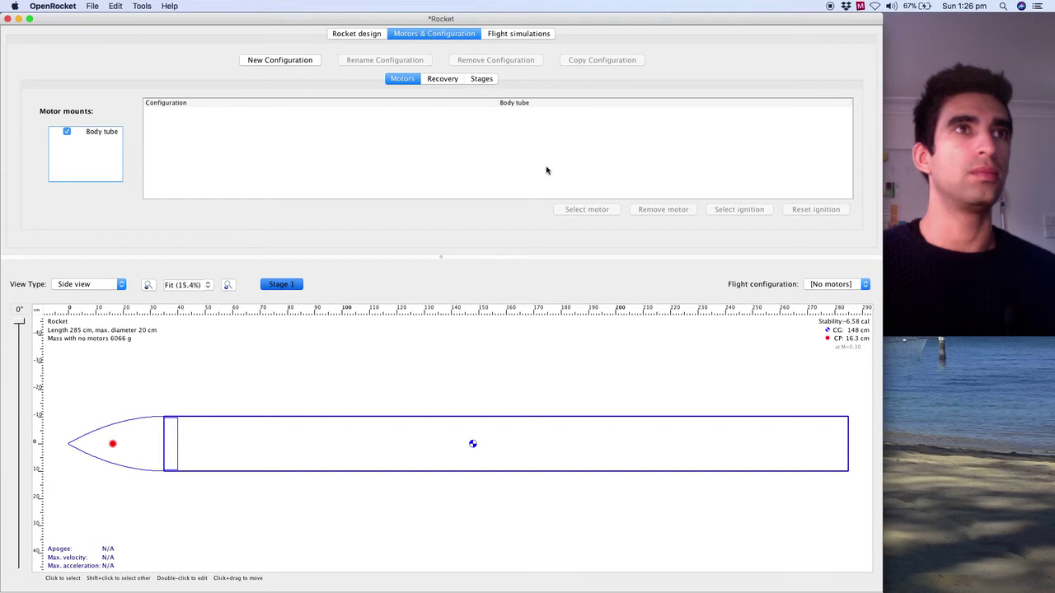
{"action": "left_click", "coordinate": [359, 34]}
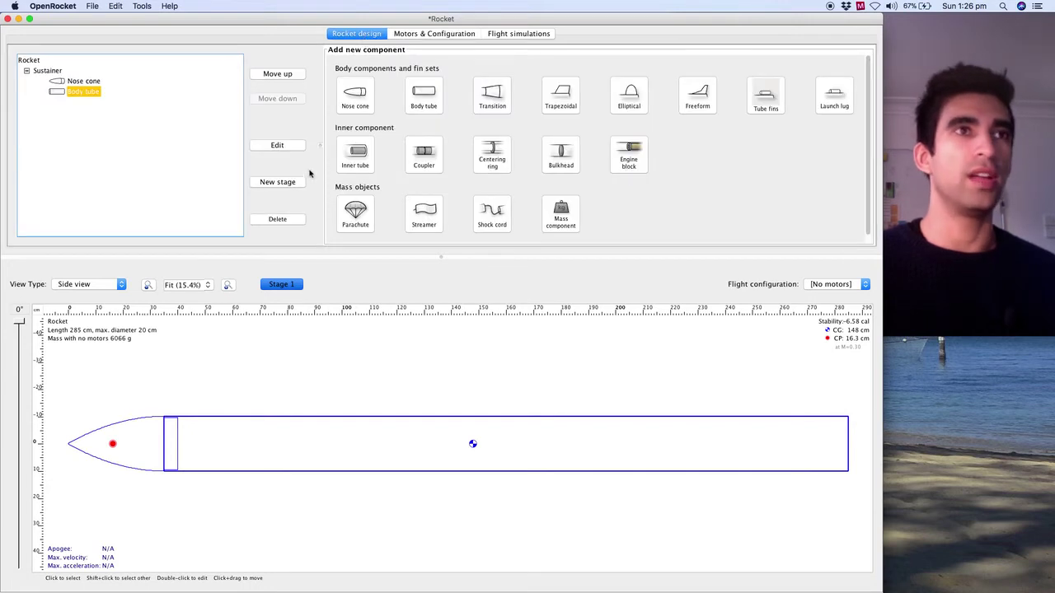
{"action": "left_click", "coordinate": [347, 161]}
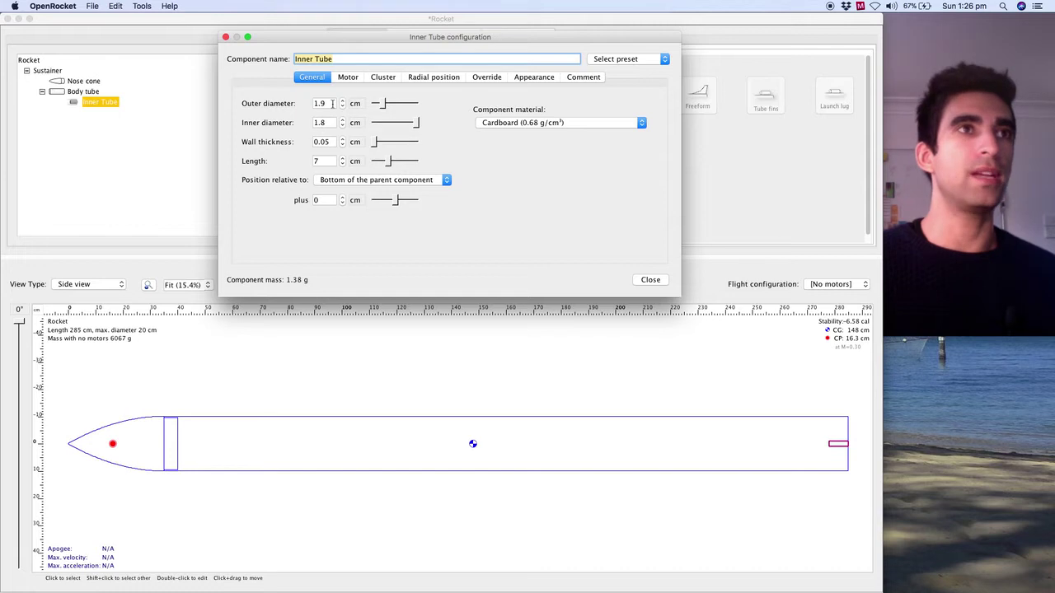
Step: Set the inner tube's outer diameter to 15 cm and begin adjusting its inner diameter
{"action": "left_click", "coordinate": [332, 103]}
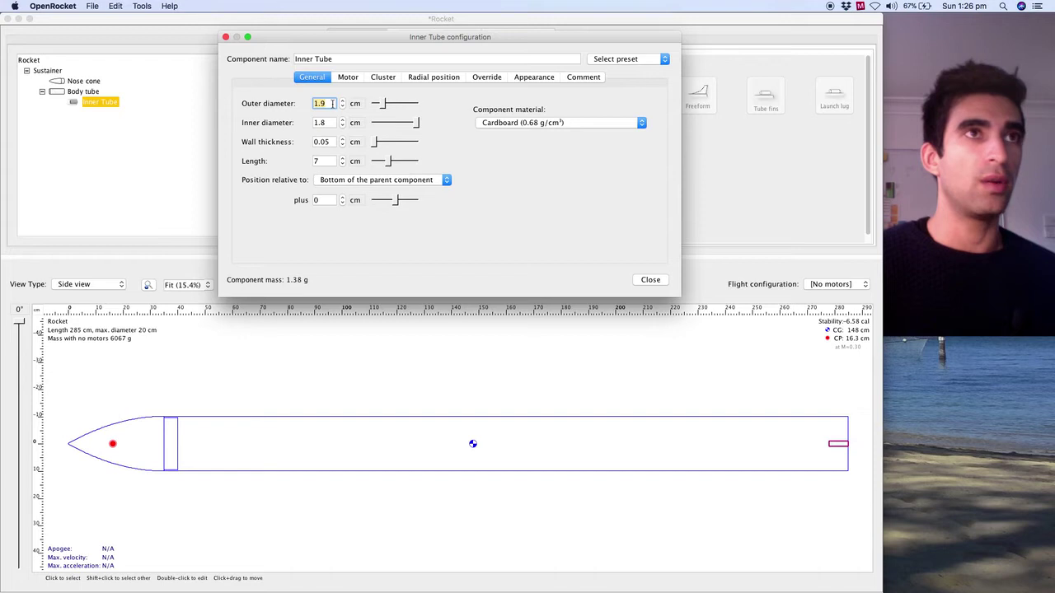
{"action": "type", "text": "15"}
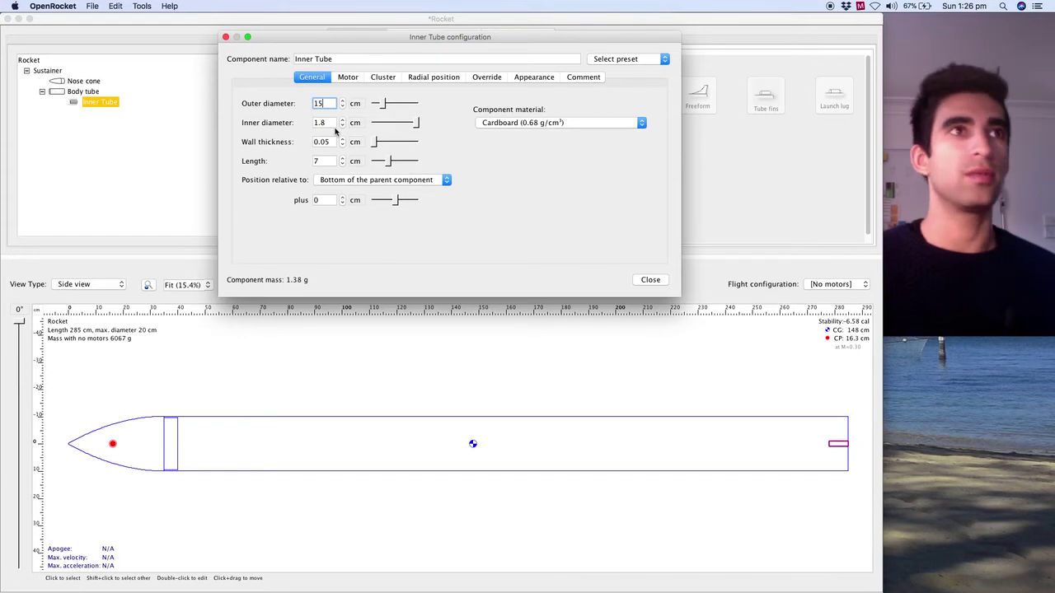
{"action": "left_click", "coordinate": [328, 122]}
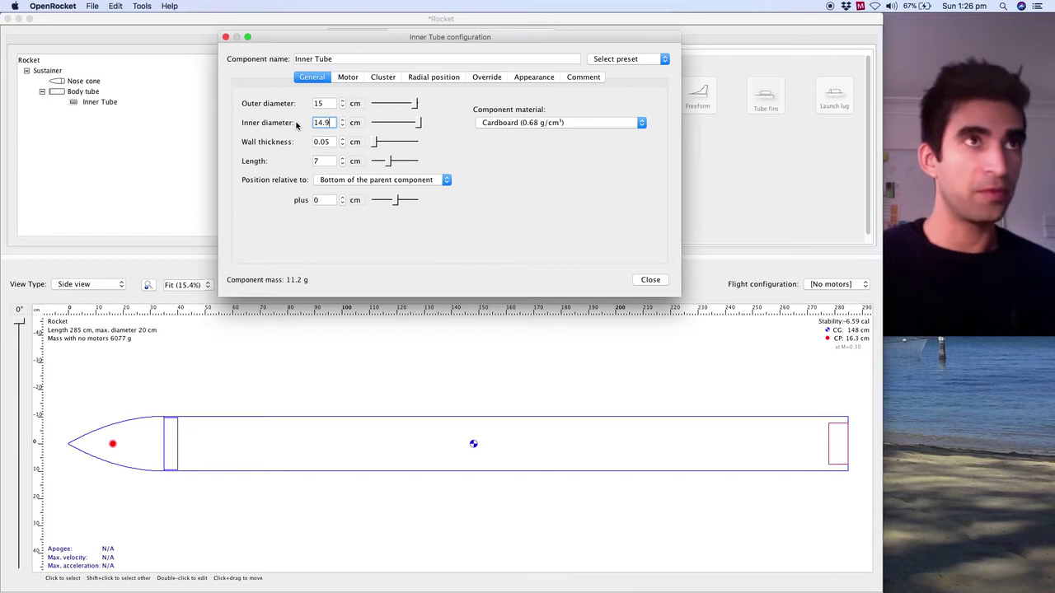
{"action": "key", "text": "BackSpace"}
{"action": "key", "text": "BackSpace"}
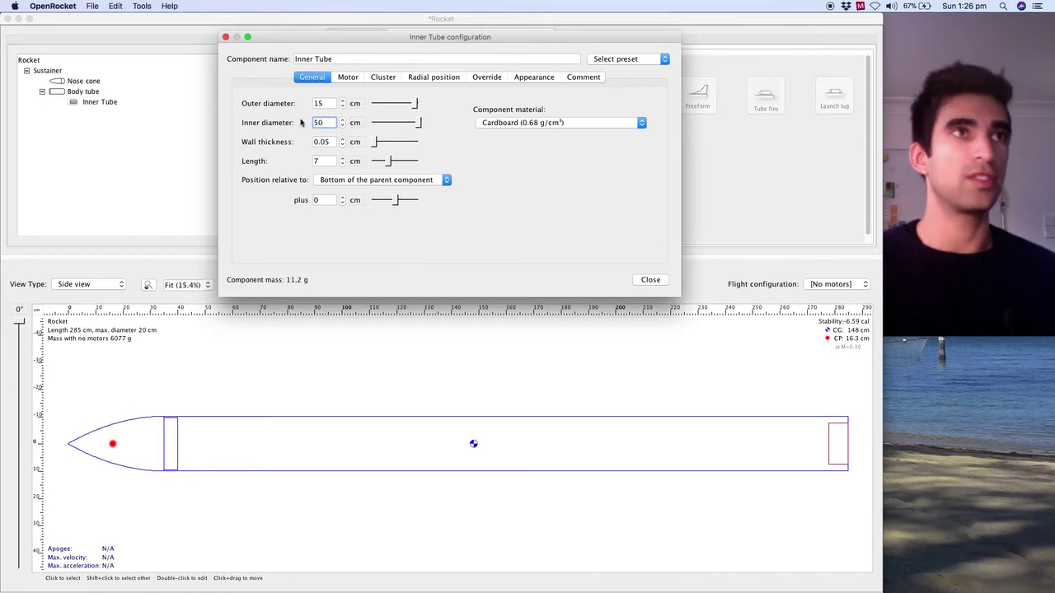
{"action": "left_click", "coordinate": [329, 100]}
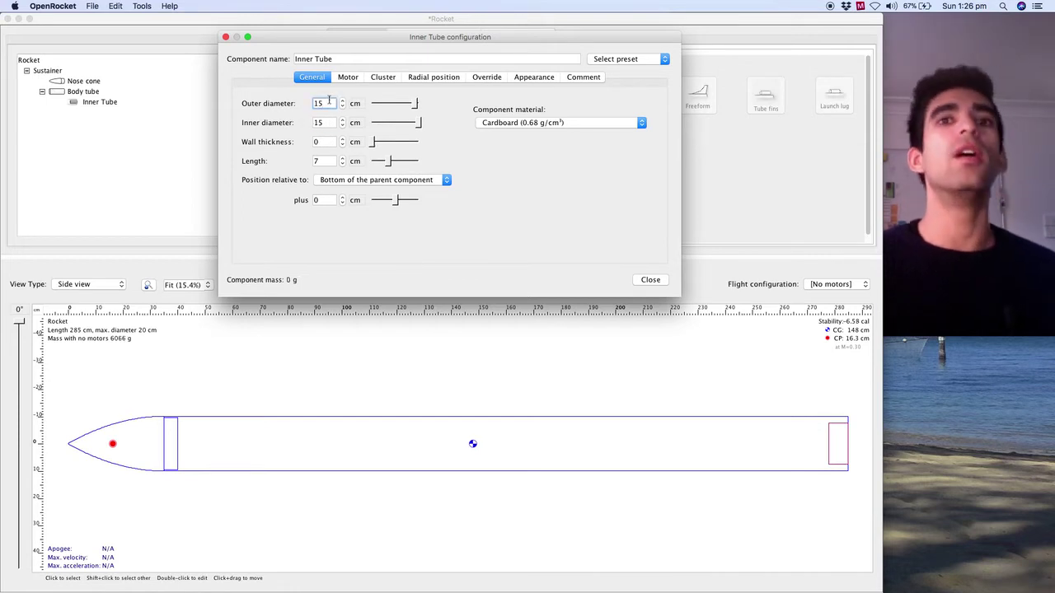
{"action": "double_click", "coordinate": [328, 102]}
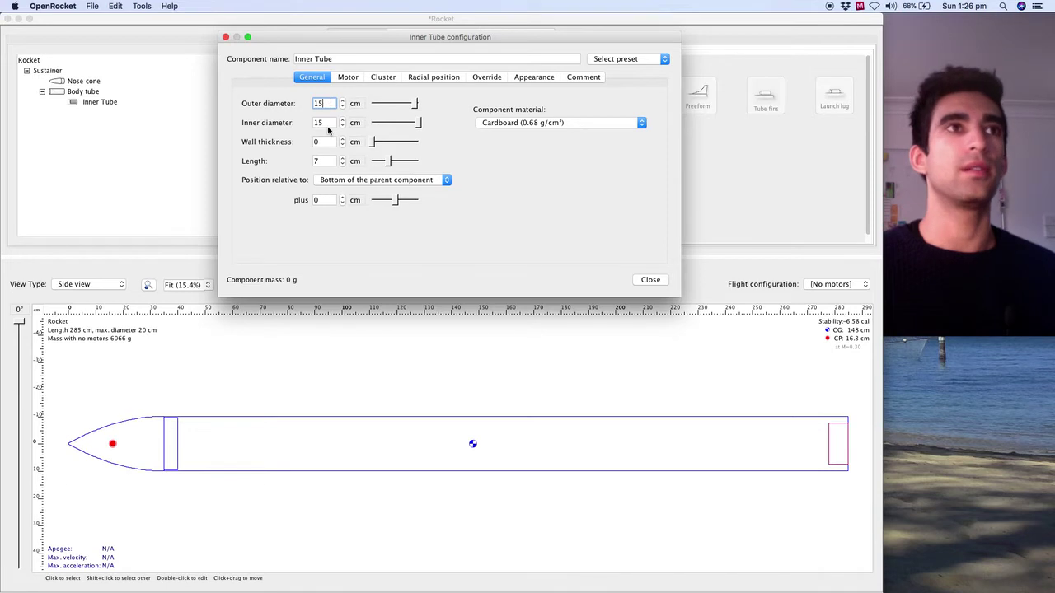
{"action": "double_click", "coordinate": [328, 124]}
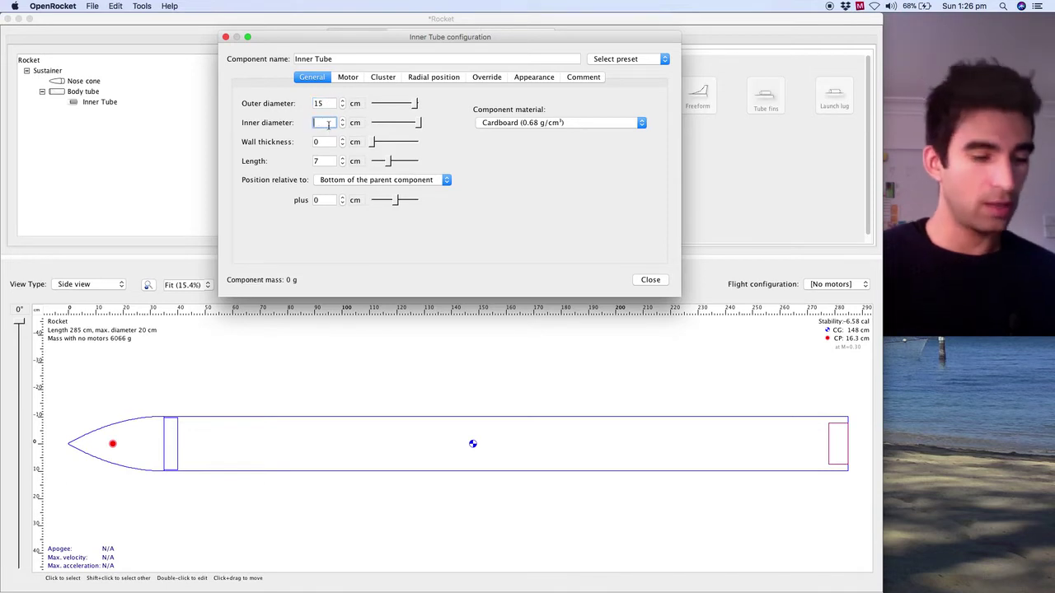
{"action": "type", "text": "50"}
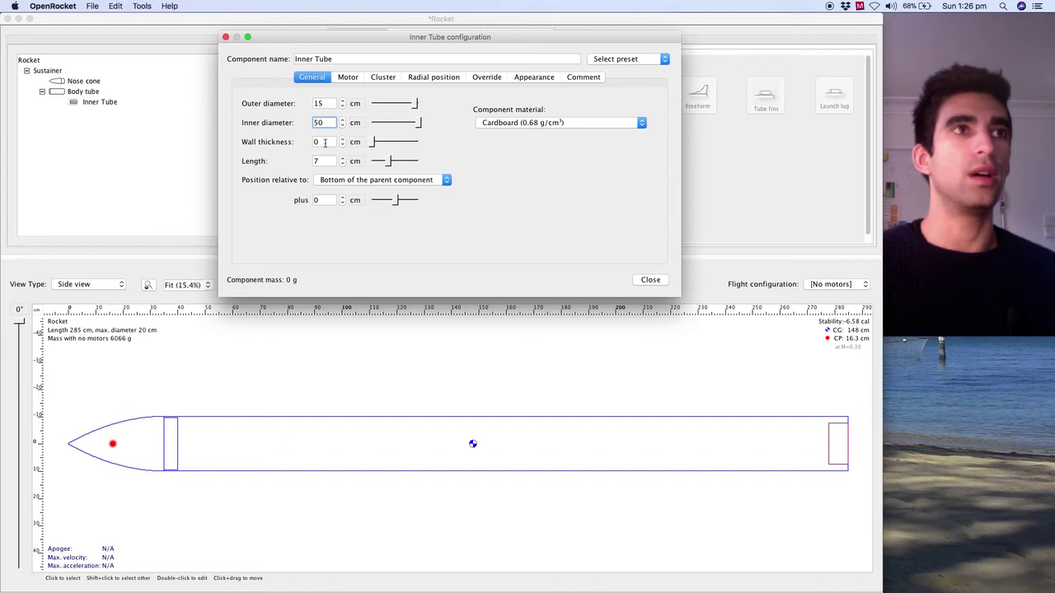
{"action": "left_click", "coordinate": [324, 142]}
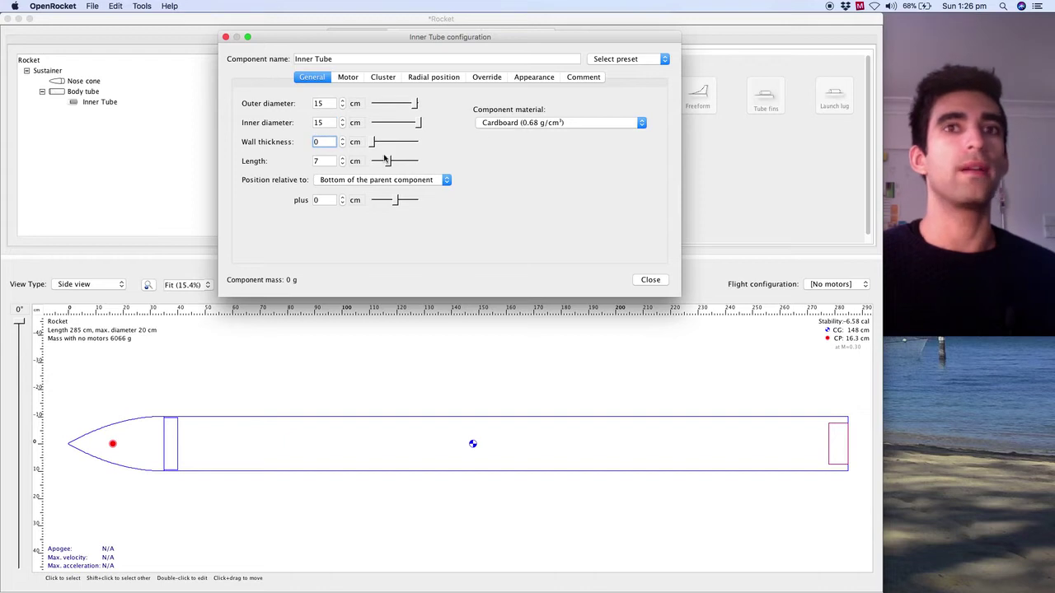
Step: Set the inner tube's inner diameter to 14 cm and its length to 70 cm
{"action": "key", "text": "Tab"}
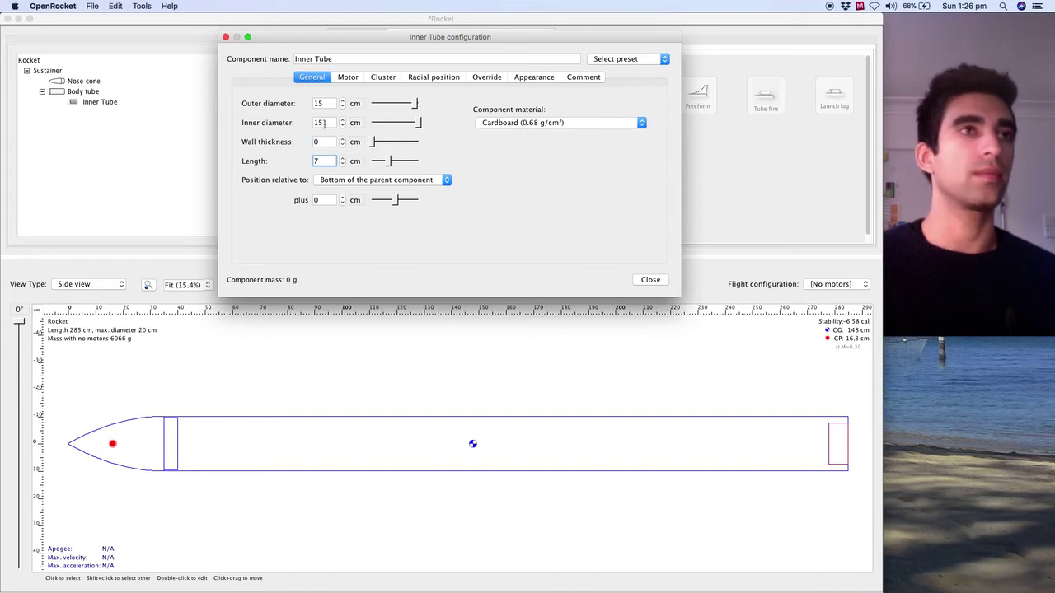
{"action": "left_click", "coordinate": [325, 123]}
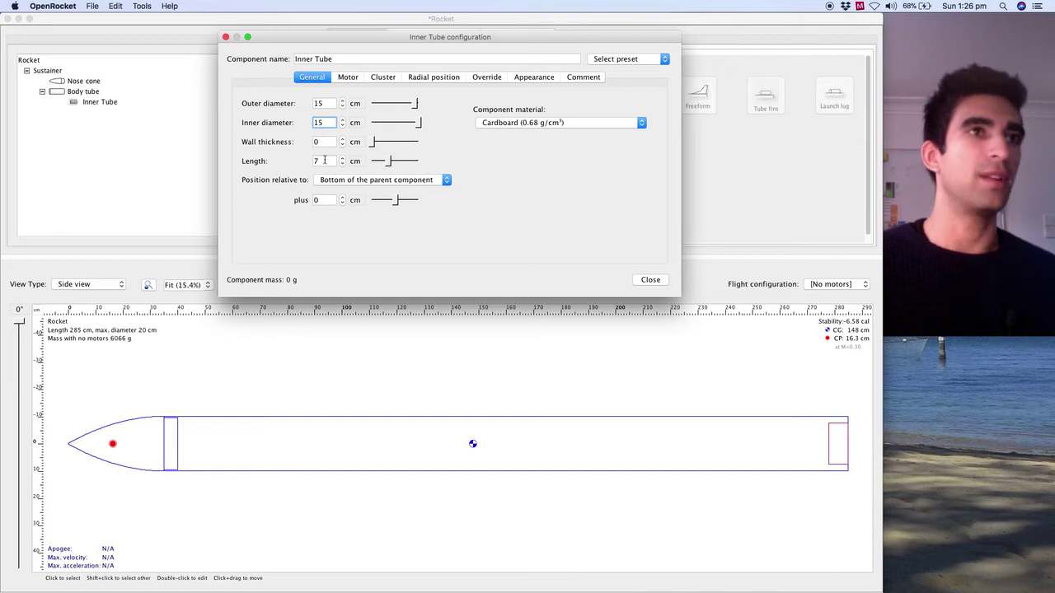
{"action": "left_click", "coordinate": [325, 161]}
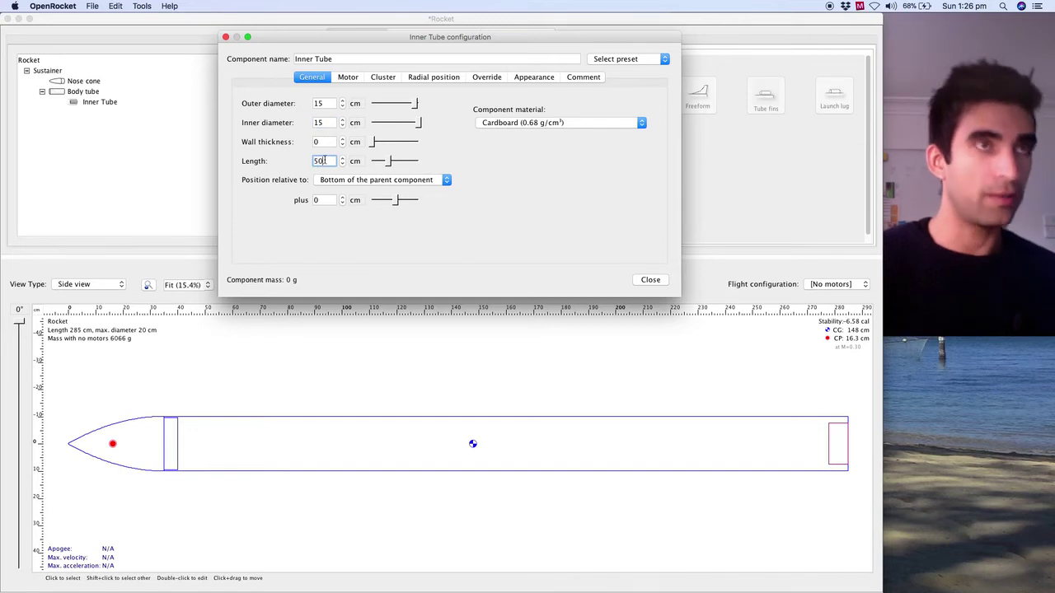
{"action": "left_click", "coordinate": [325, 123]}
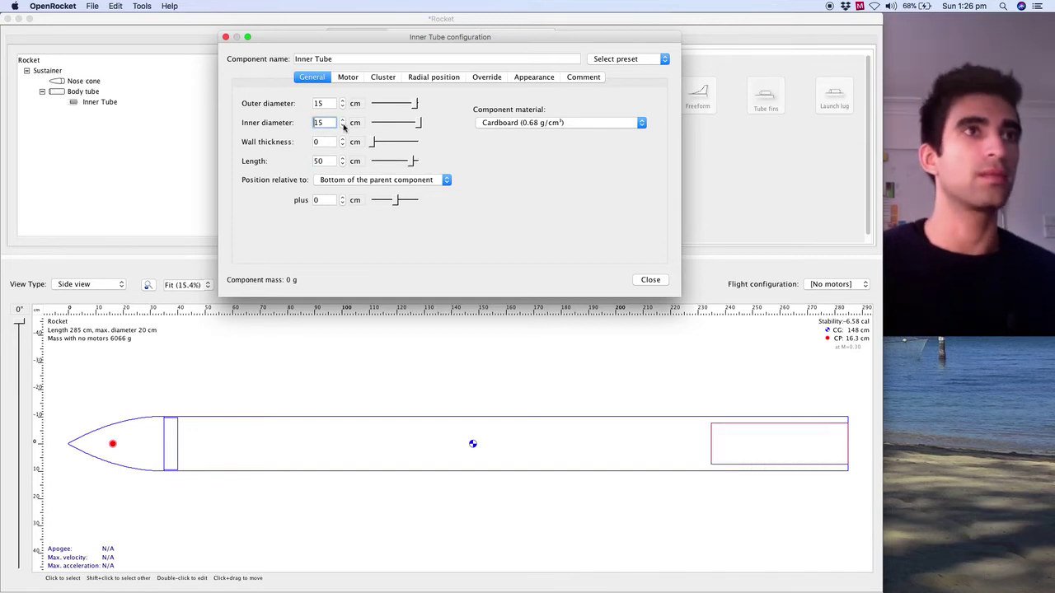
{"action": "left_click", "coordinate": [342, 126]}
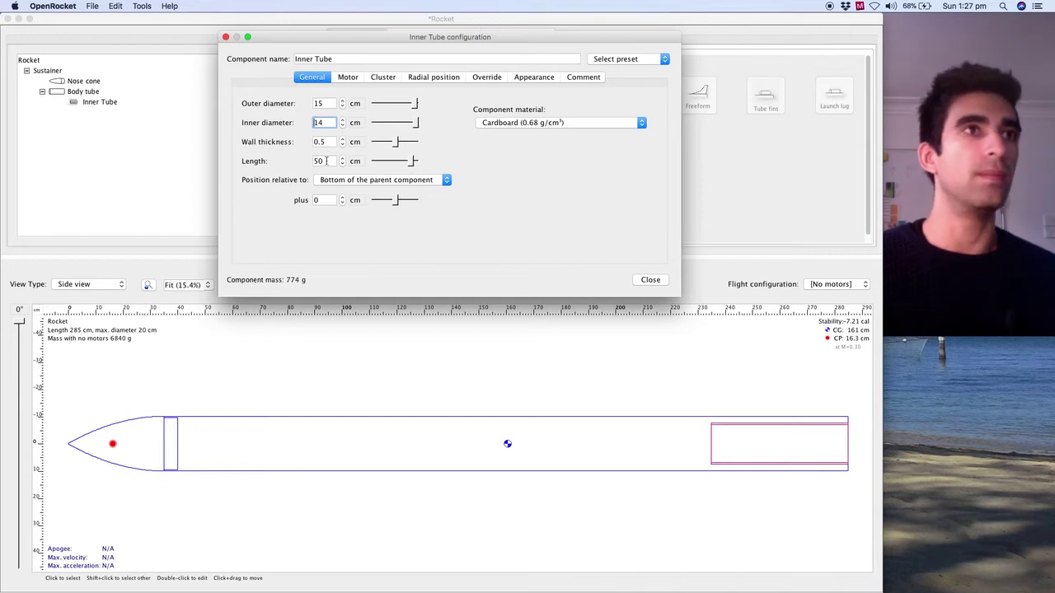
{"action": "left_click", "coordinate": [327, 161]}
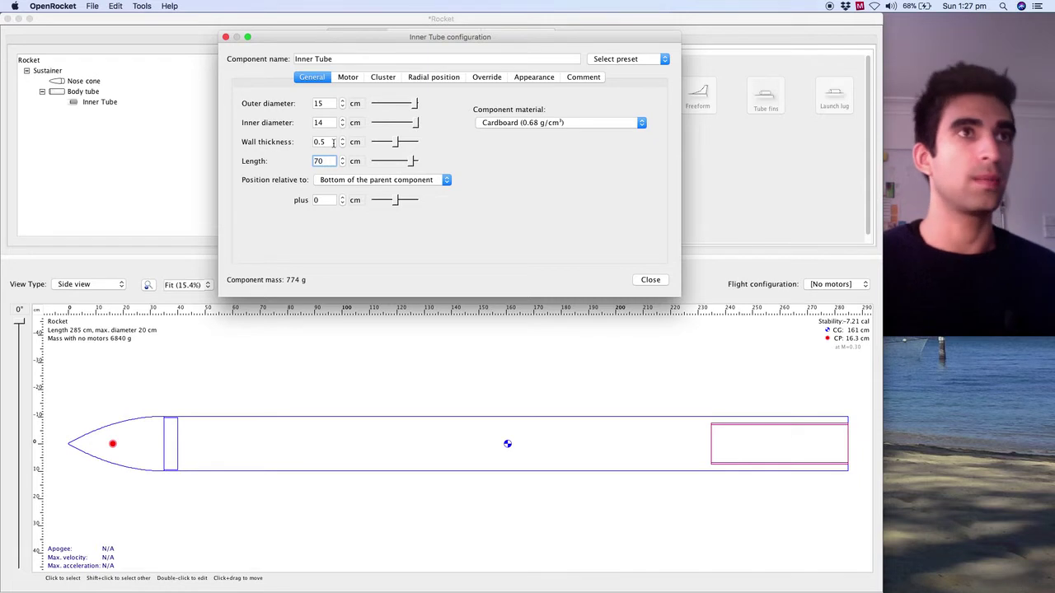
{"action": "left_click", "coordinate": [333, 142]}
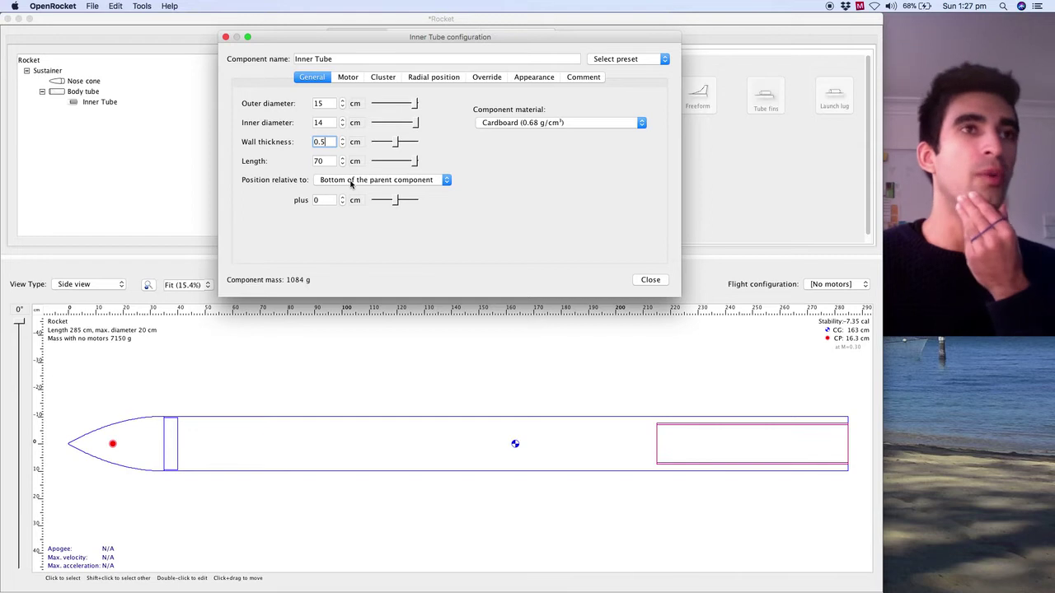
{"action": "left_click", "coordinate": [350, 183]}
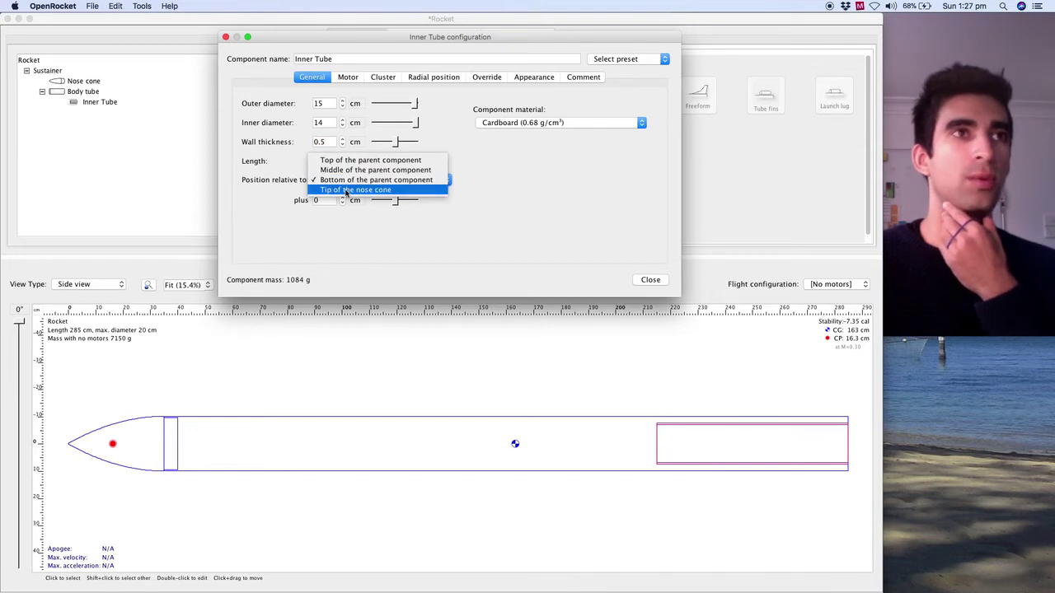
{"action": "left_click", "coordinate": [350, 181]}
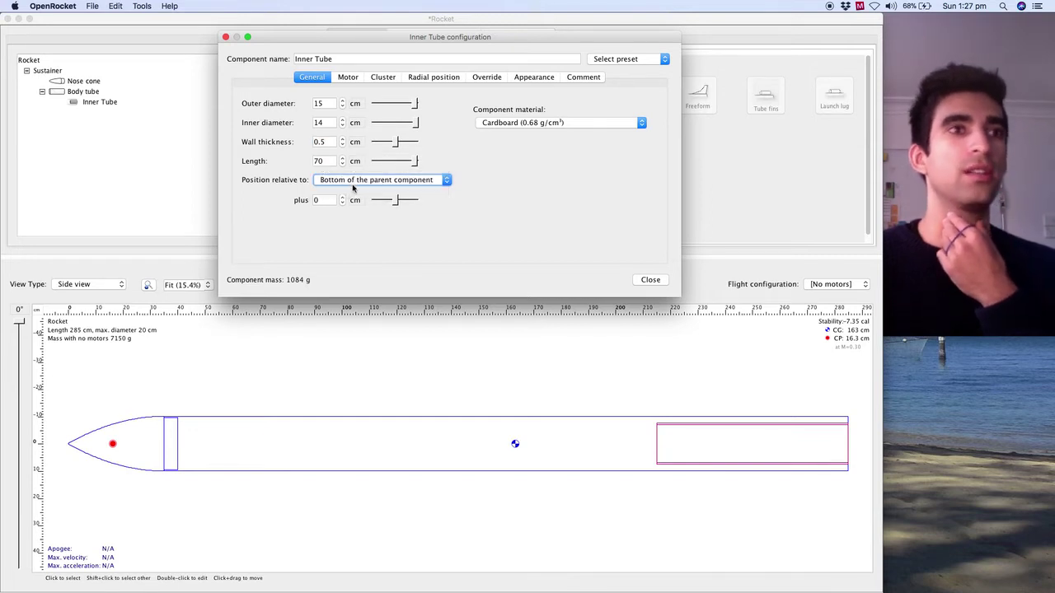
{"action": "double_click", "coordinate": [325, 159]}
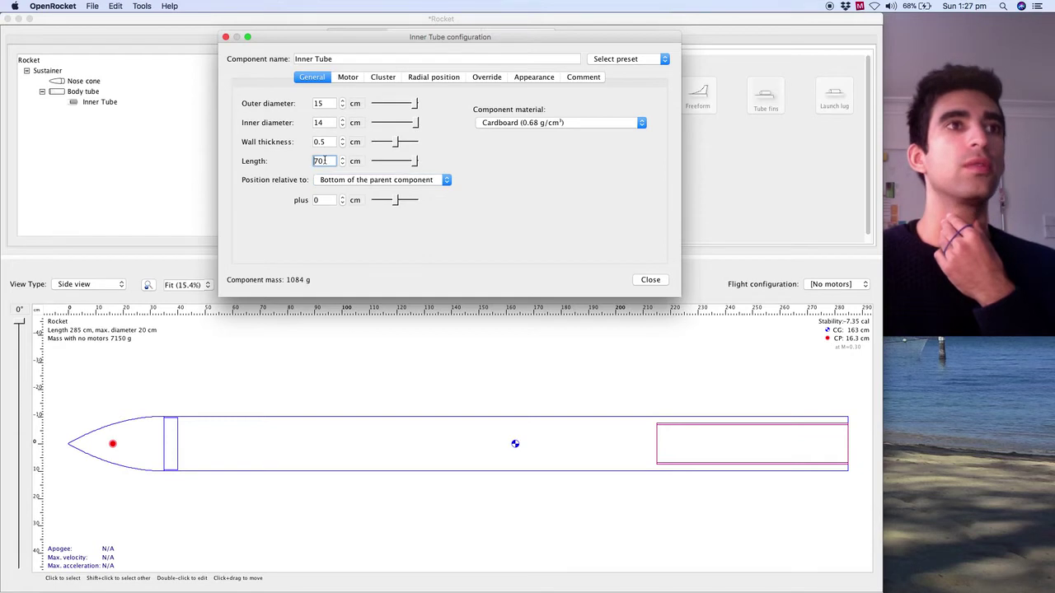
{"action": "key", "text": "BackSpace"}
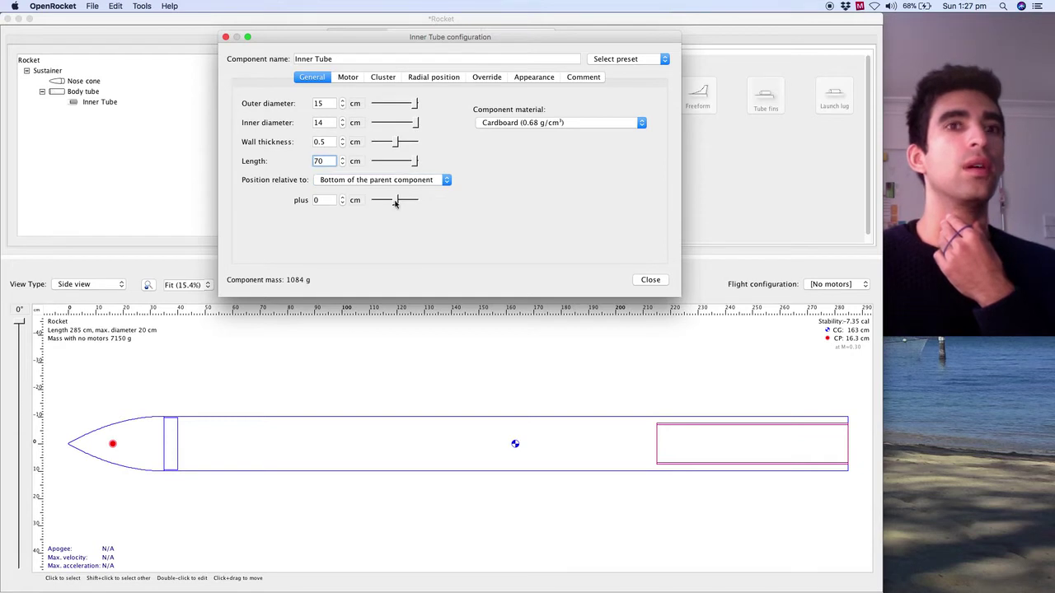
{"action": "left_click", "coordinate": [396, 183]}
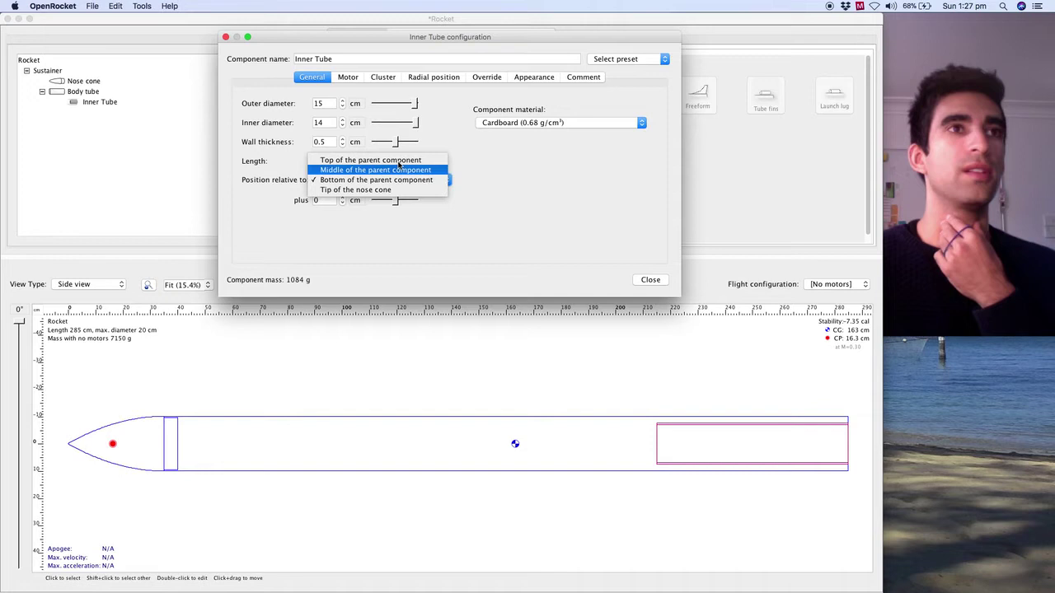
{"action": "left_click", "coordinate": [398, 162]}
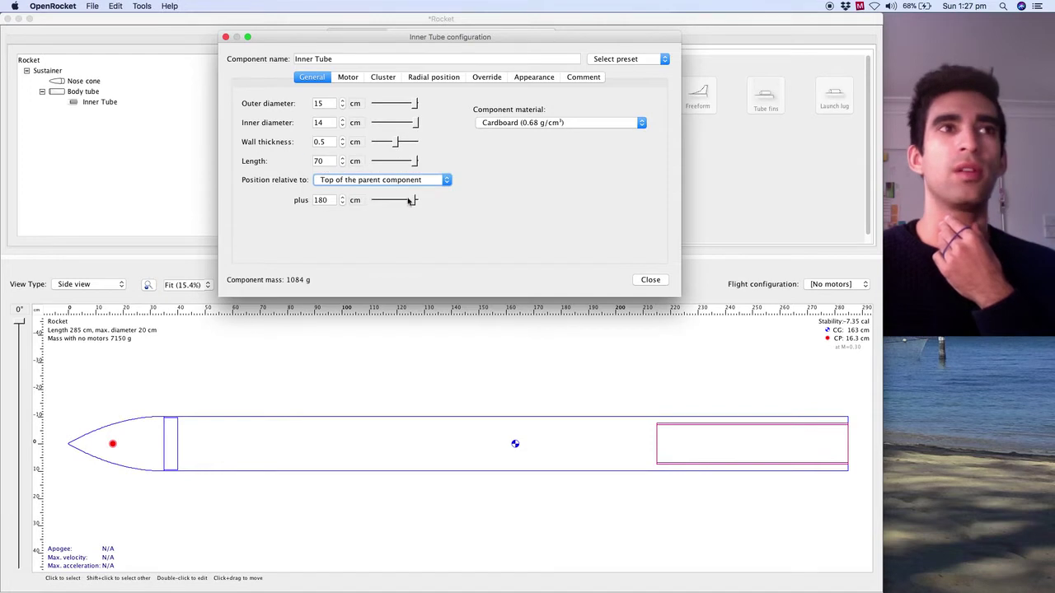
{"action": "left_click_drag", "start_coordinate": [403, 203], "coordinate": [448, 198]}
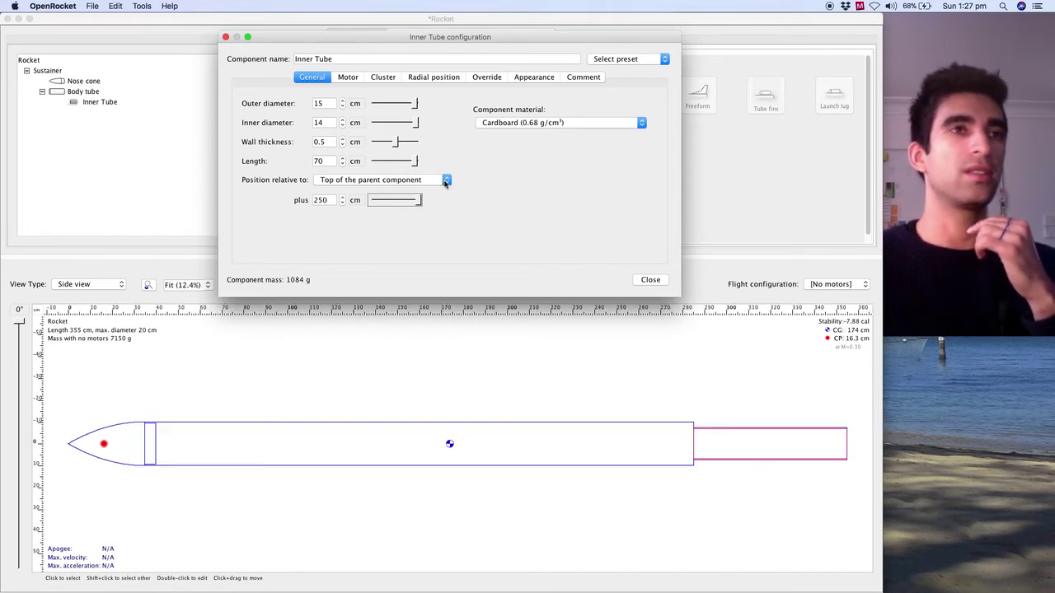
{"action": "left_click", "coordinate": [445, 182]}
{"action": "left_click", "coordinate": [416, 202]}
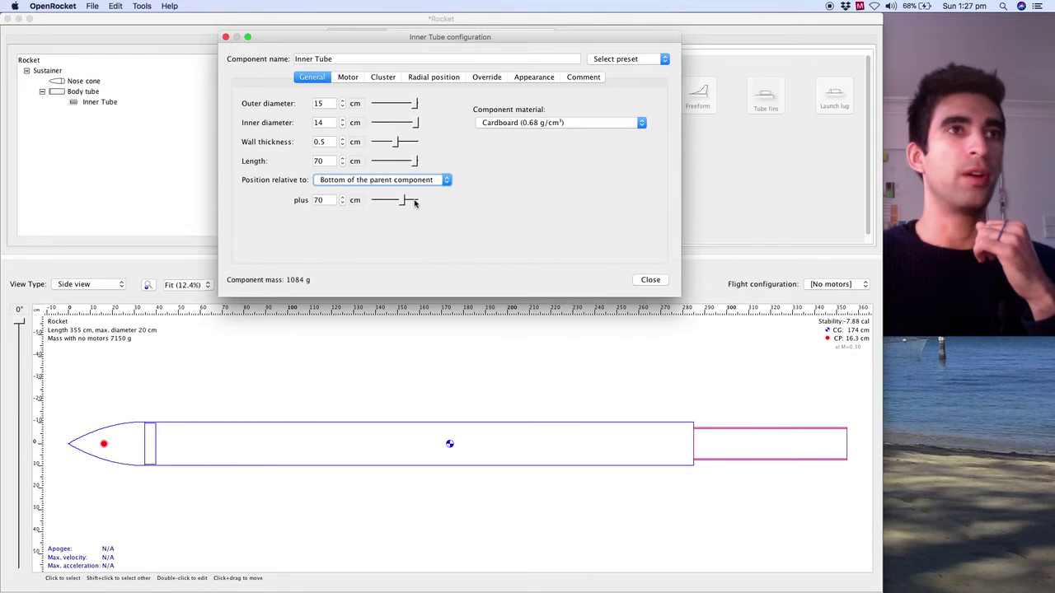
{"action": "left_click_drag", "start_coordinate": [404, 200], "coordinate": [397, 201]}
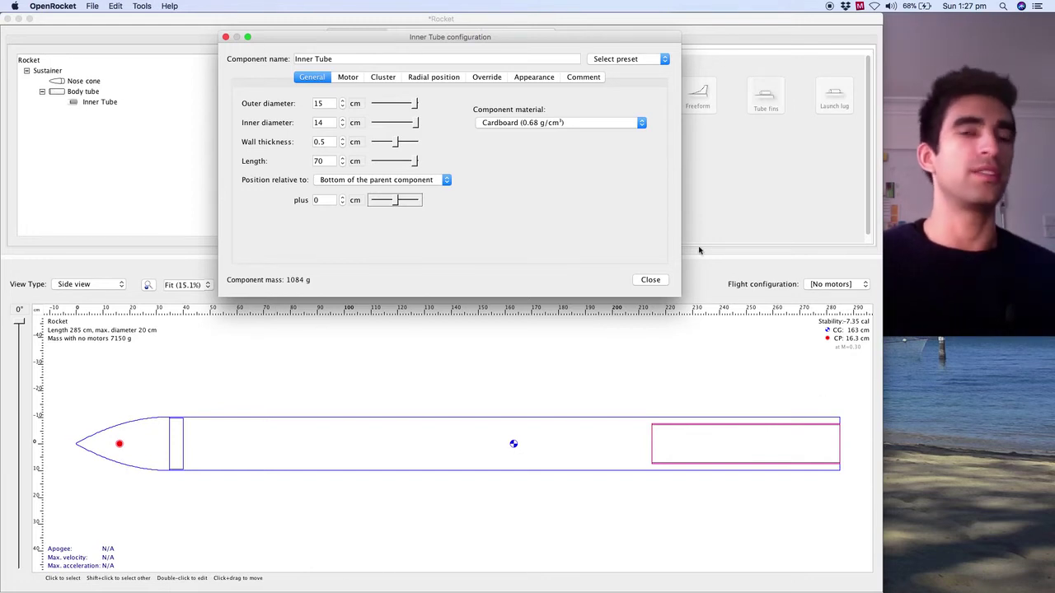
Step: Switch the inner tube material from Cardboard to Titanium (4.5 g/cm³)
{"action": "left_click", "coordinate": [552, 123]}
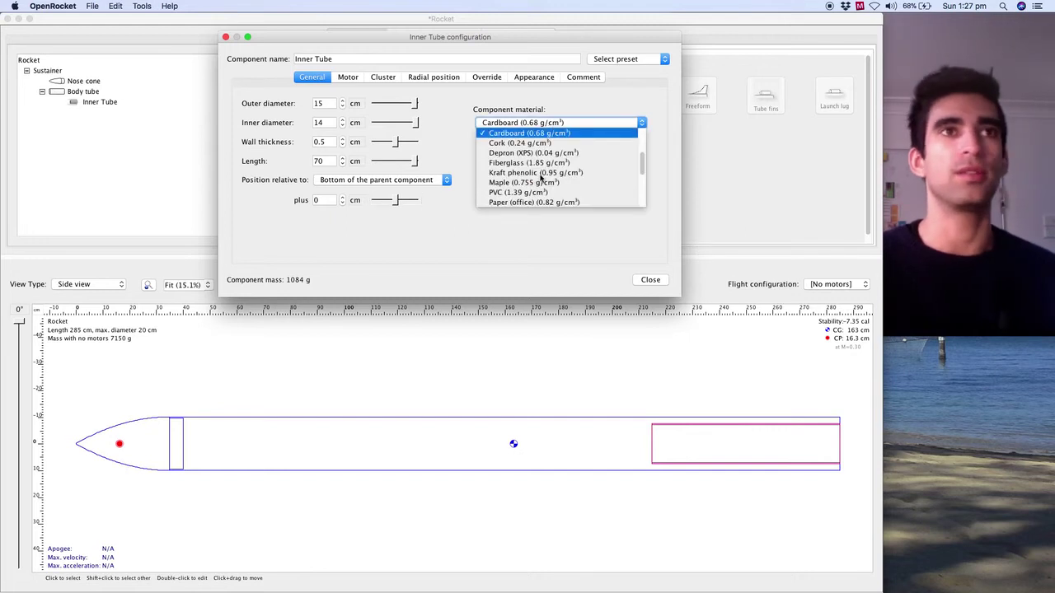
{"action": "left_click", "coordinate": [560, 135]}
{"action": "left_click", "coordinate": [563, 124]}
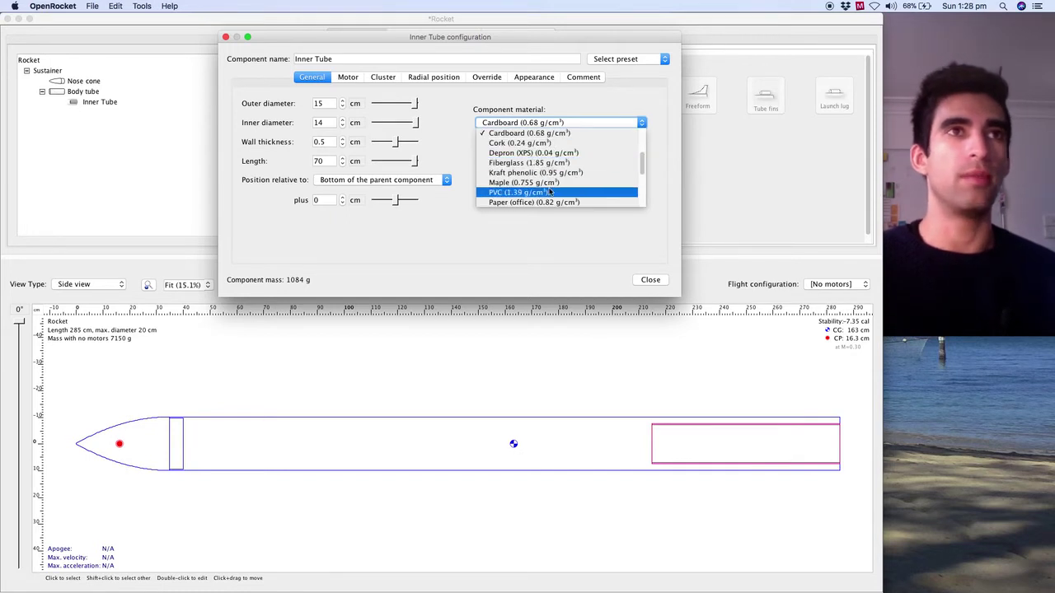
{"action": "scroll", "coordinate": [550, 192], "scroll_direction": "down", "scroll_amount": 3}
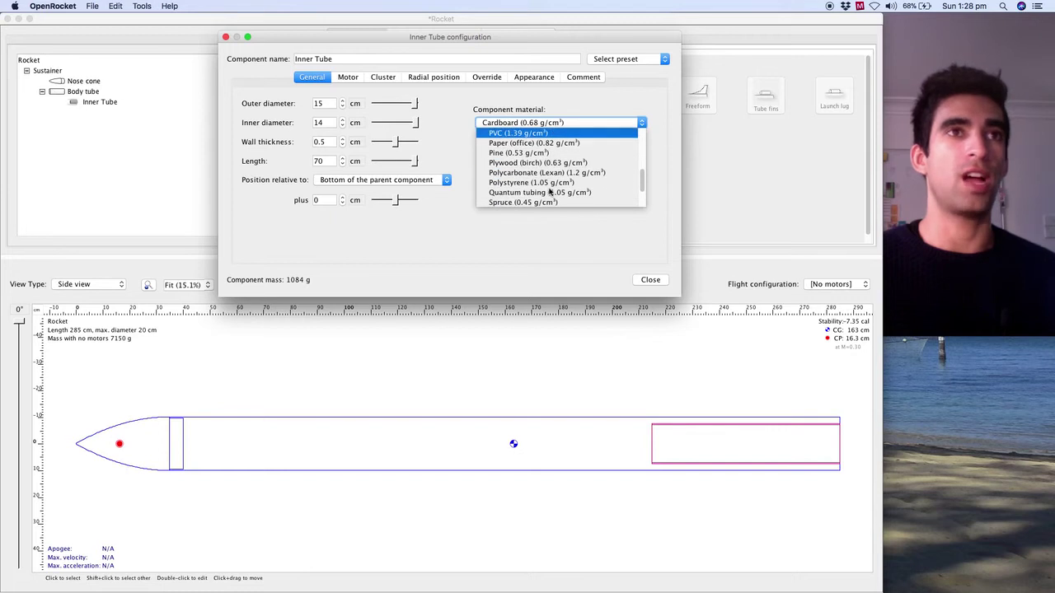
{"action": "scroll", "coordinate": [532, 189], "scroll_direction": "down", "scroll_amount": 1}
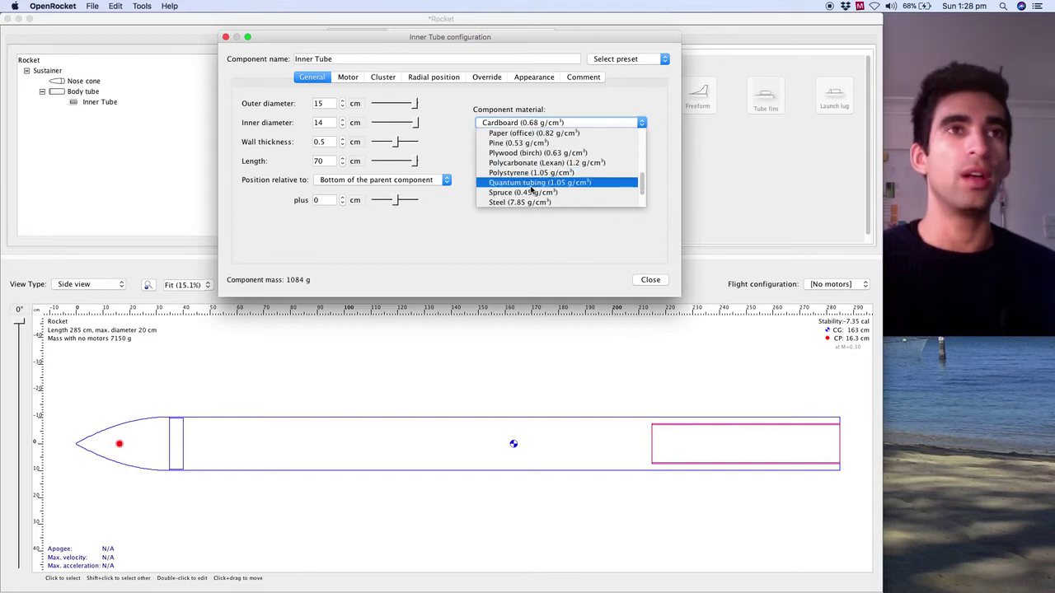
{"action": "scroll", "coordinate": [529, 193], "scroll_direction": "down", "scroll_amount": 1}
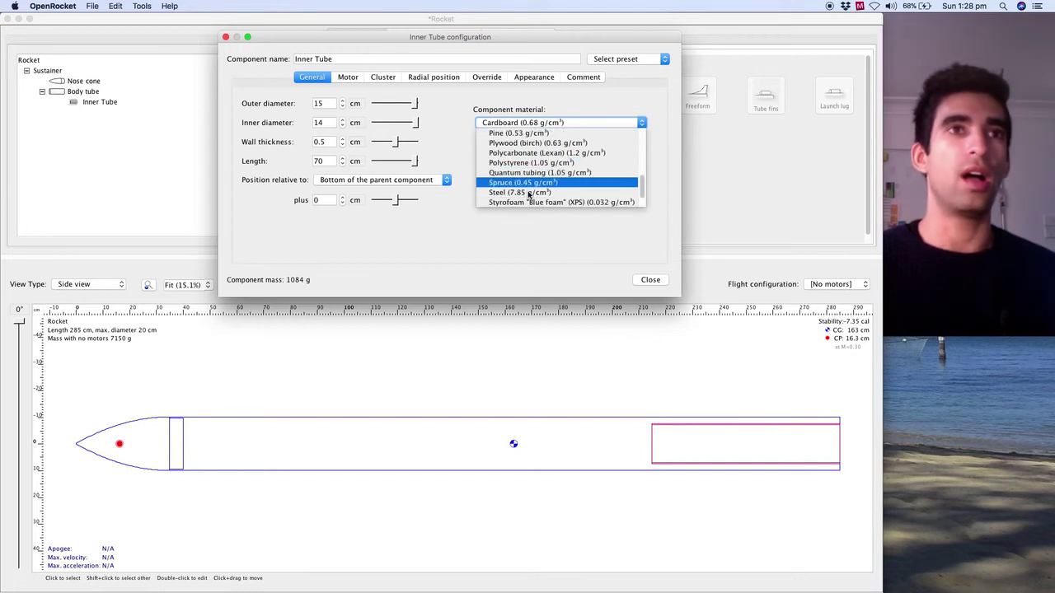
{"action": "scroll", "coordinate": [529, 194], "scroll_direction": "down", "scroll_amount": 1}
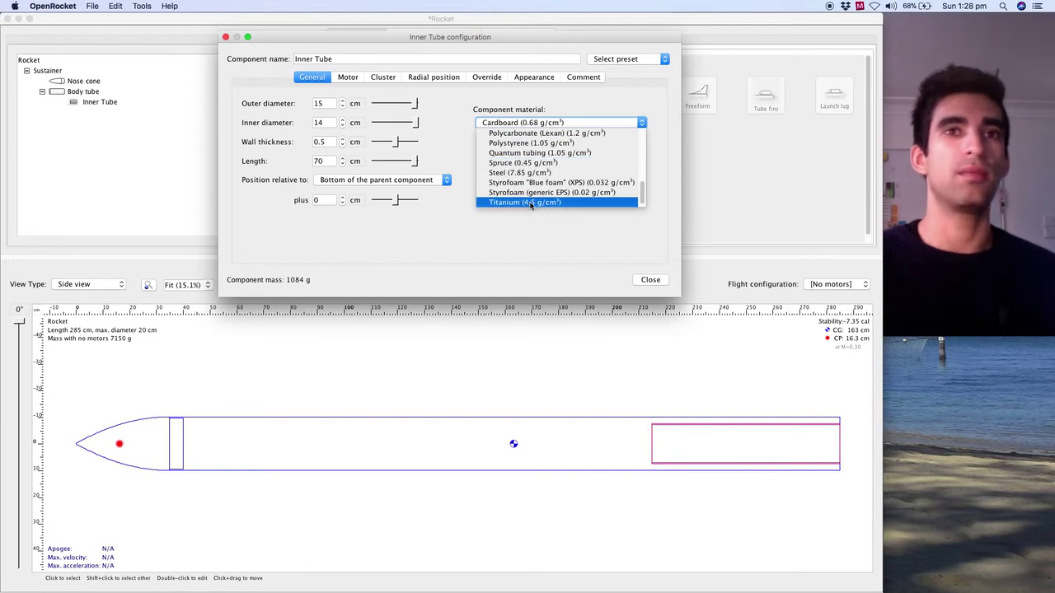
{"action": "left_click", "coordinate": [532, 204]}
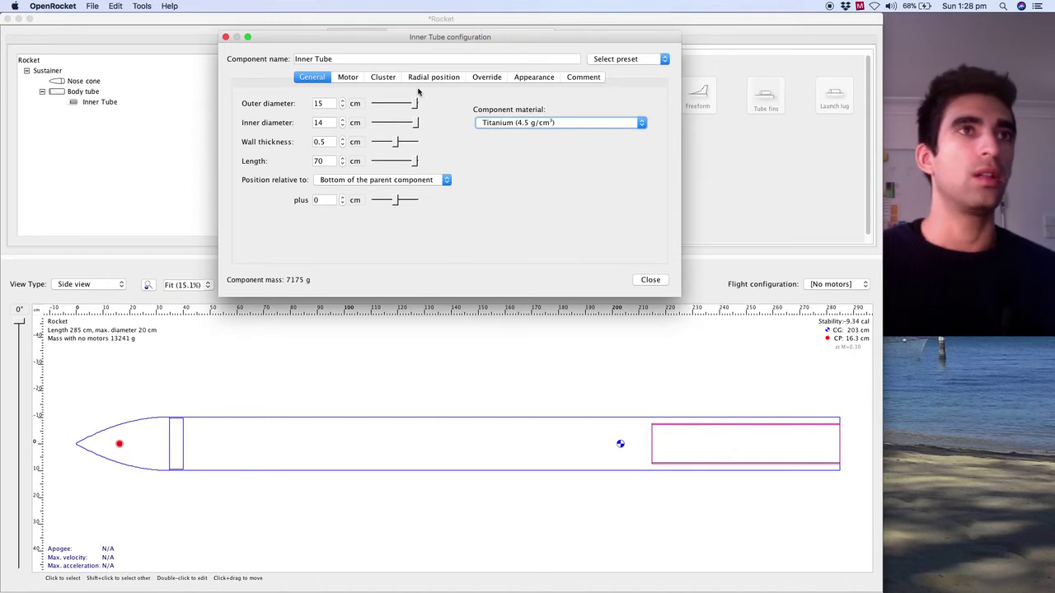
Step: Make the inner tube a motor mount with 0 cm overhang and automatic ignition
{"action": "left_click", "coordinate": [358, 78]}
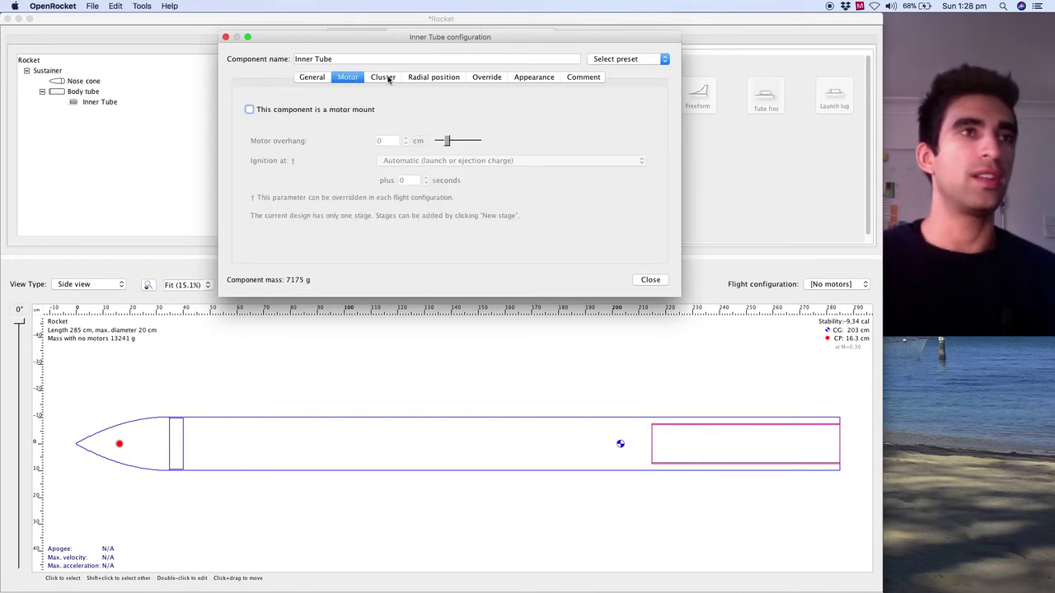
{"action": "left_click", "coordinate": [251, 110]}
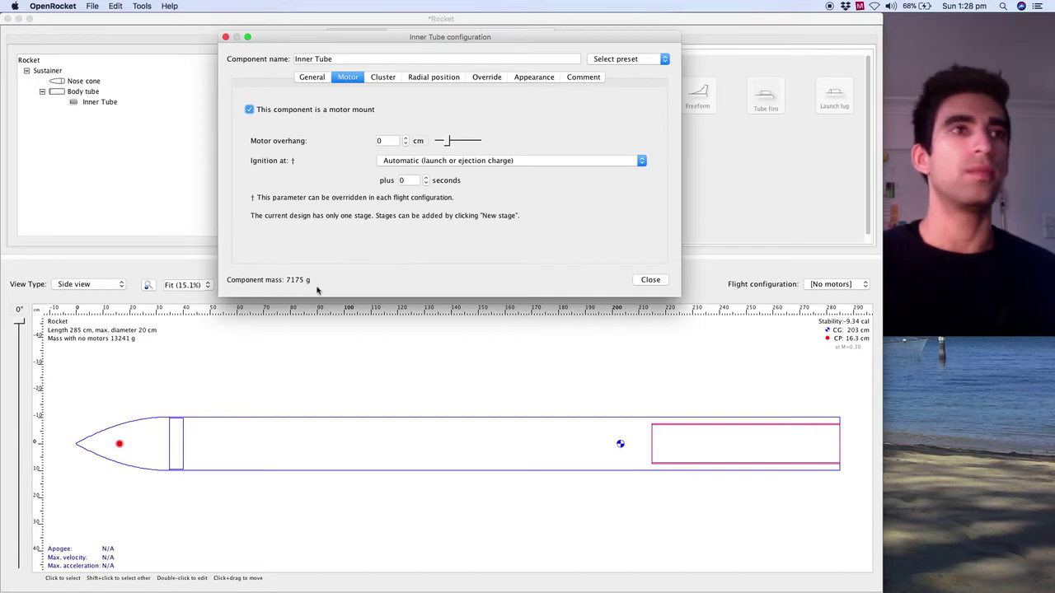
Step: Set the inner tube material to Carbon fiber (1.78 g/cm³) and close its editor
{"action": "left_click", "coordinate": [326, 79]}
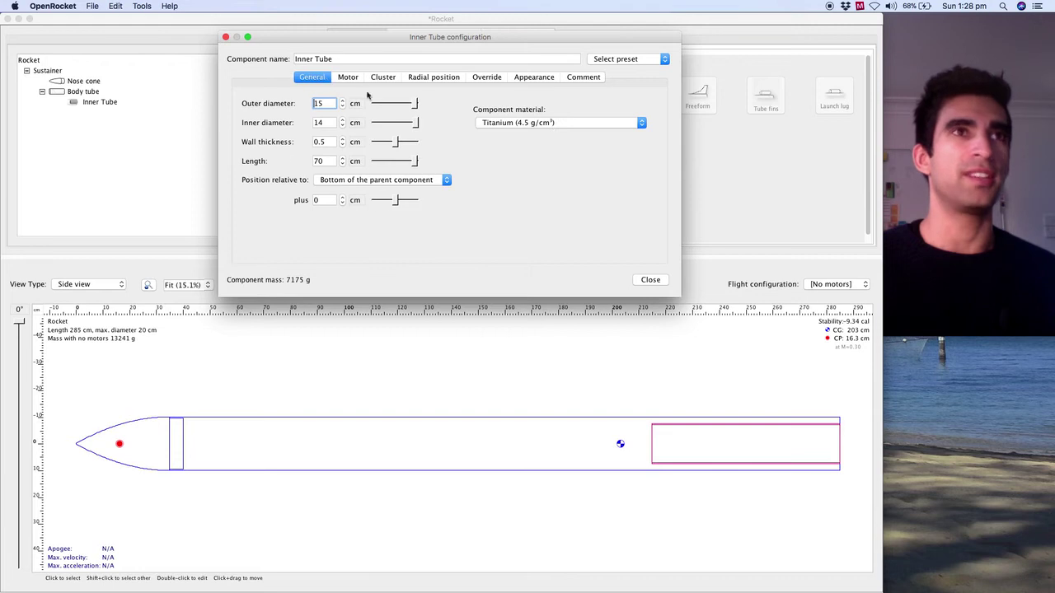
{"action": "left_click", "coordinate": [554, 124]}
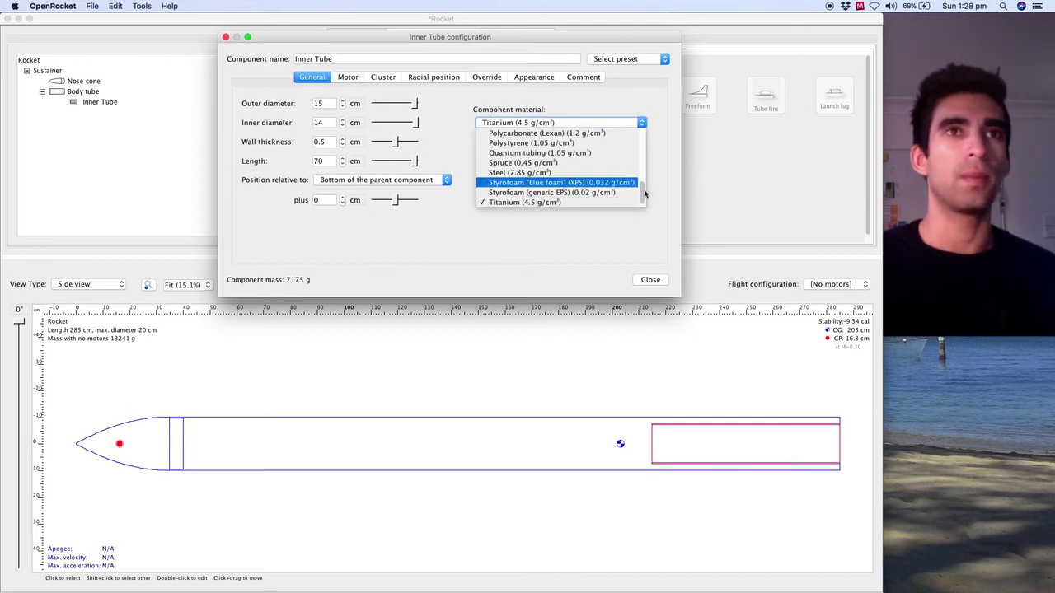
{"action": "scroll", "coordinate": [644, 195], "scroll_direction": "up", "scroll_amount": 2}
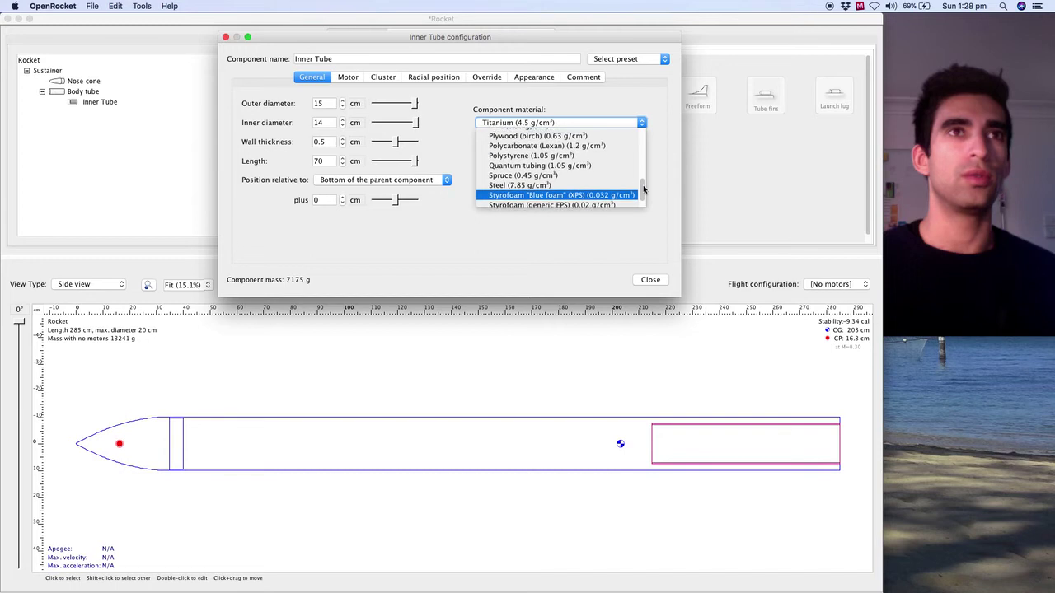
{"action": "left_click_drag", "start_coordinate": [644, 187], "coordinate": [628, 157]}
{"action": "left_click", "coordinate": [566, 156]}
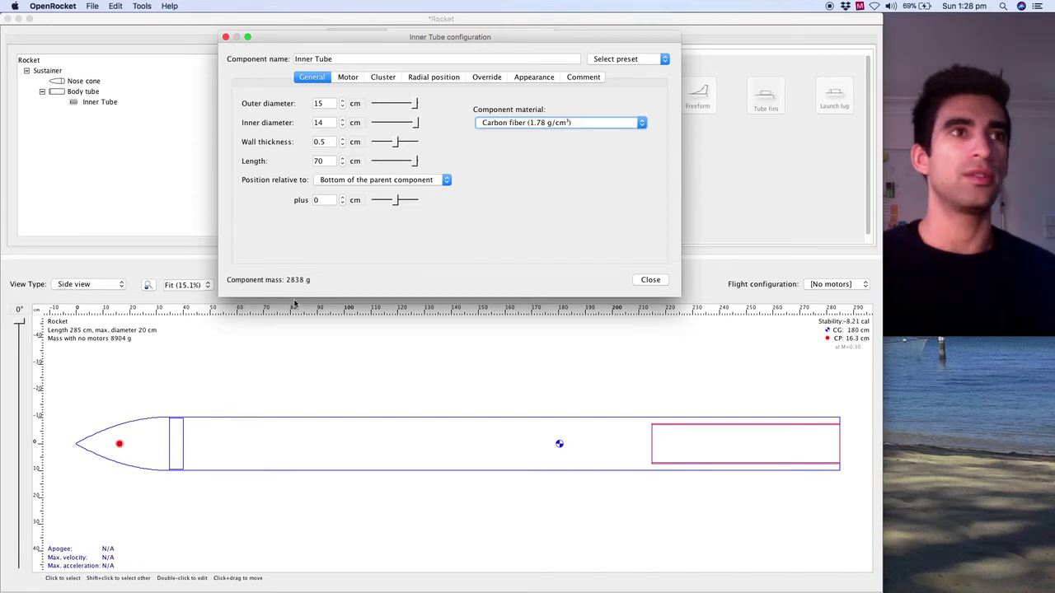
{"action": "left_click", "coordinate": [651, 281]}
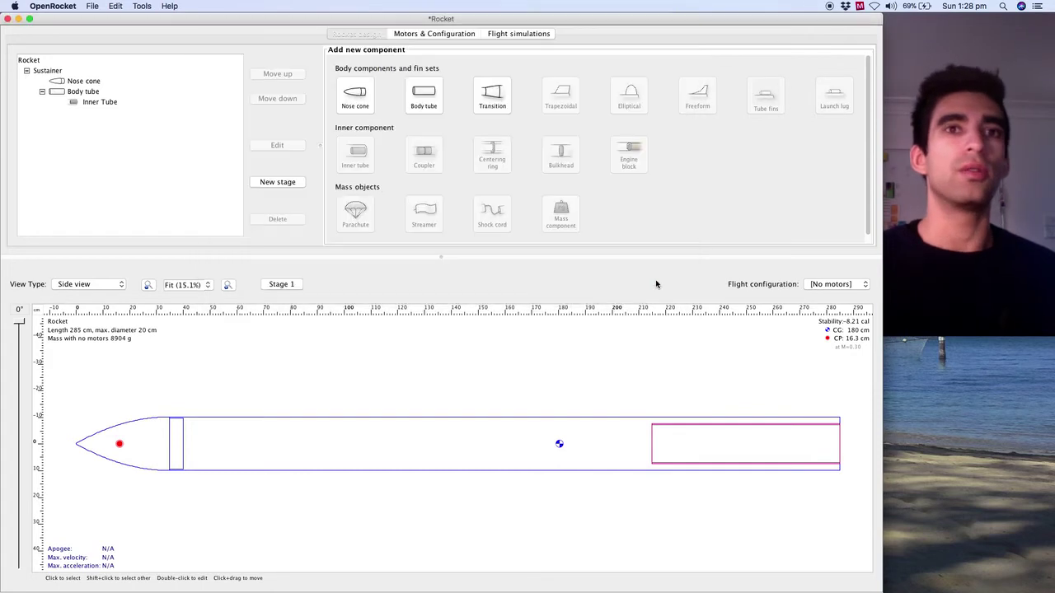
Step: Keep only the inner tube as motor mount and add a new motorless flight configuration
{"action": "left_click", "coordinate": [135, 100]}
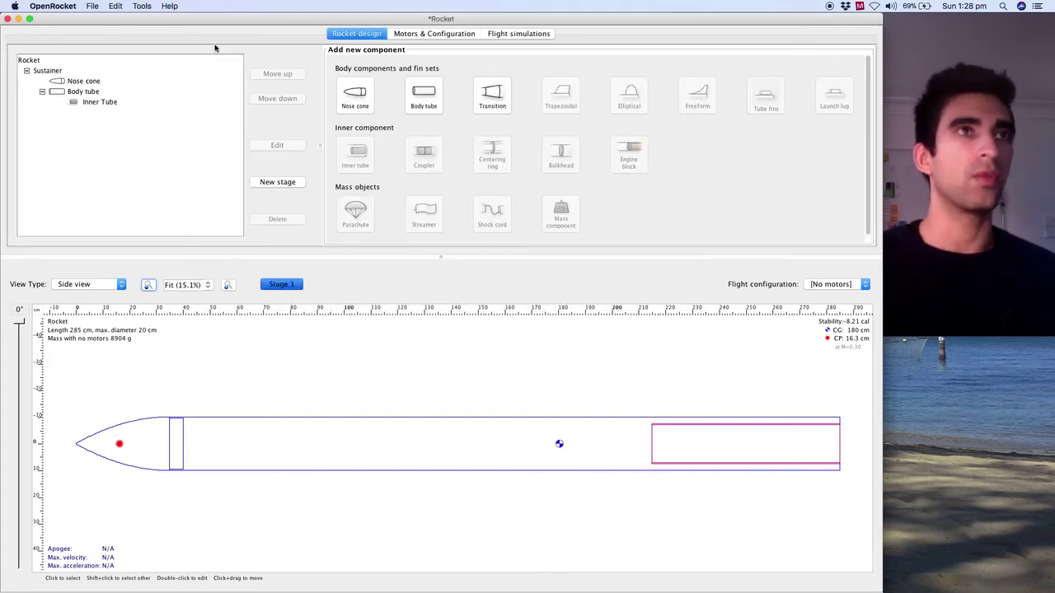
{"action": "left_click", "coordinate": [425, 34]}
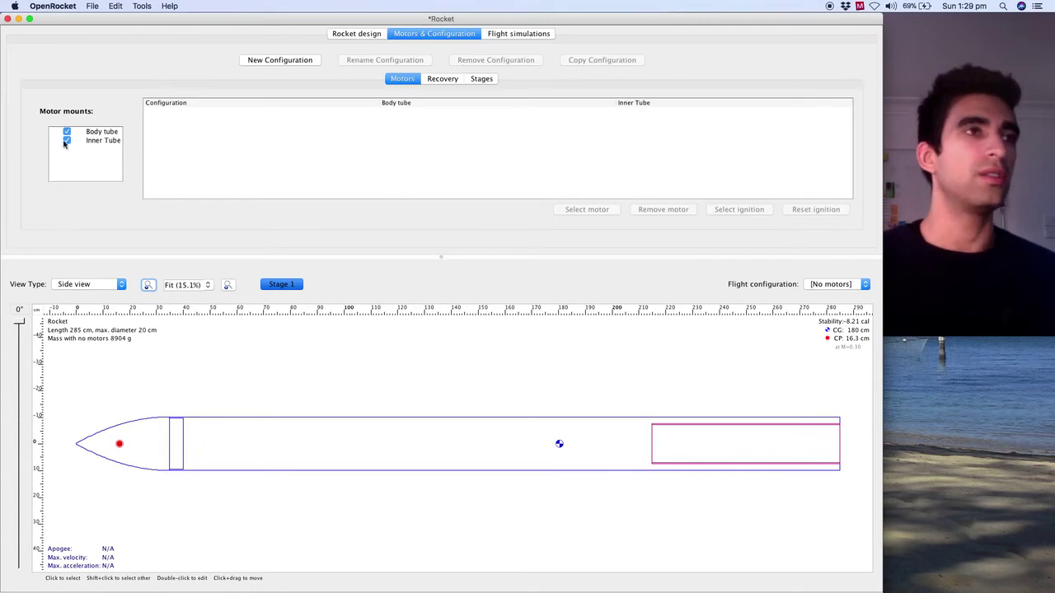
{"action": "left_click", "coordinate": [66, 141]}
{"action": "left_click", "coordinate": [68, 141]}
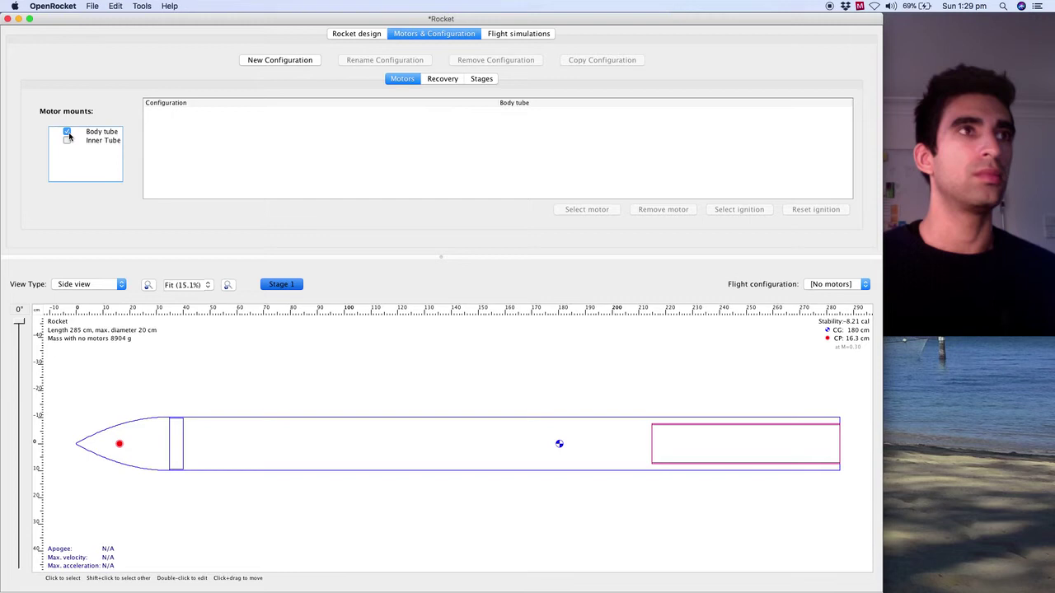
{"action": "left_click", "coordinate": [67, 132]}
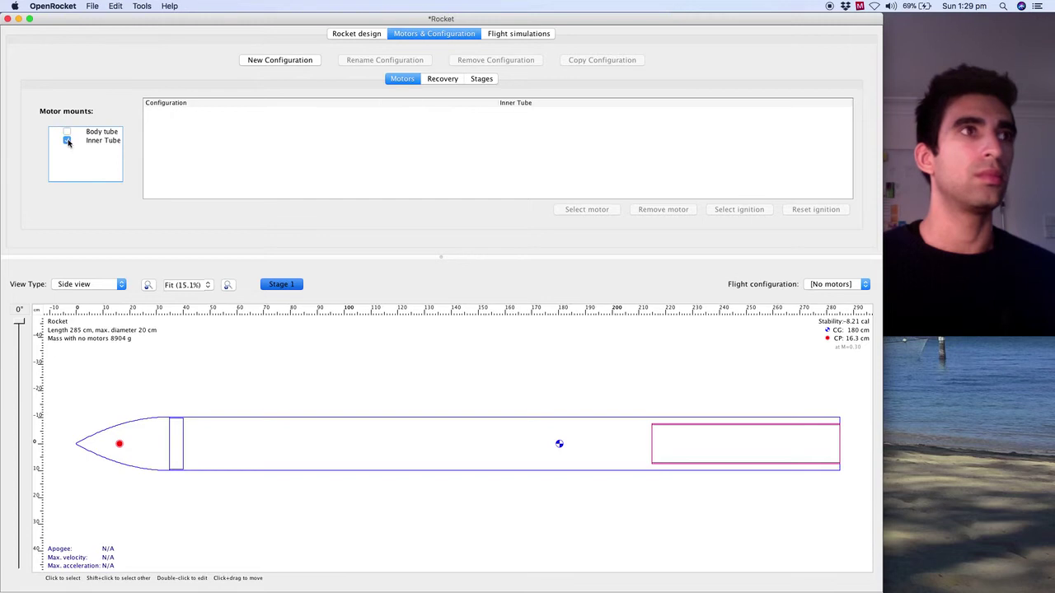
{"action": "left_click", "coordinate": [291, 61]}
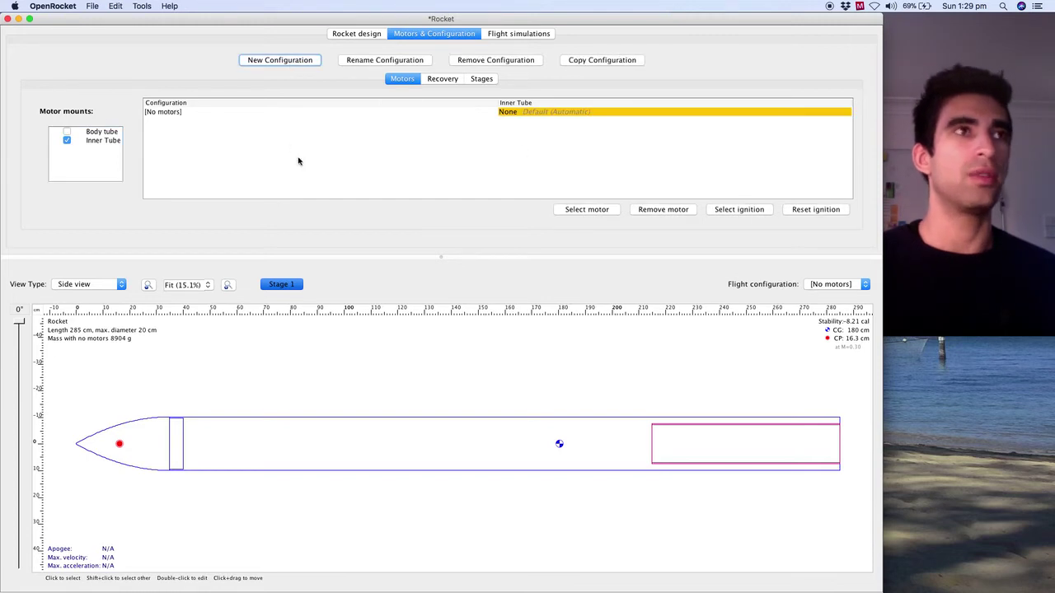
Step: List motors from all manufacturers, sorted by total impulse with the highest first
{"action": "left_click", "coordinate": [568, 209]}
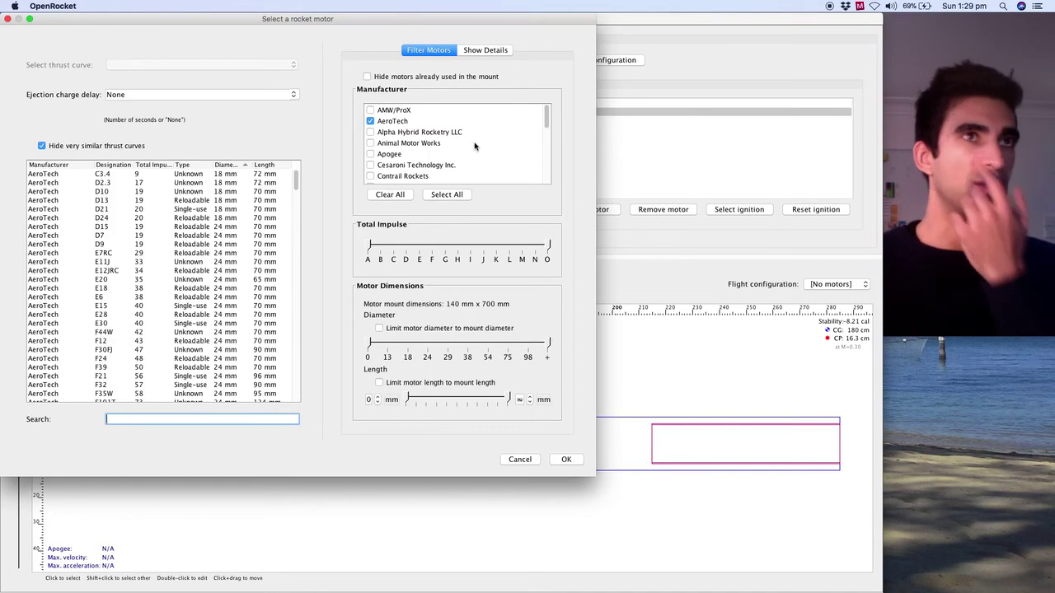
{"action": "scroll", "coordinate": [546, 132], "scroll_direction": "down", "scroll_amount": 5}
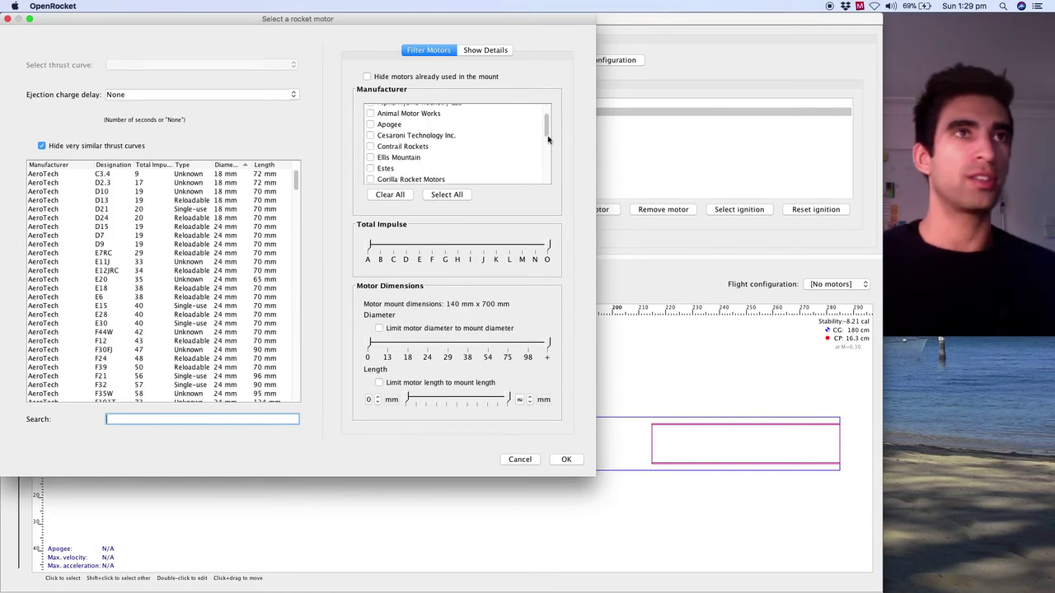
{"action": "scroll", "coordinate": [546, 165], "scroll_direction": "down", "scroll_amount": 5}
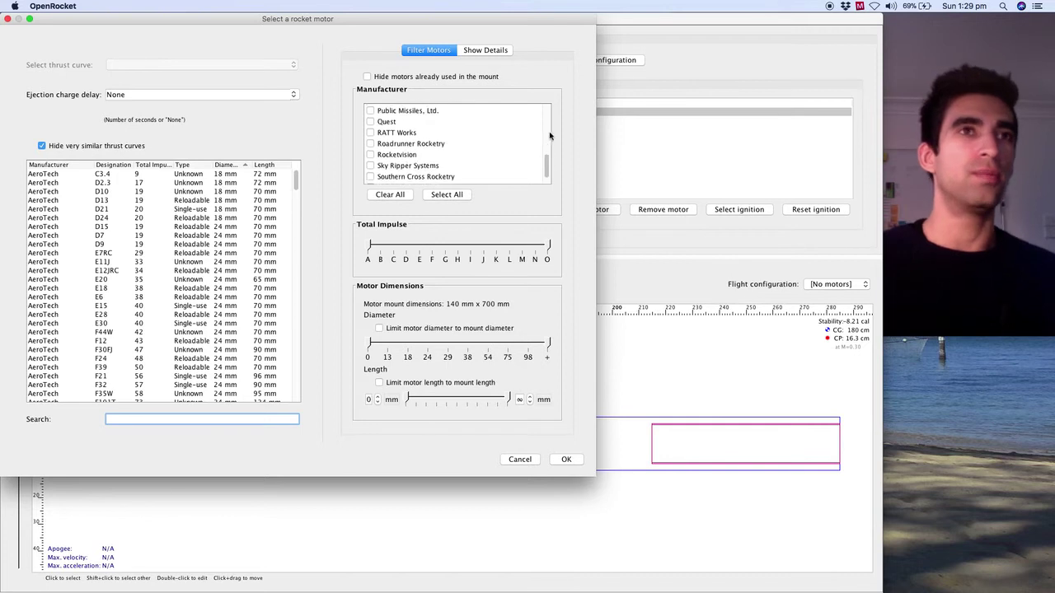
{"action": "scroll", "coordinate": [548, 141], "scroll_direction": "up", "scroll_amount": 10}
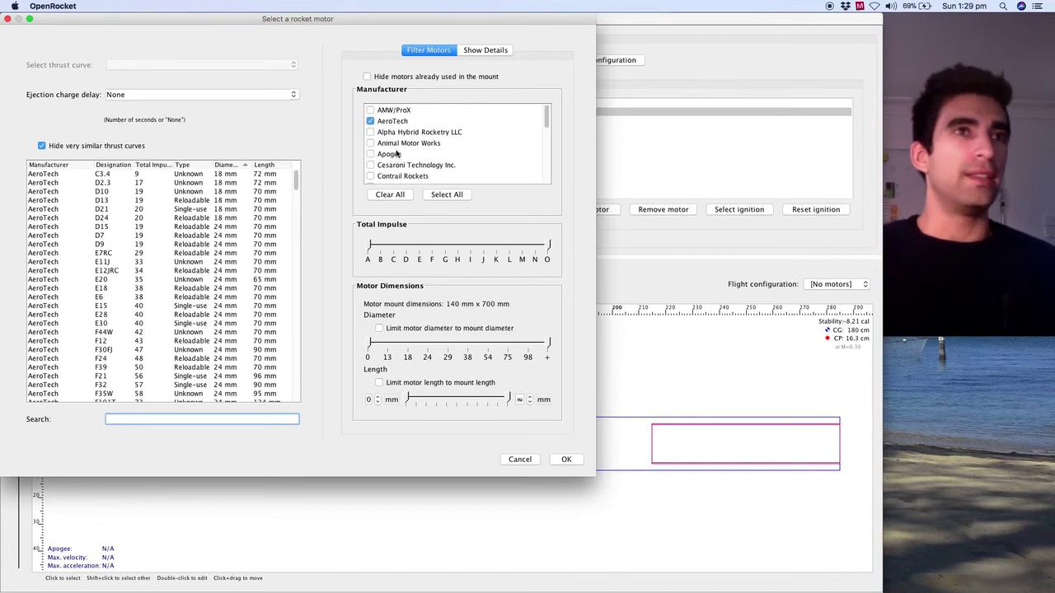
{"action": "left_click", "coordinate": [440, 195]}
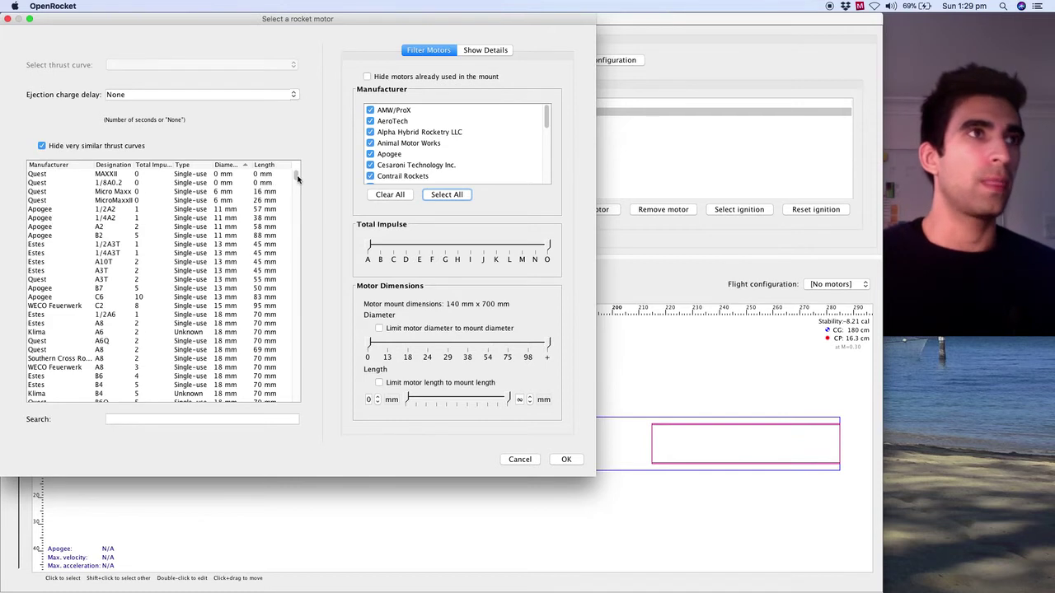
{"action": "left_click", "coordinate": [163, 167]}
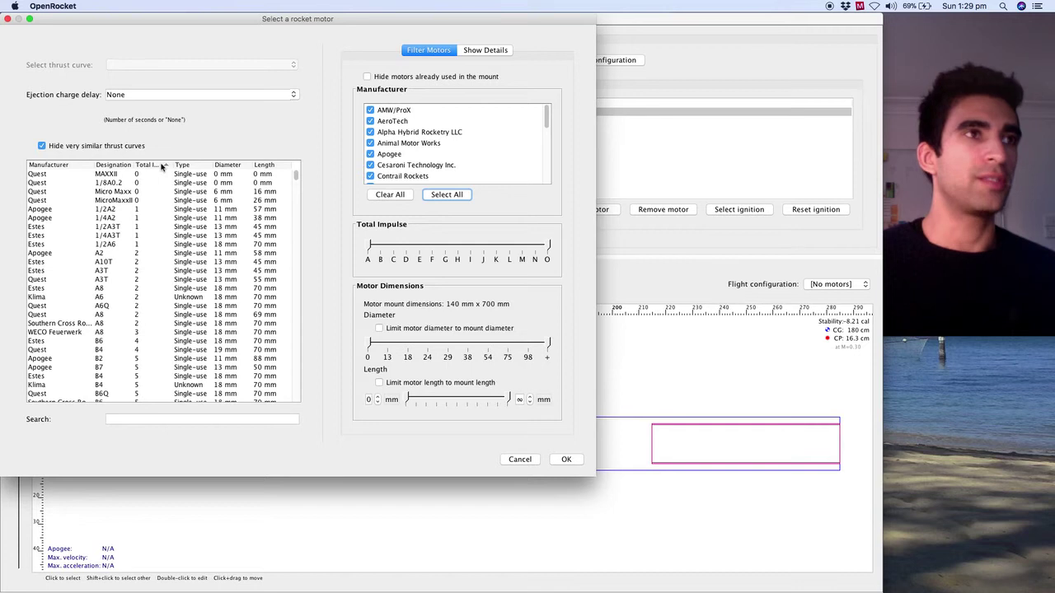
{"action": "left_click", "coordinate": [162, 167]}
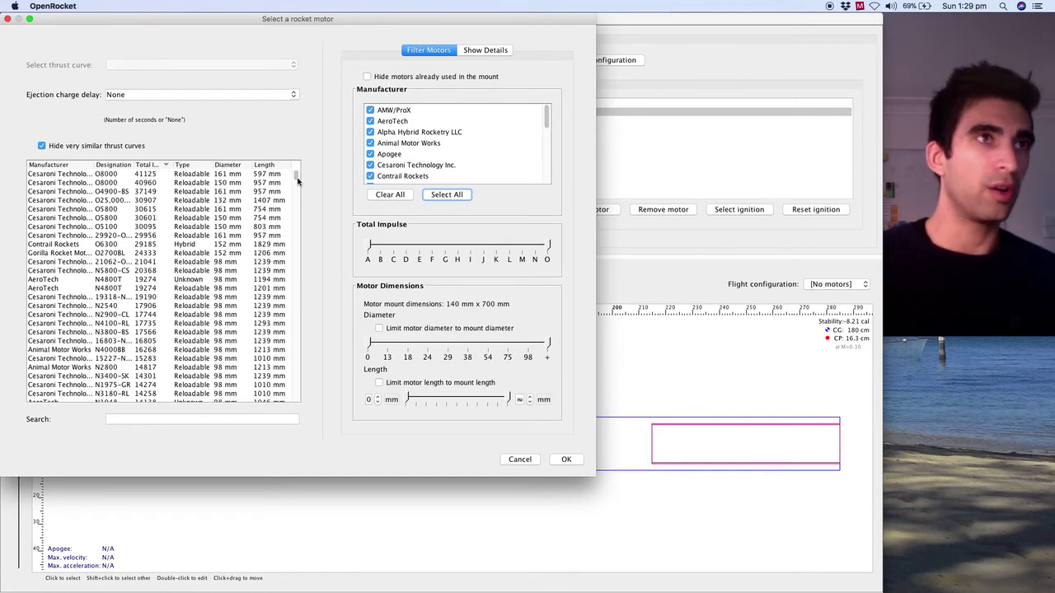
Step: Load the HyperTEK M1040 hybrid motor into the inner tube's configuration
{"action": "scroll", "coordinate": [299, 188], "scroll_direction": "down", "scroll_amount": 10}
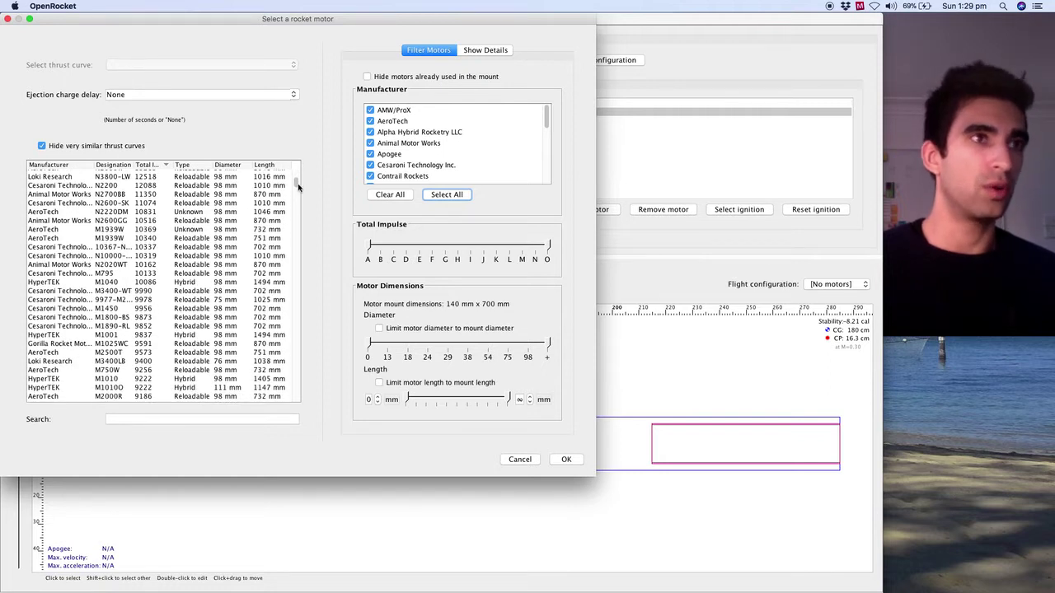
{"action": "scroll", "coordinate": [299, 187], "scroll_direction": "up", "scroll_amount": 3}
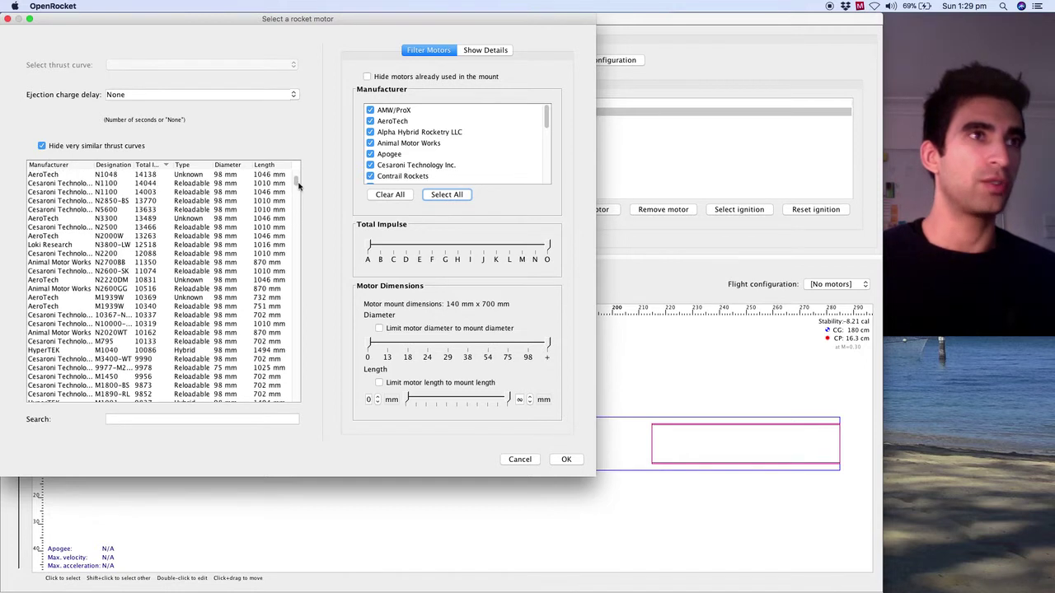
{"action": "scroll", "coordinate": [299, 186], "scroll_direction": "up", "scroll_amount": 2}
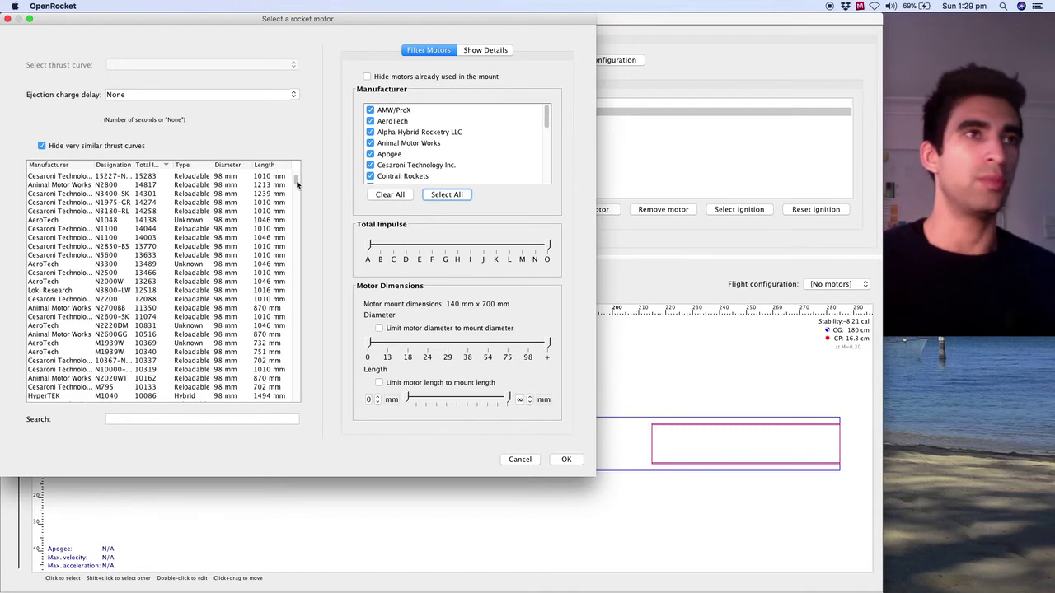
{"action": "scroll", "coordinate": [296, 181], "scroll_direction": "up", "scroll_amount": 2}
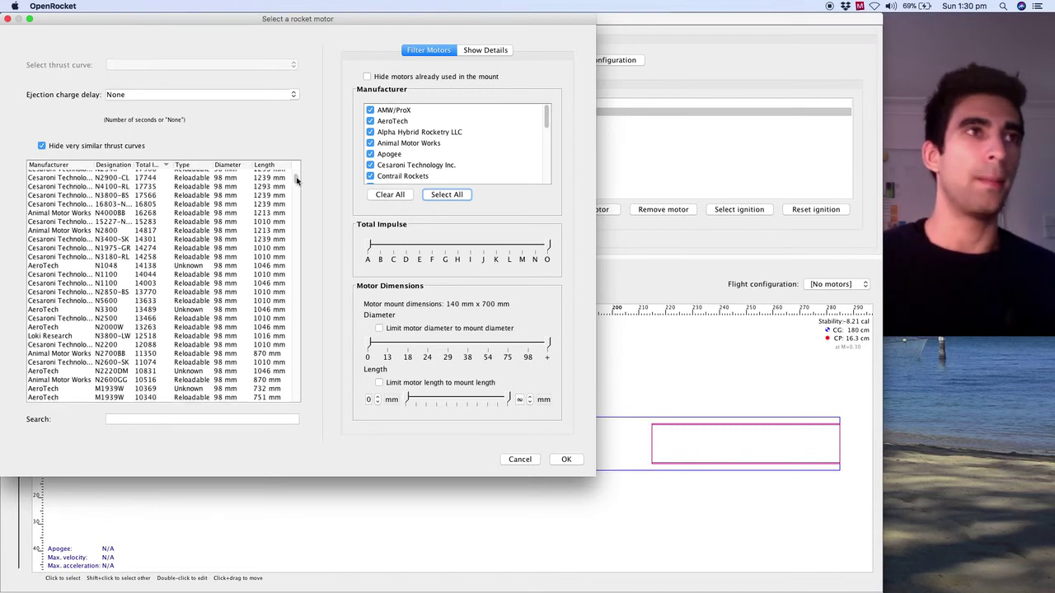
{"action": "scroll", "coordinate": [297, 180], "scroll_direction": "up", "scroll_amount": 2}
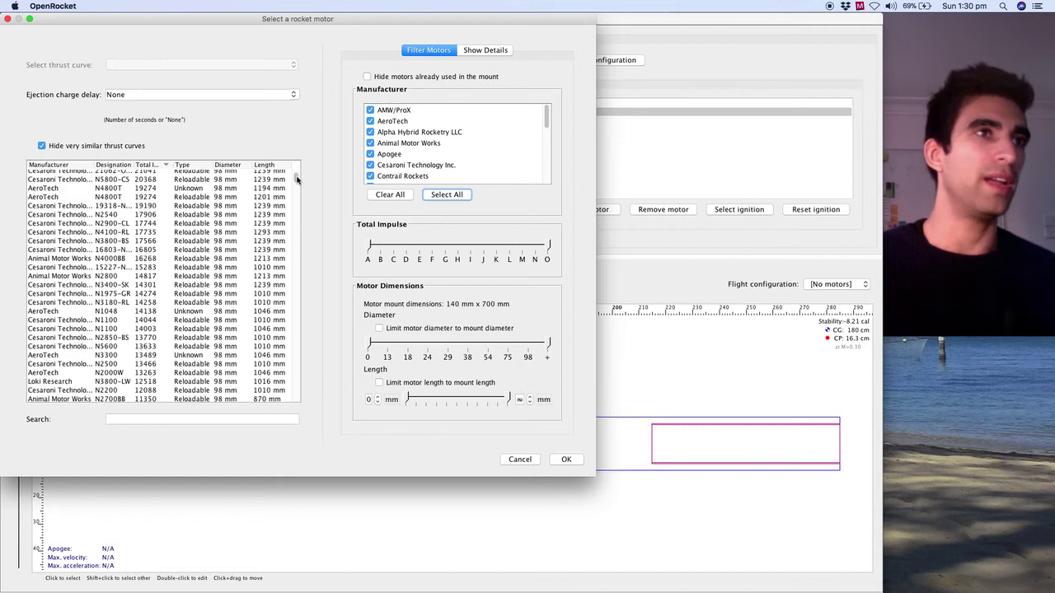
{"action": "scroll", "coordinate": [297, 179], "scroll_direction": "up", "scroll_amount": 2}
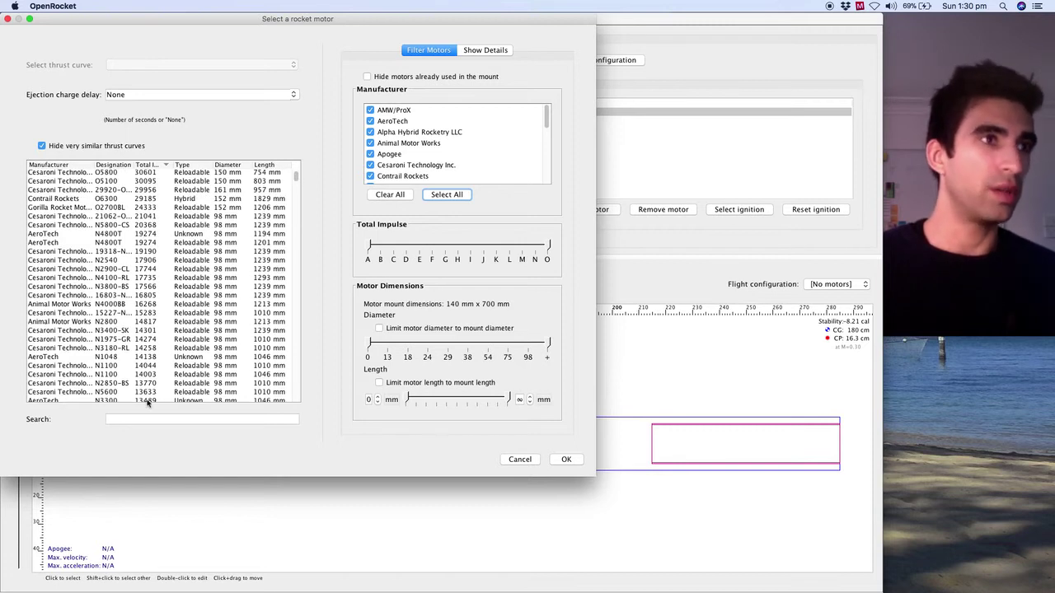
{"action": "scroll", "coordinate": [298, 185], "scroll_direction": "down", "scroll_amount": 2}
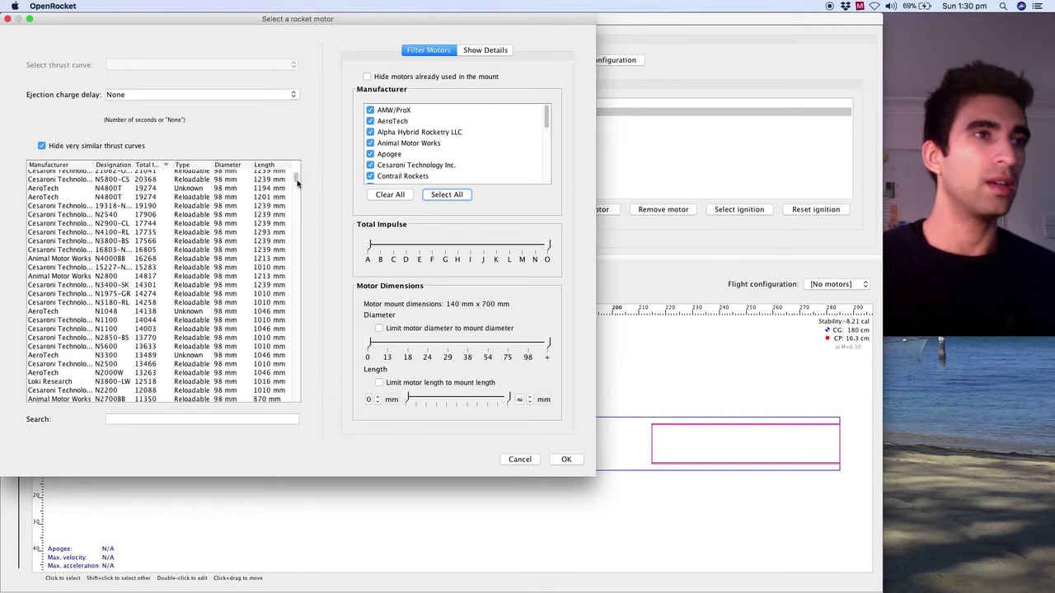
{"action": "scroll", "coordinate": [298, 186], "scroll_direction": "down", "scroll_amount": 5}
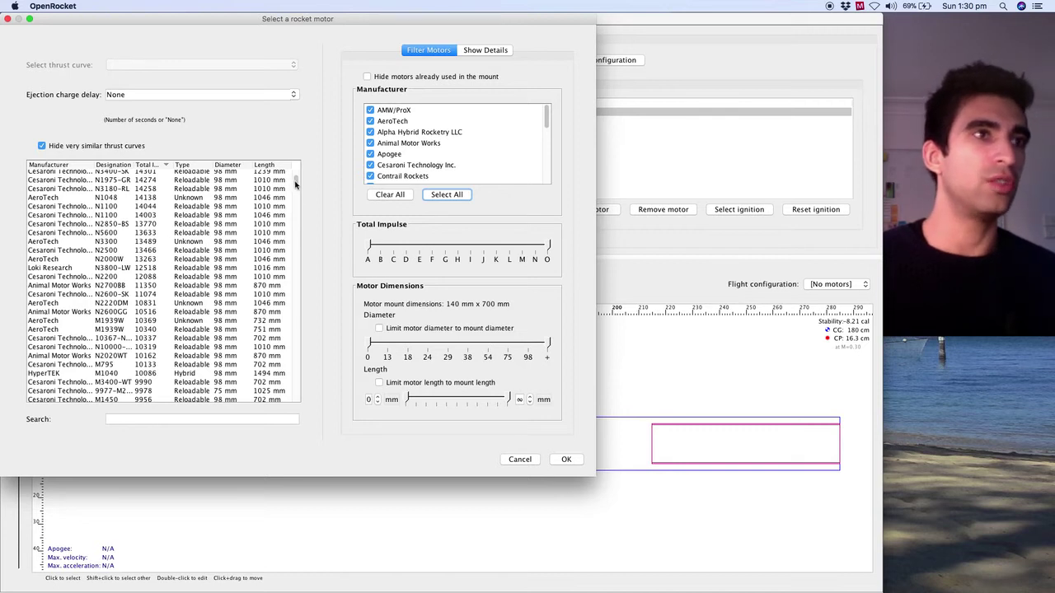
{"action": "scroll", "coordinate": [295, 184], "scroll_direction": "down", "scroll_amount": 3}
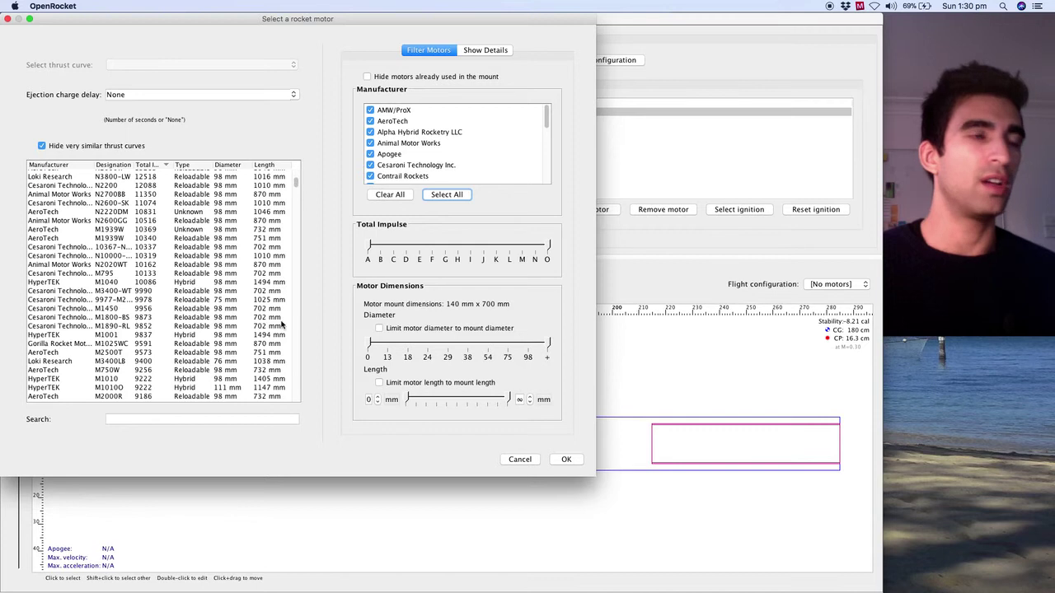
{"action": "left_click", "coordinate": [139, 283]}
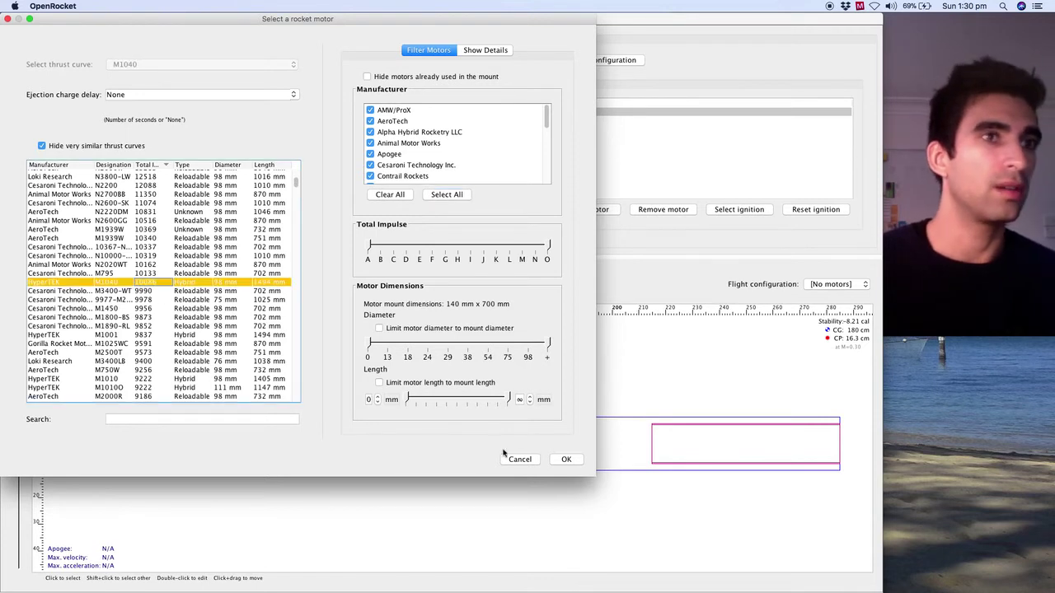
{"action": "left_click", "coordinate": [554, 467]}
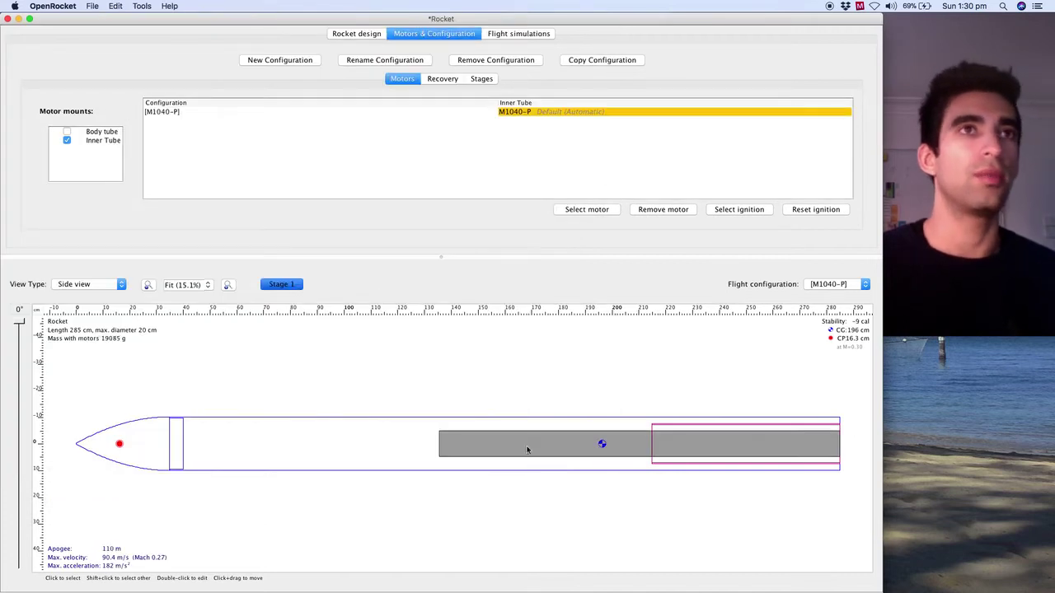
Step: Swap the inner tube's motor for the Cesaroni M3400-WT and return to Rocket design
{"action": "left_click", "coordinate": [587, 209]}
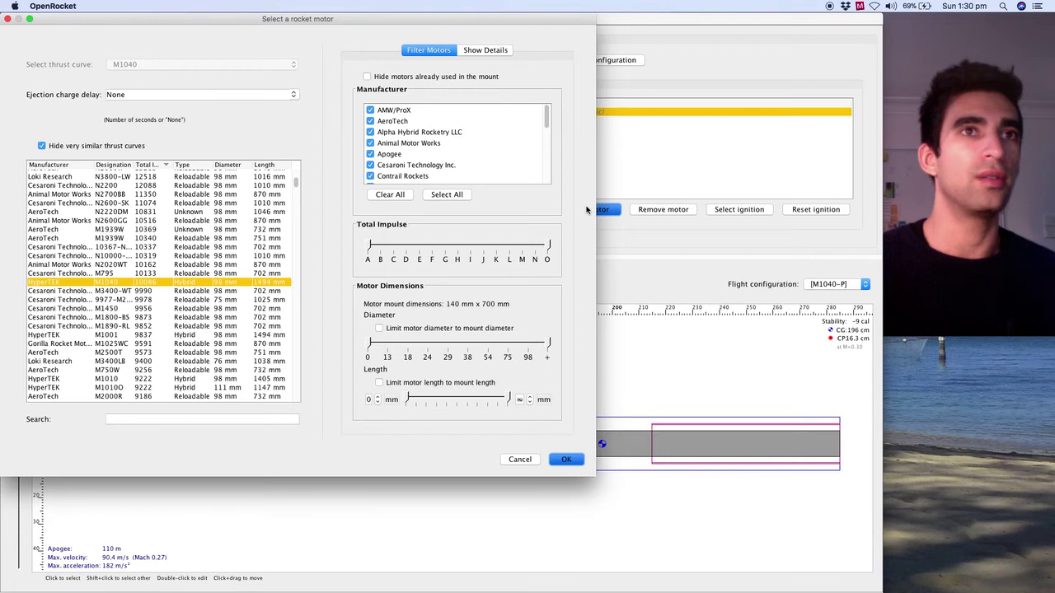
{"action": "left_click", "coordinate": [234, 294]}
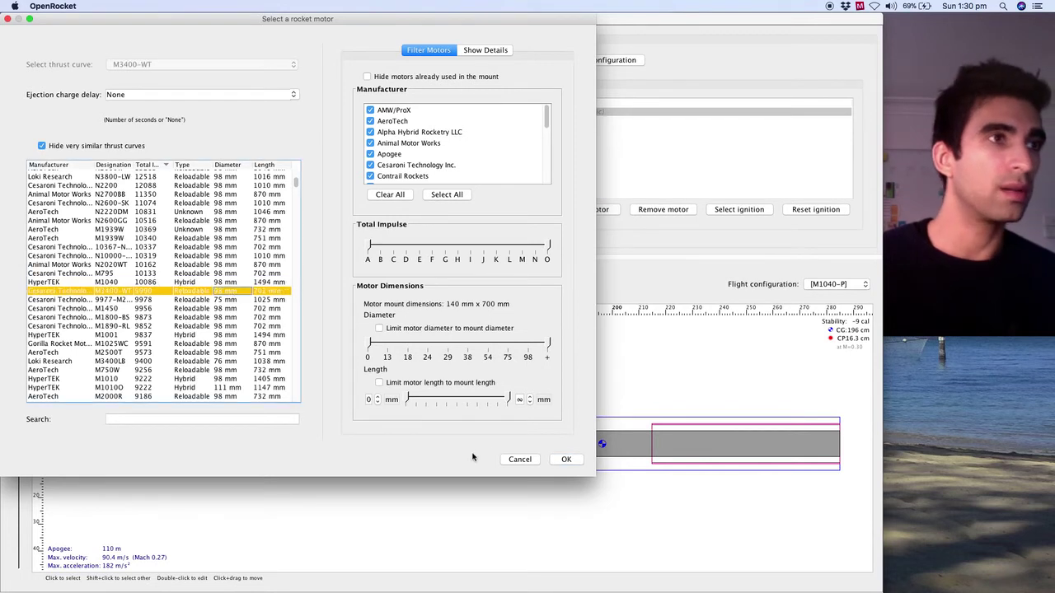
{"action": "left_click", "coordinate": [566, 459]}
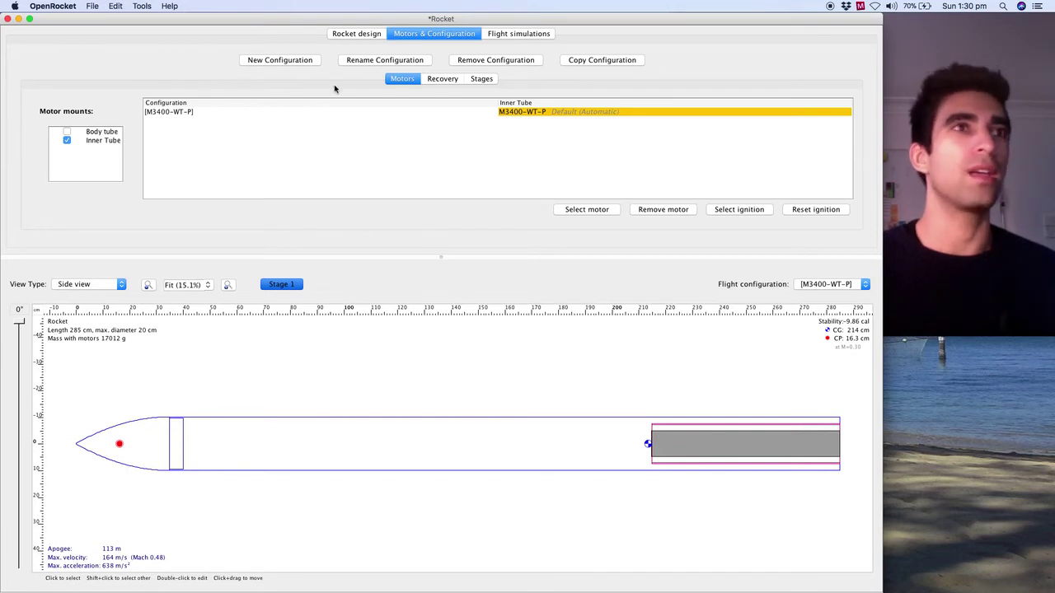
{"action": "left_click", "coordinate": [371, 35]}
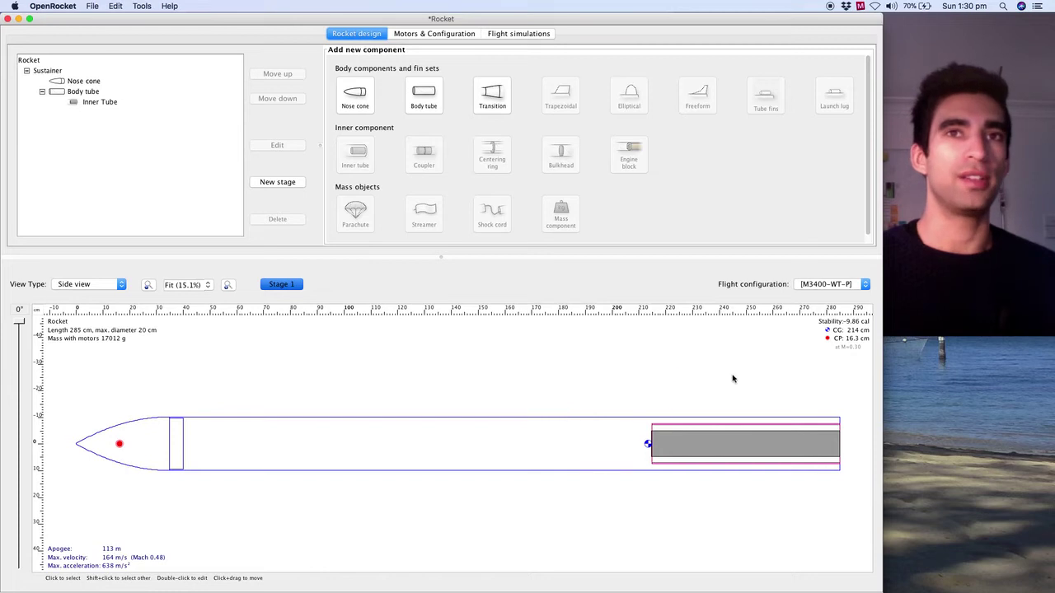
Step: Select Body tube in the component tree as the parent for new parts
{"action": "left_click", "coordinate": [85, 92]}
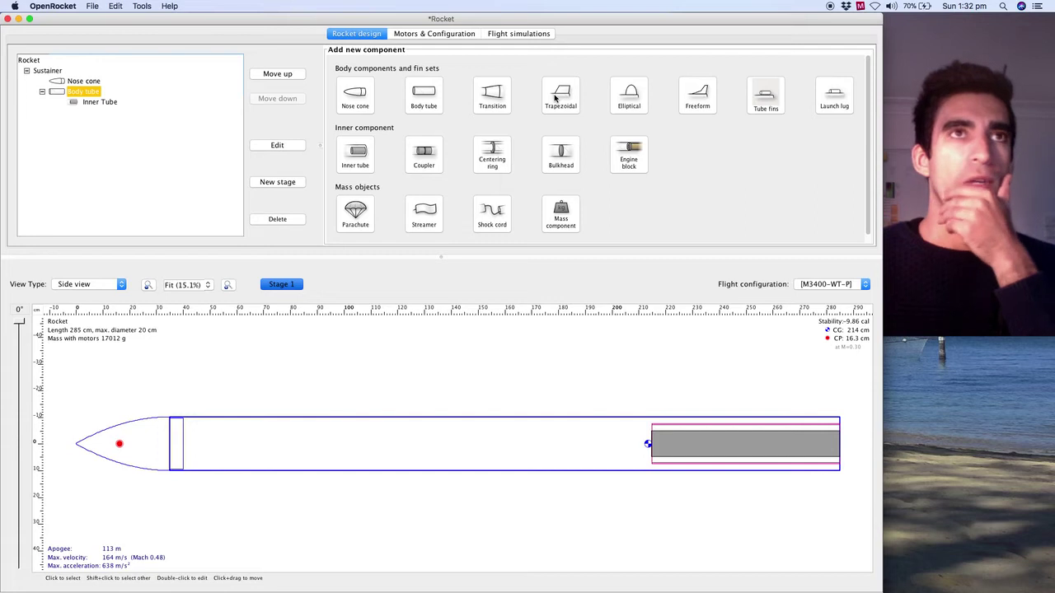
Step: Add a trapezoidal fin set with 20 cm root chord, tip chord and height
{"action": "left_click", "coordinate": [554, 97]}
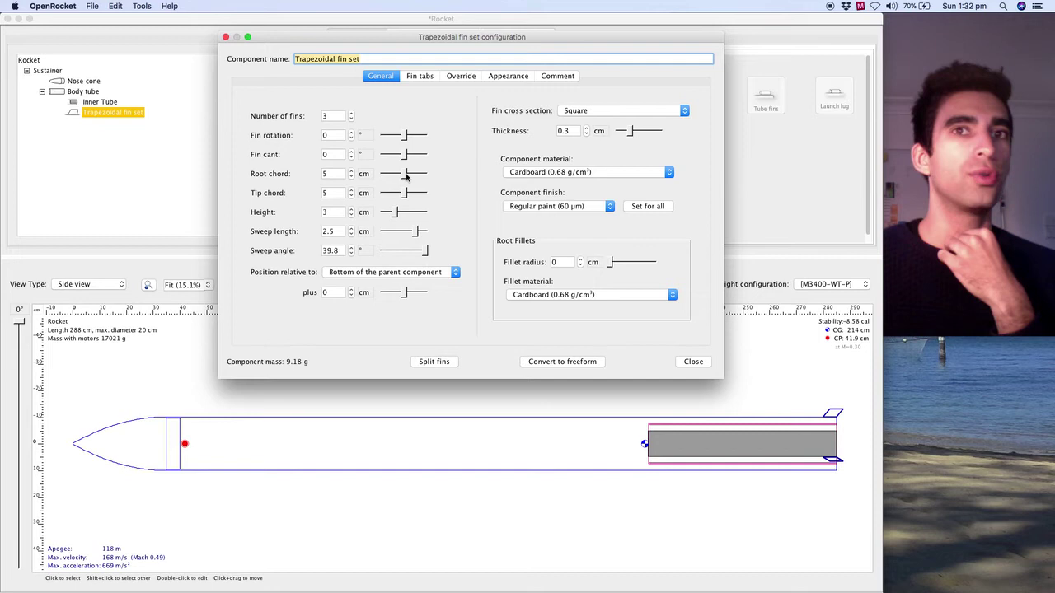
{"action": "left_click_drag", "start_coordinate": [406, 177], "coordinate": [442, 176]}
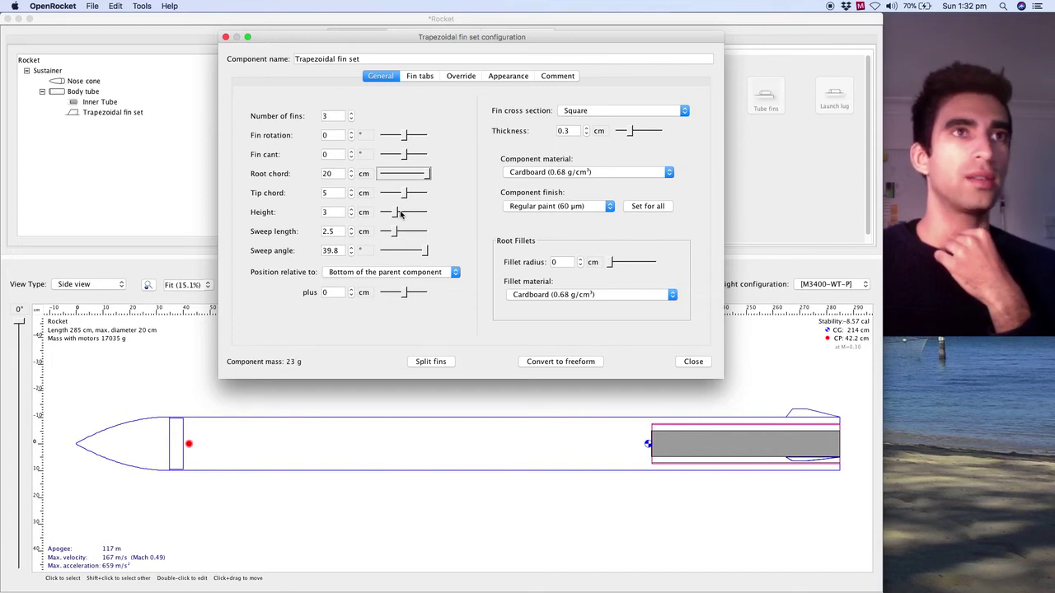
{"action": "left_click_drag", "start_coordinate": [403, 213], "coordinate": [451, 197]}
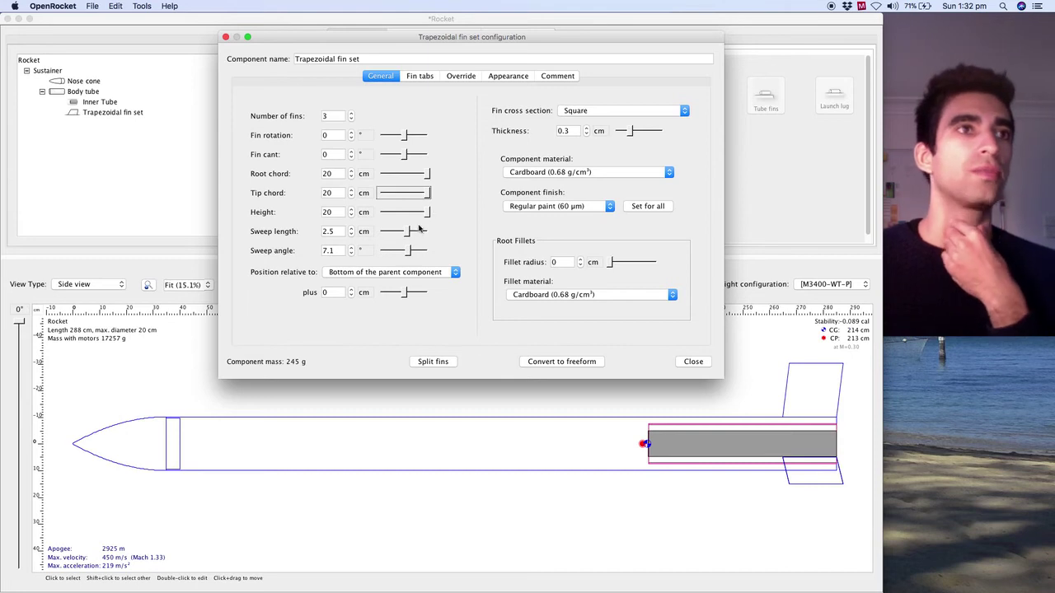
Step: Set the fins to 22 cm sweep length, 13 cm tip chord and a 64 cm position offset
{"action": "left_click_drag", "start_coordinate": [407, 233], "coordinate": [428, 234]}
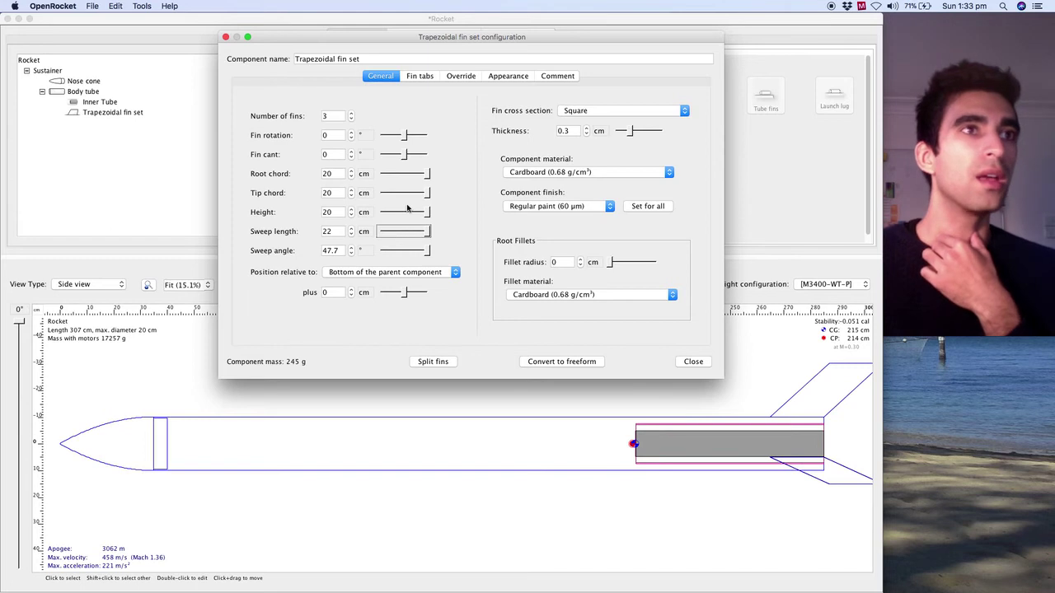
{"action": "left_click_drag", "start_coordinate": [426, 195], "coordinate": [421, 195]}
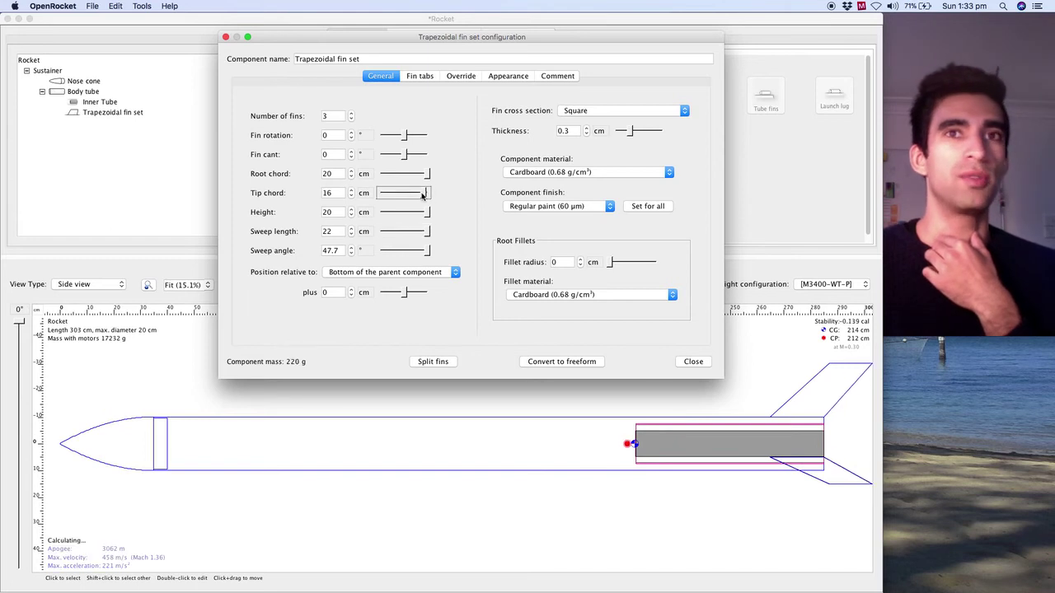
{"action": "left_click_drag", "start_coordinate": [421, 194], "coordinate": [419, 195]}
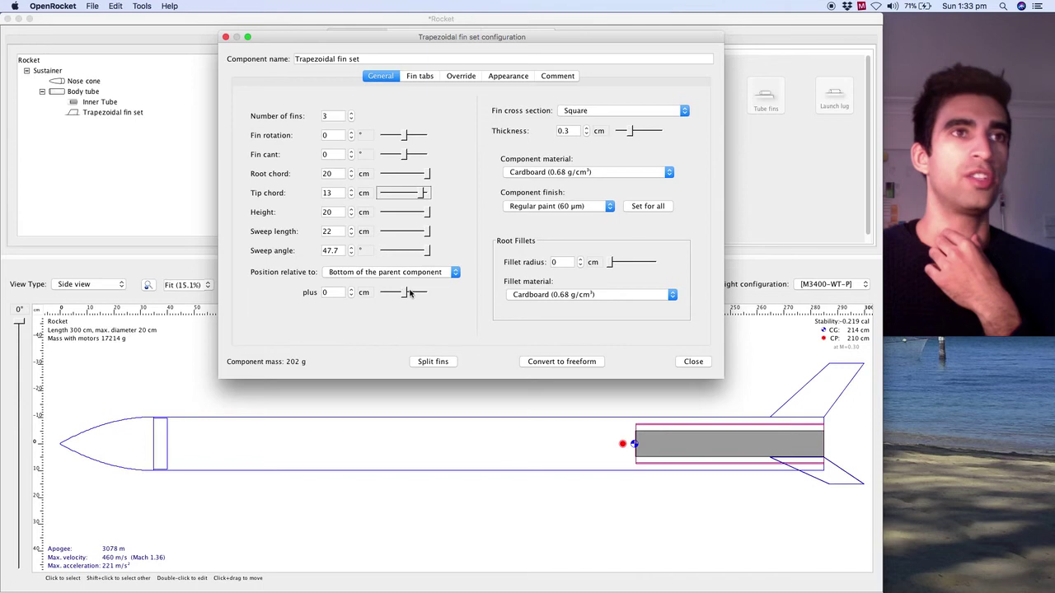
{"action": "left_click_drag", "start_coordinate": [403, 294], "coordinate": [401, 294]}
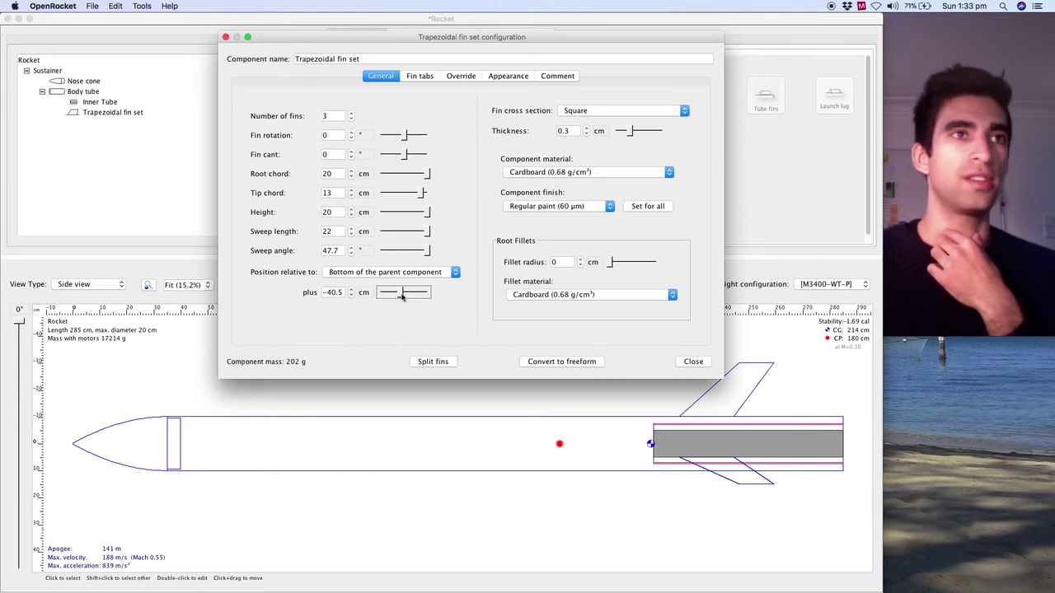
{"action": "left_click_drag", "start_coordinate": [410, 295], "coordinate": [416, 295]}
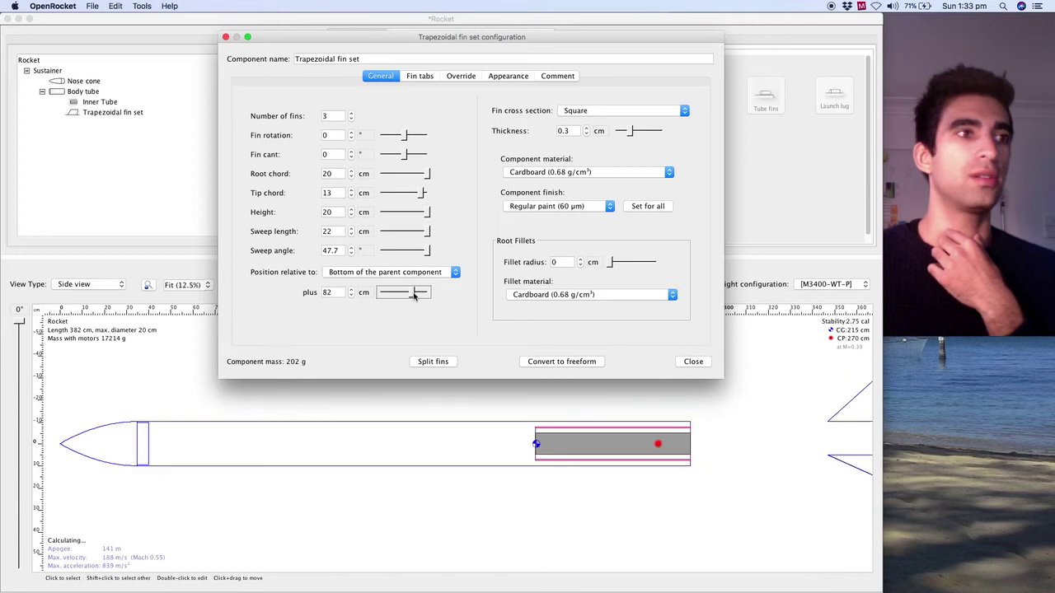
{"action": "left_click", "coordinate": [338, 294]}
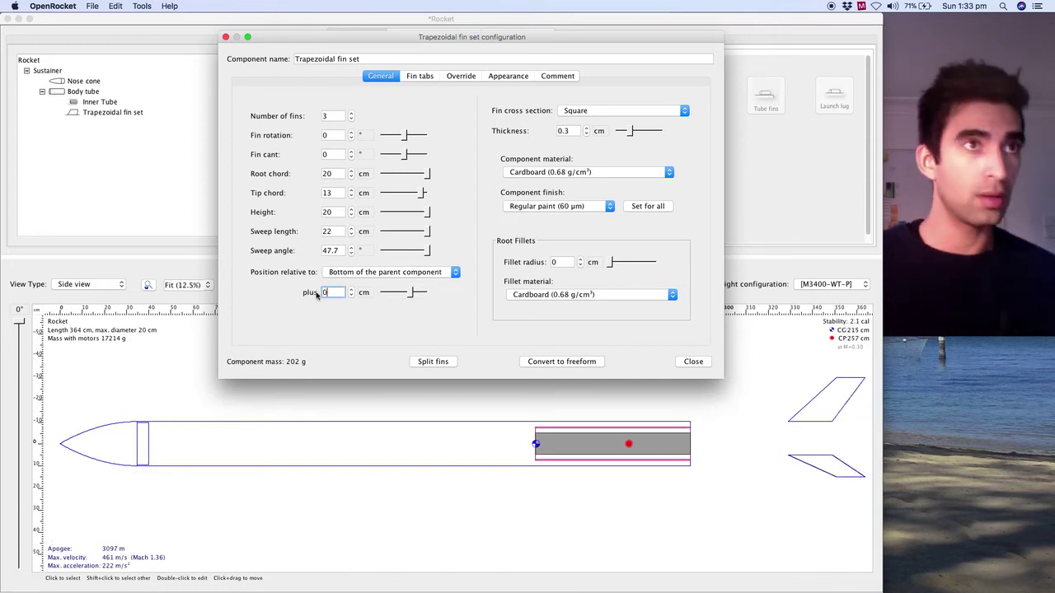
Step: Reset the fin offset to 0 and make them polished (2 µm) carbon fiber with airfoil section
{"action": "left_click", "coordinate": [338, 231]}
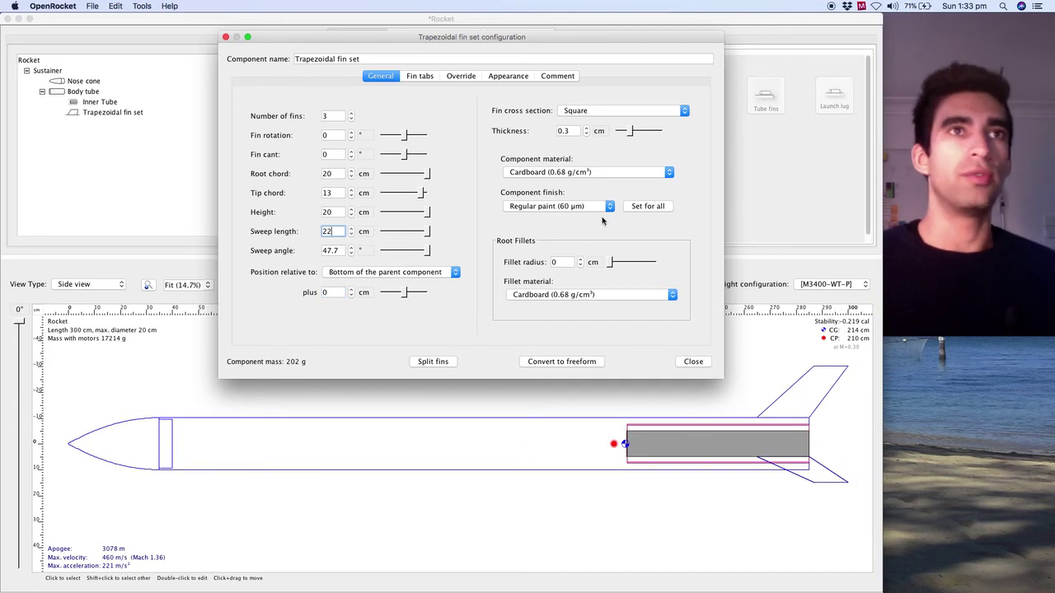
{"action": "left_click", "coordinate": [608, 172]}
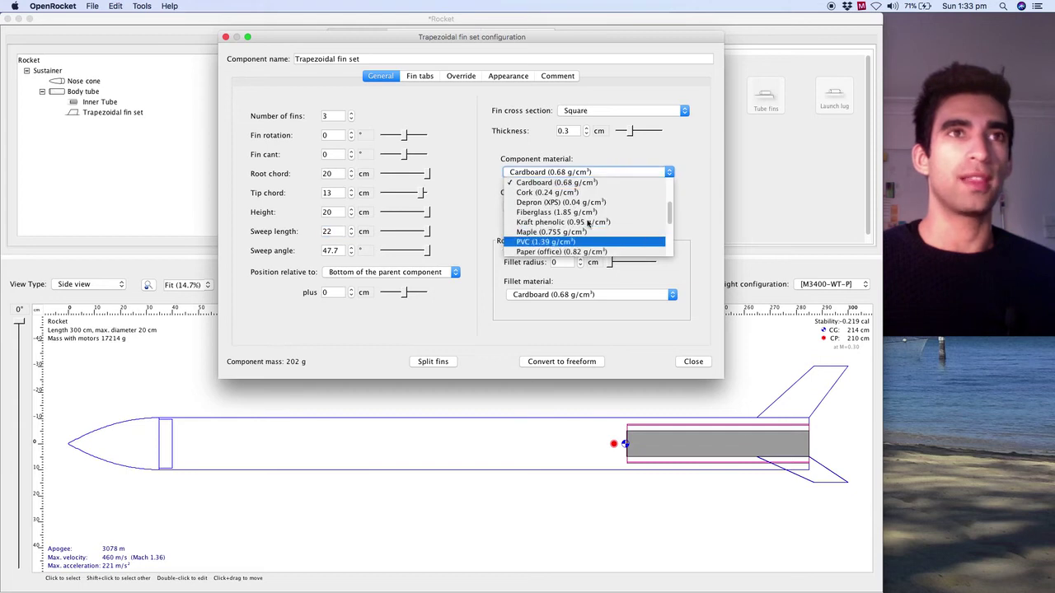
{"action": "scroll", "coordinate": [581, 227], "scroll_direction": "up", "scroll_amount": 3}
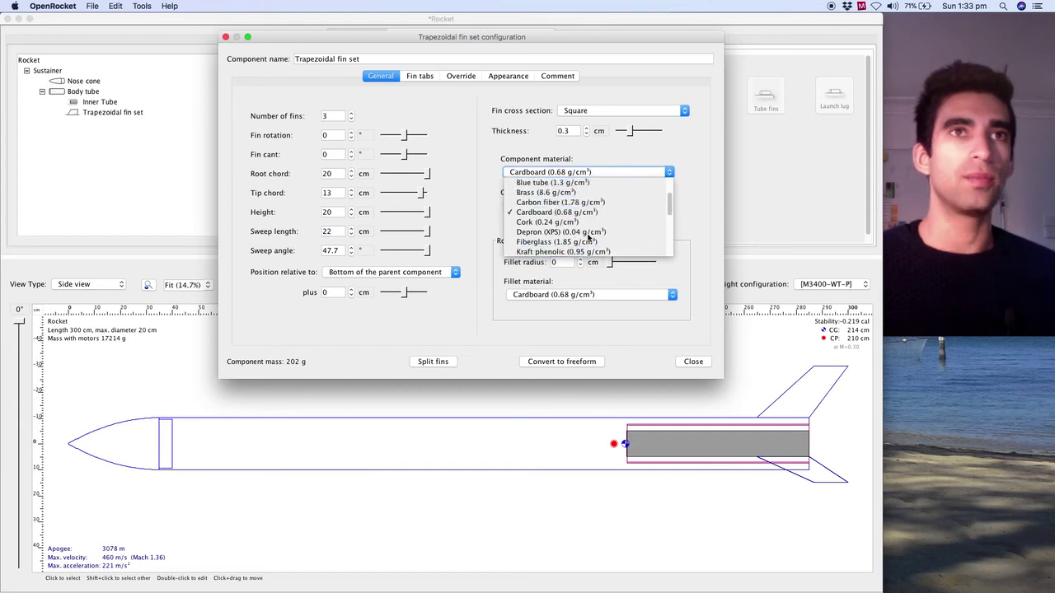
{"action": "left_click", "coordinate": [566, 211]}
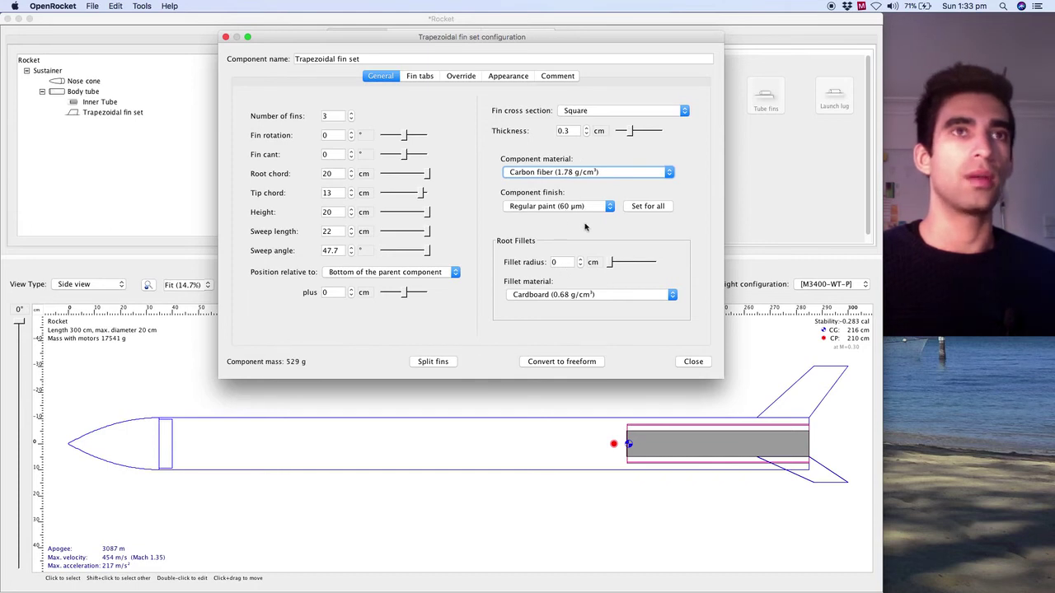
{"action": "left_click", "coordinate": [599, 209]}
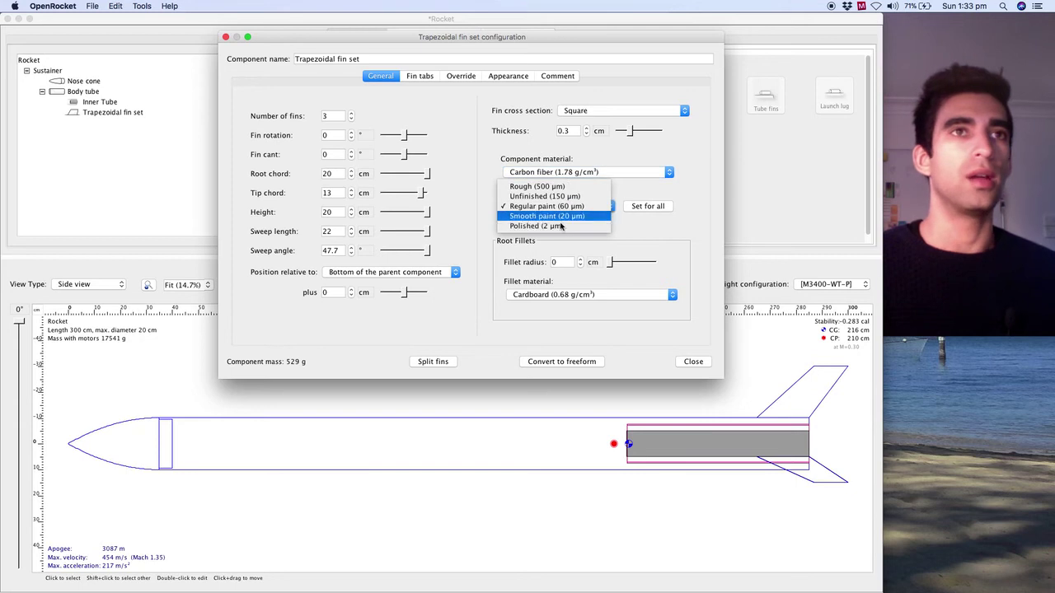
{"action": "left_click", "coordinate": [560, 226]}
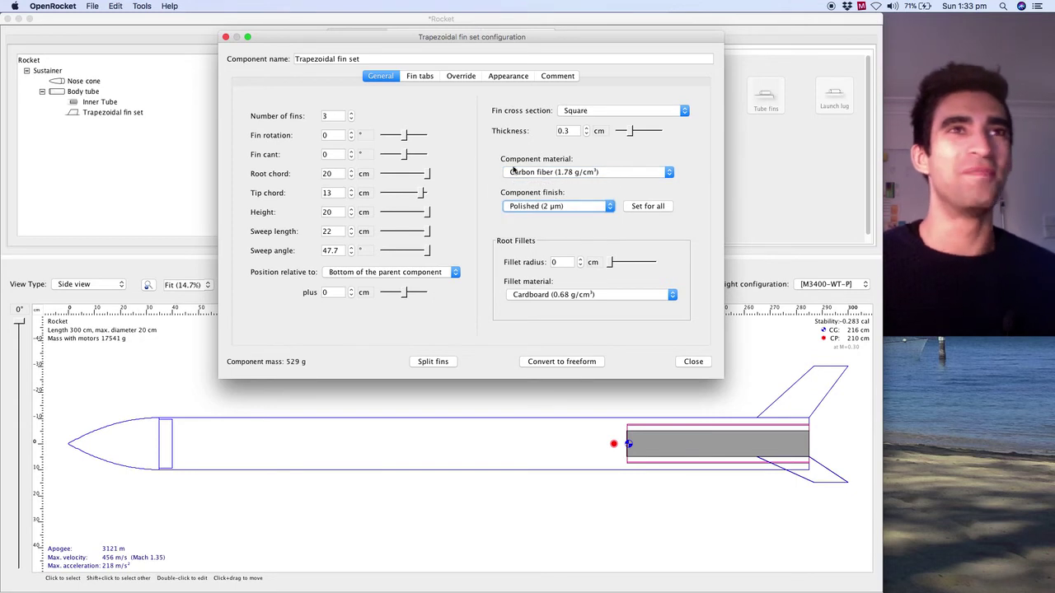
{"action": "left_click", "coordinate": [579, 116]}
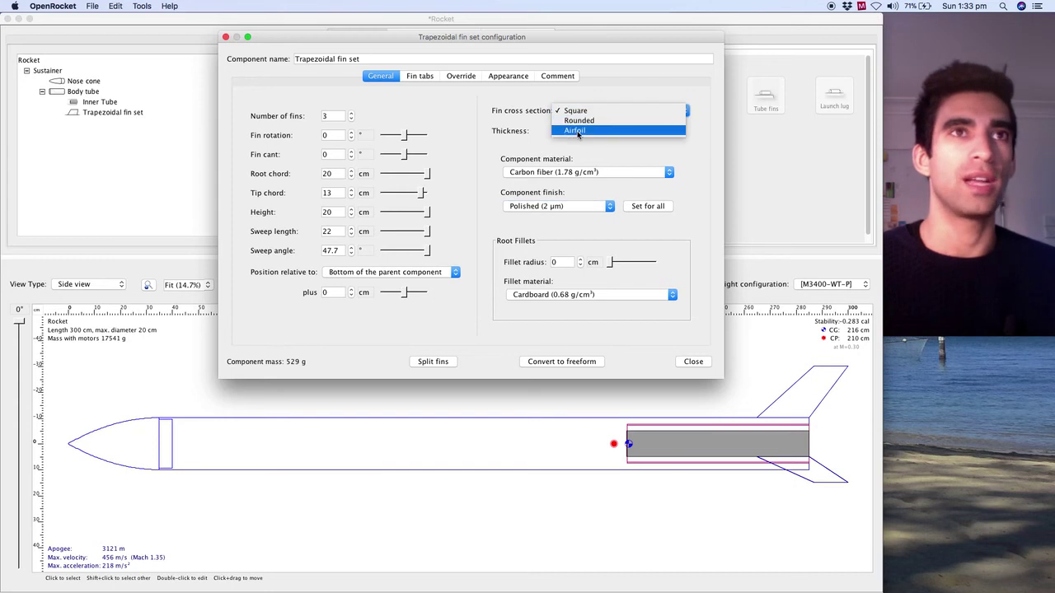
{"action": "left_click", "coordinate": [576, 131]}
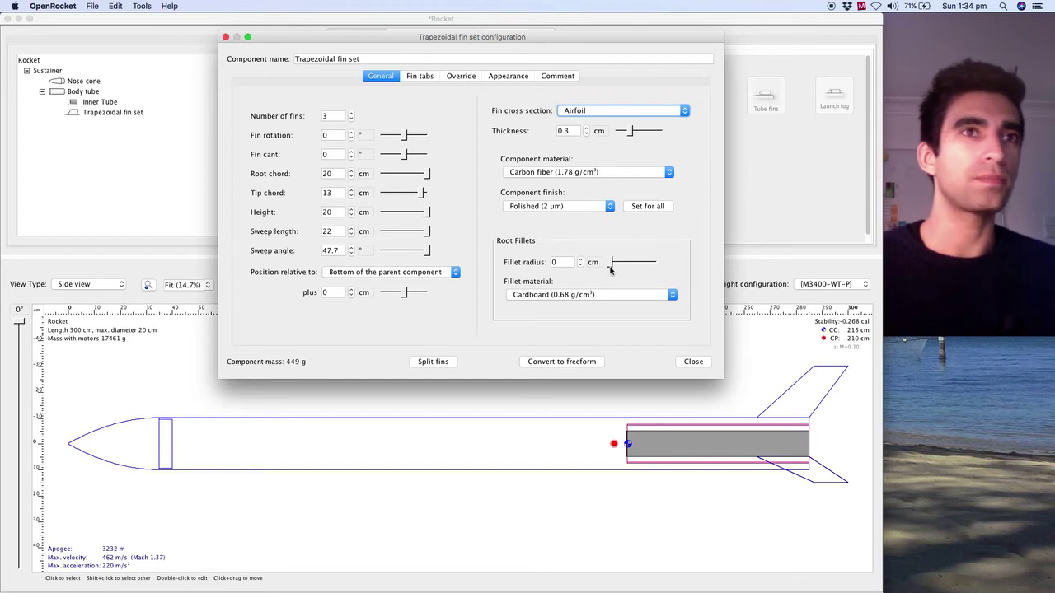
Step: Set the fin tab height to 2 cm on the Fin tabs page, checking the Override options
{"action": "left_click", "coordinate": [409, 78]}
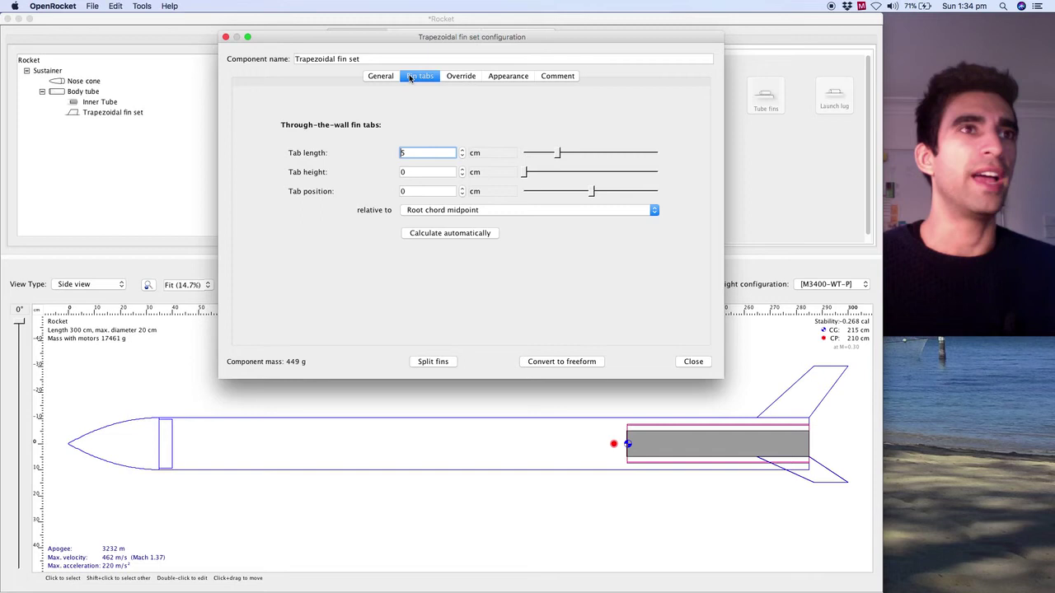
{"action": "left_click", "coordinate": [461, 169]}
{"action": "type", "text": "2"}
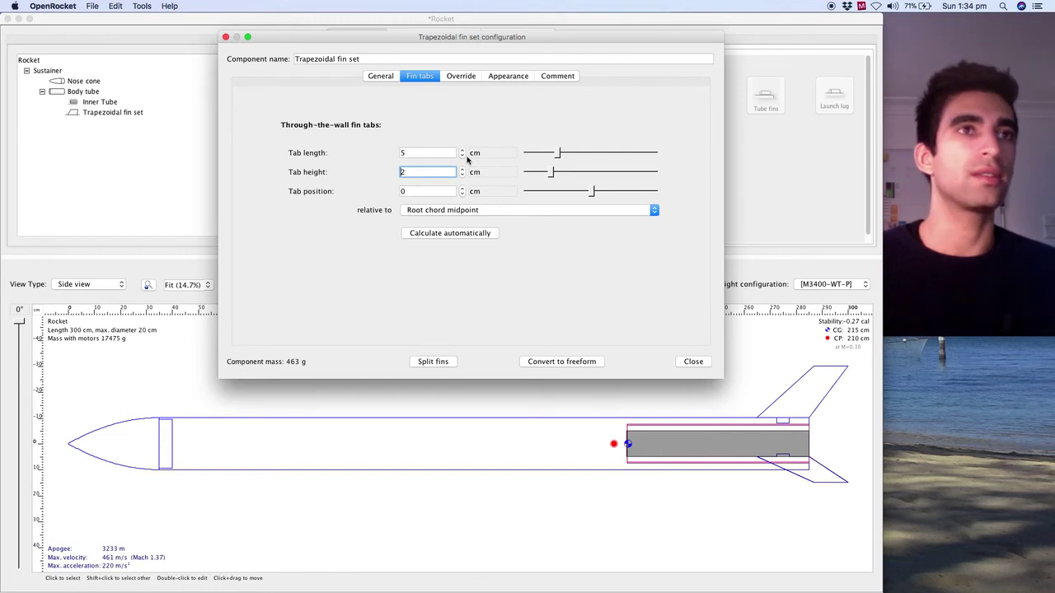
{"action": "left_click", "coordinate": [474, 79]}
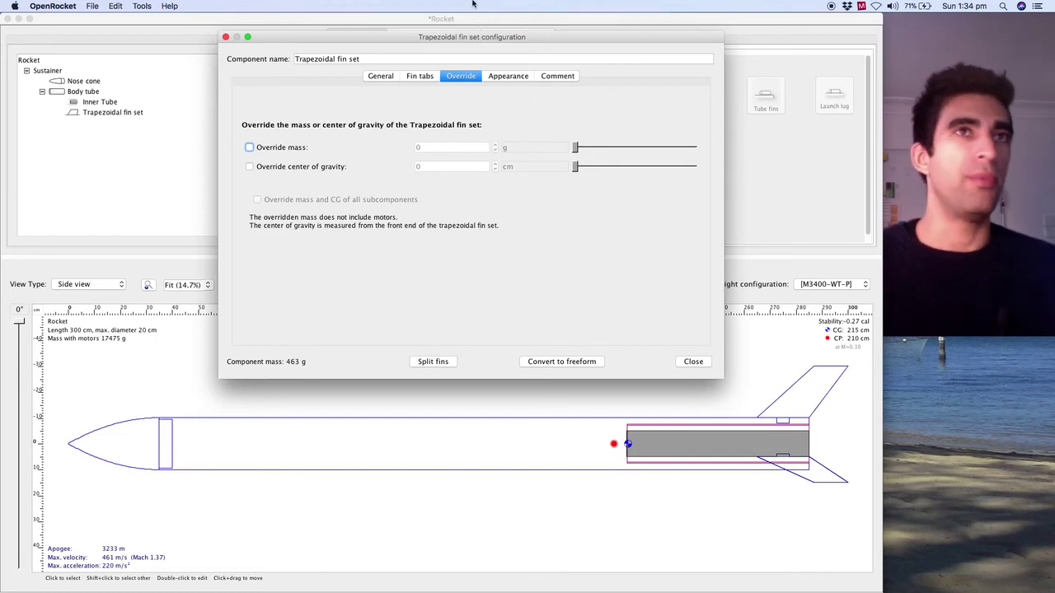
{"action": "left_click", "coordinate": [381, 76]}
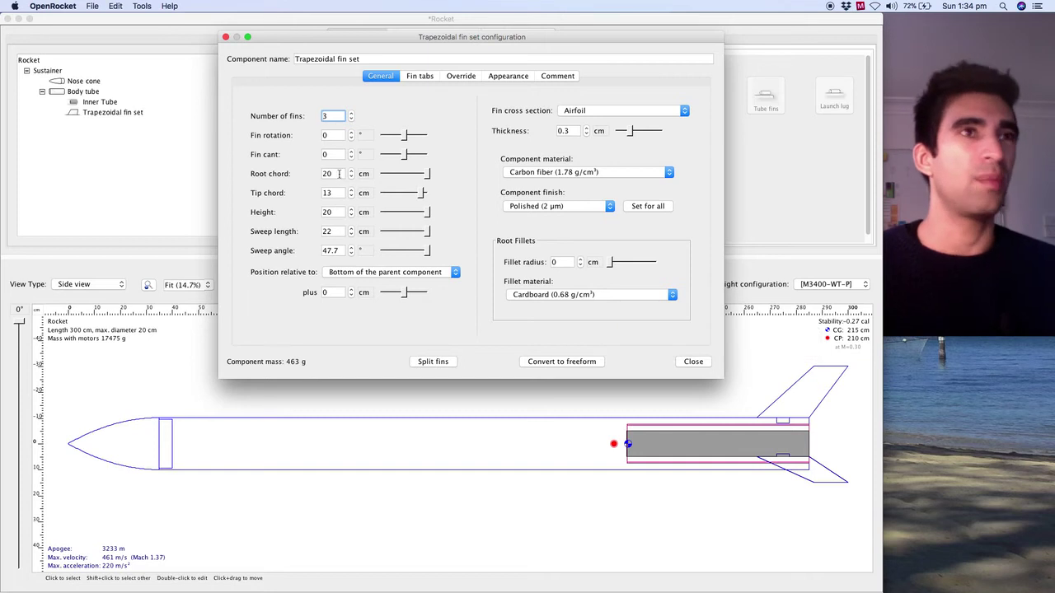
Step: Raise the fins' root chord to 30 cm with the spinner
{"action": "left_click", "coordinate": [339, 174]}
{"action": "left_click", "coordinate": [353, 172]}
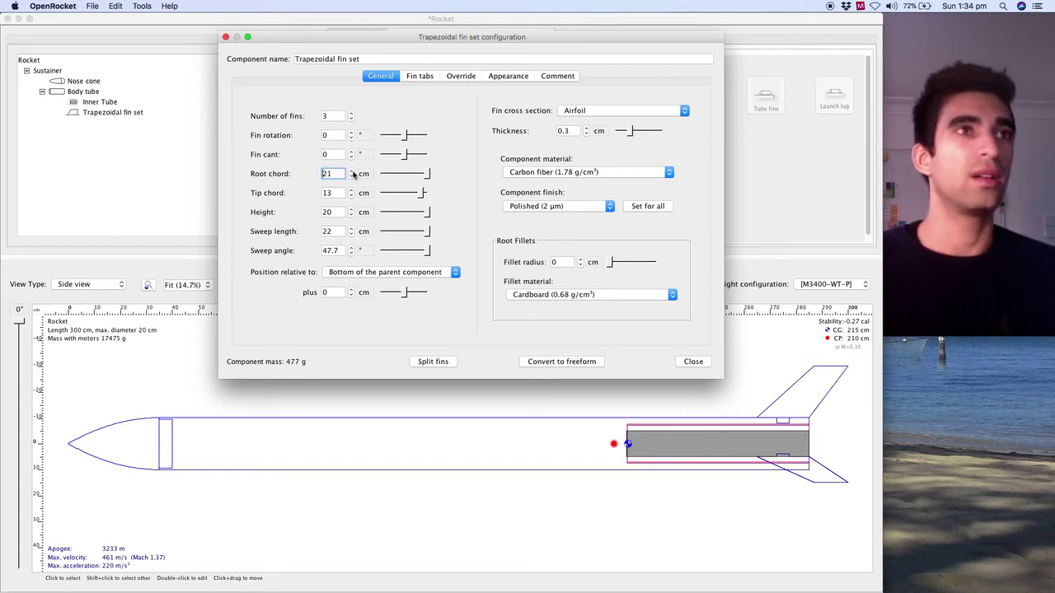
{"action": "left_click", "coordinate": [352, 171]}
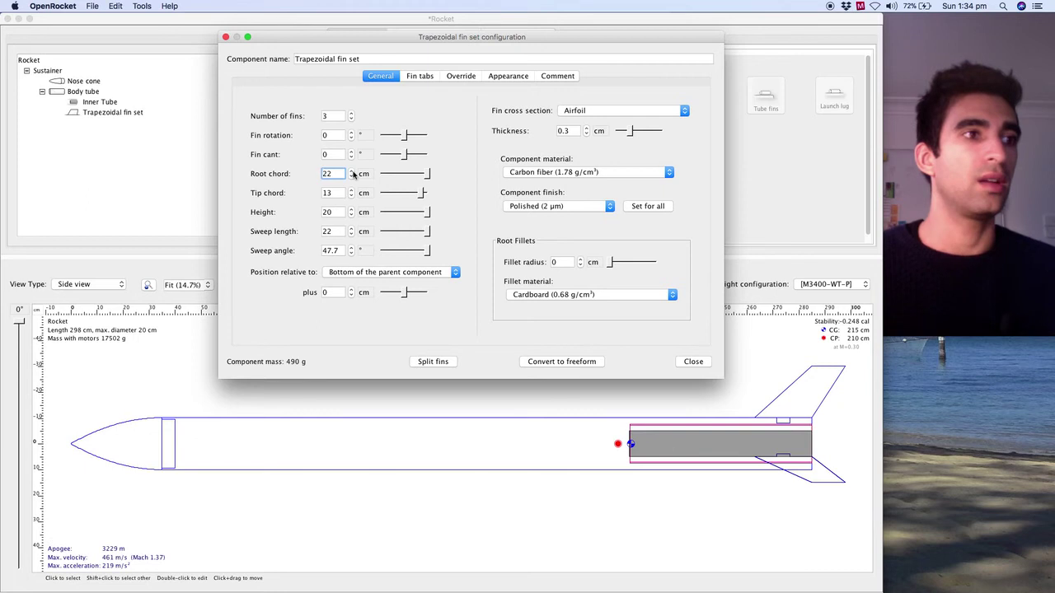
{"action": "left_click", "coordinate": [353, 171]}
{"action": "left_click", "coordinate": [353, 172]}
{"action": "left_click", "coordinate": [353, 171]}
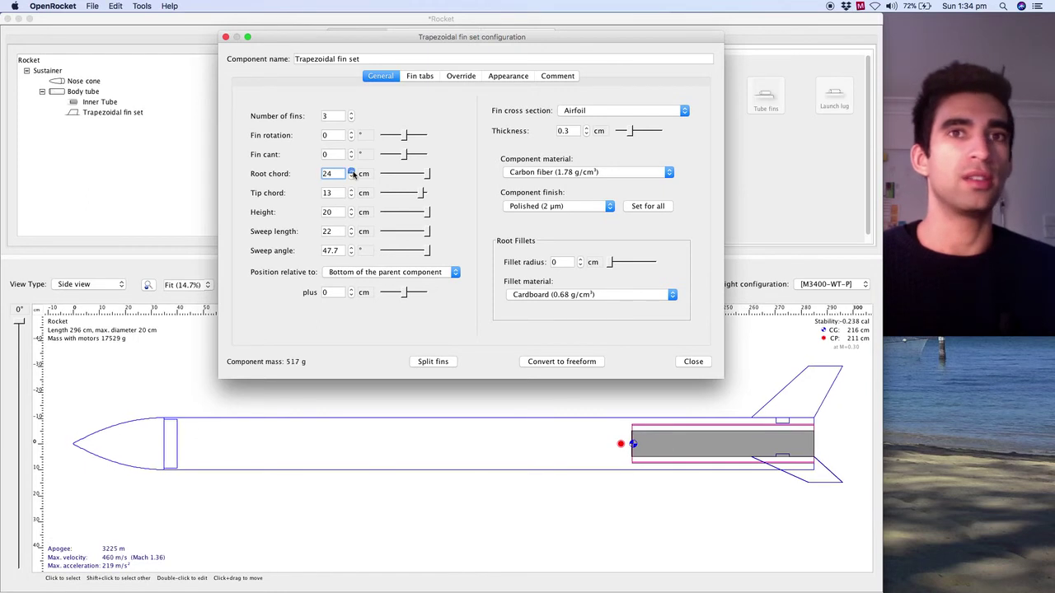
{"action": "left_click", "coordinate": [352, 171]}
{"action": "left_click", "coordinate": [353, 171]}
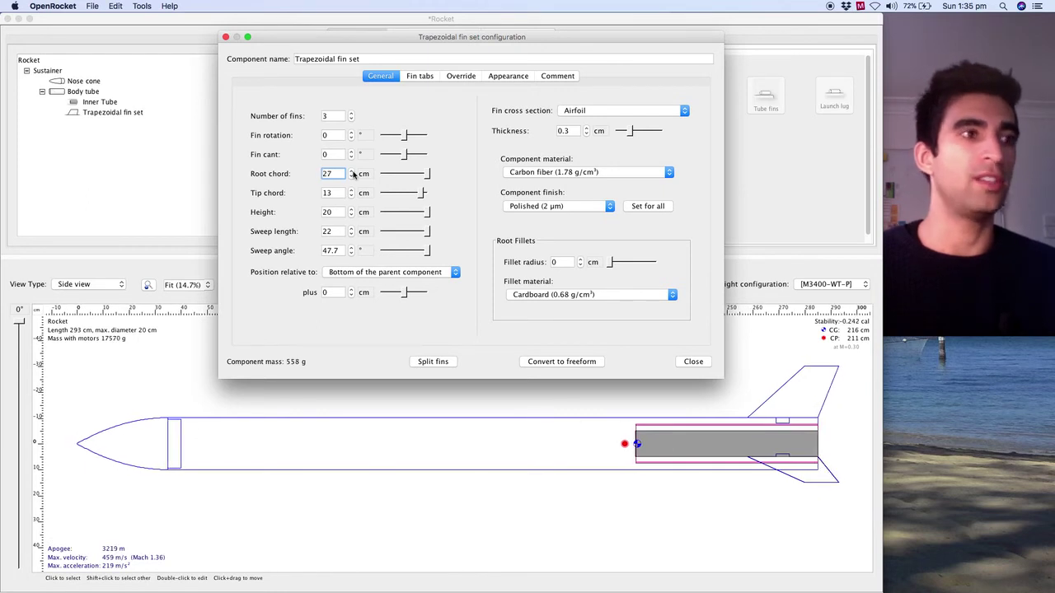
{"action": "left_click", "coordinate": [353, 172]}
{"action": "left_click", "coordinate": [352, 171]}
{"action": "left_click", "coordinate": [352, 171]}
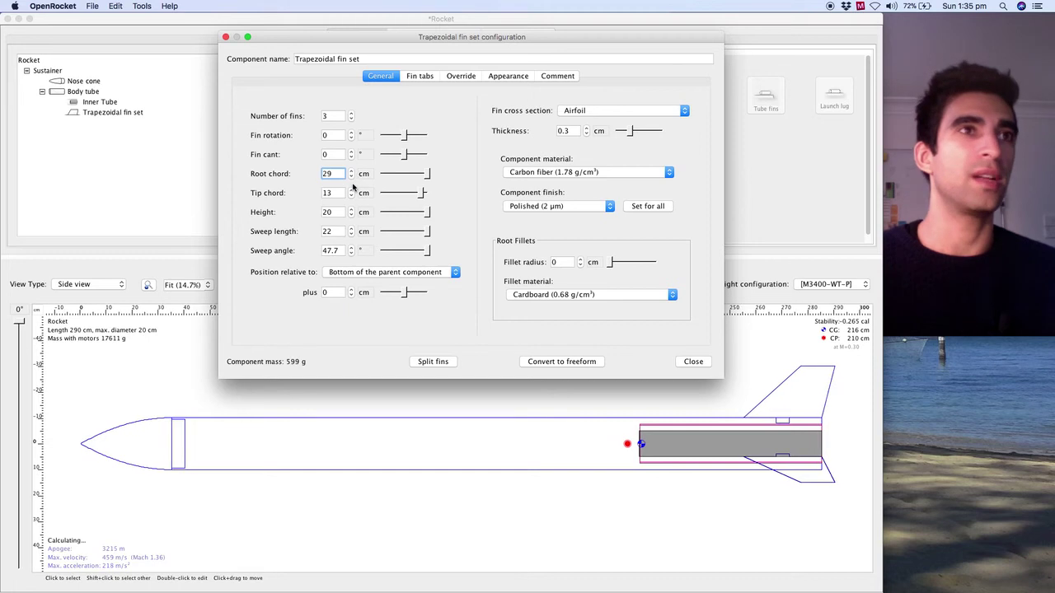
Step: Lengthen the fins' tip chord to 26 cm
{"action": "left_click", "coordinate": [352, 191]}
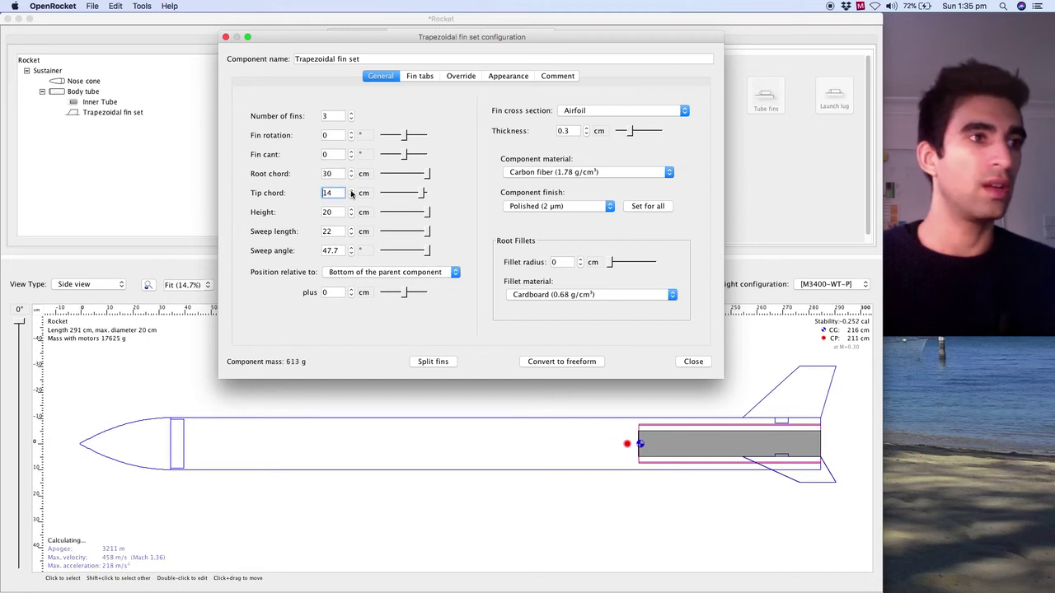
{"action": "left_click", "coordinate": [352, 190]}
{"action": "left_click", "coordinate": [352, 190]}
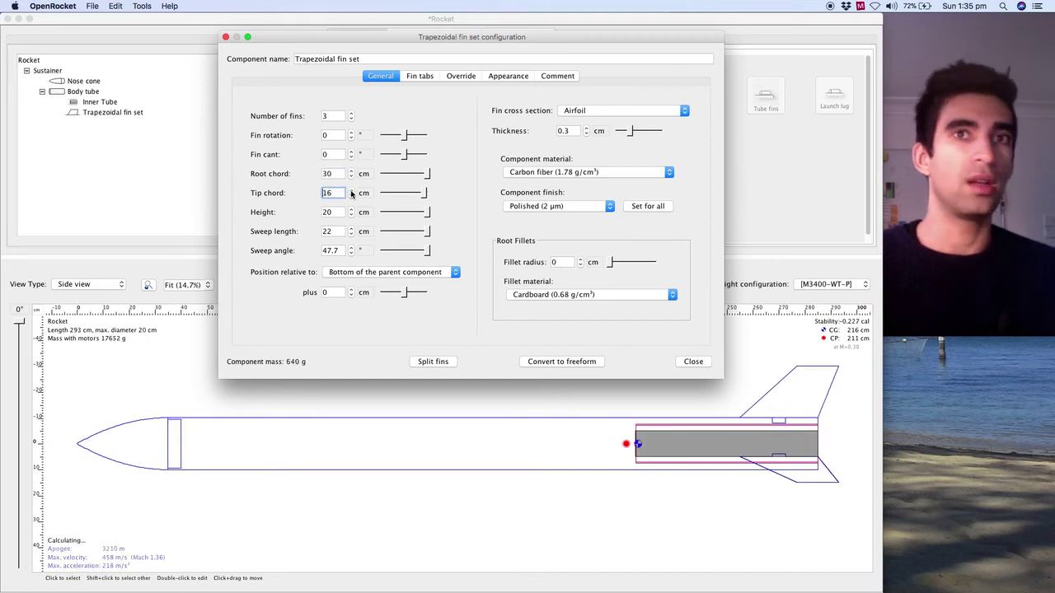
{"action": "left_click", "coordinate": [352, 190]}
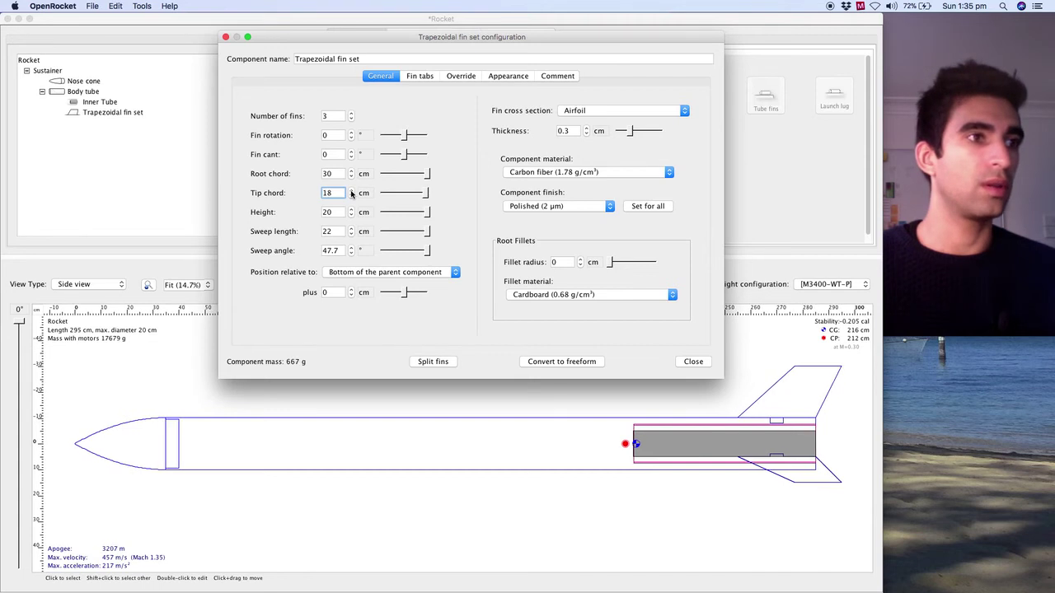
{"action": "left_click", "coordinate": [352, 191]}
{"action": "left_click", "coordinate": [352, 191]}
{"action": "left_click", "coordinate": [352, 191]}
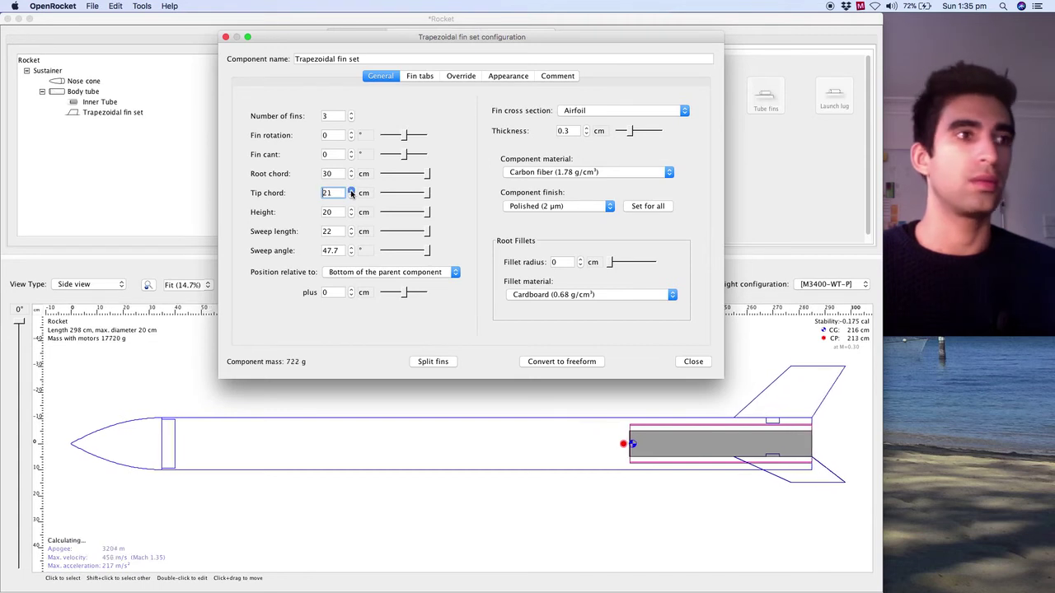
{"action": "left_click", "coordinate": [352, 190]}
{"action": "left_click", "coordinate": [352, 190]}
{"action": "left_click", "coordinate": [352, 190]}
{"action": "left_click", "coordinate": [352, 192]}
{"action": "left_click", "coordinate": [352, 191]}
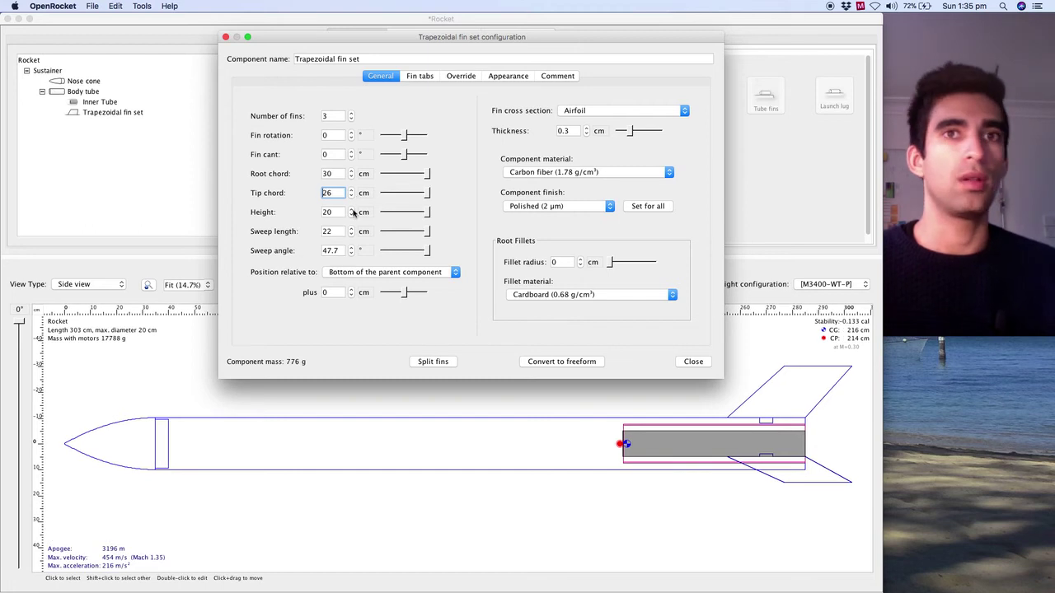
Step: Increase the fin height to 27 cm
{"action": "left_click", "coordinate": [352, 210]}
{"action": "left_click", "coordinate": [352, 210]}
{"action": "left_click", "coordinate": [352, 210]}
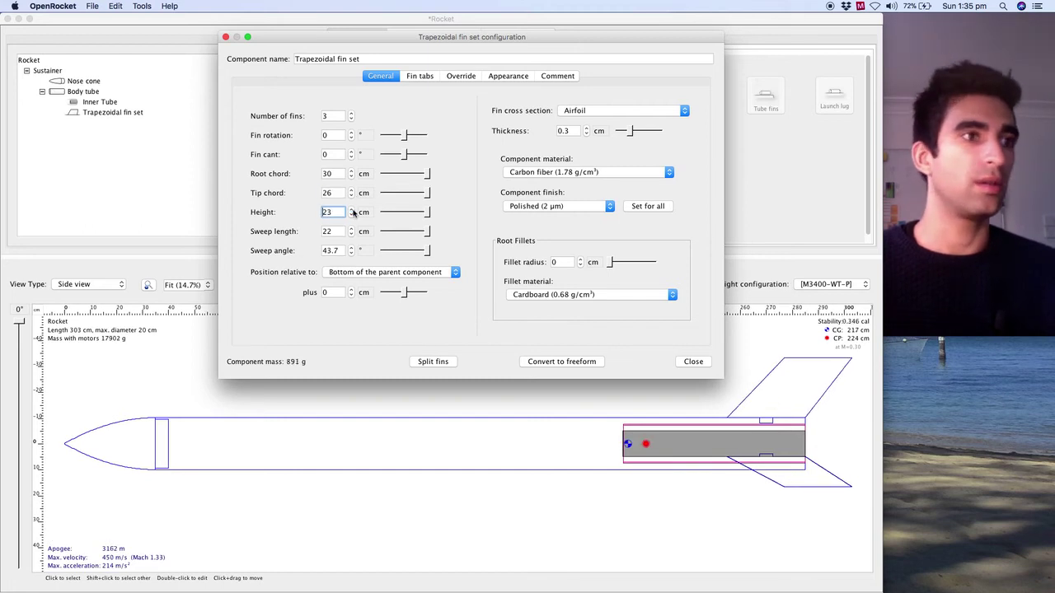
{"action": "left_click", "coordinate": [352, 210]}
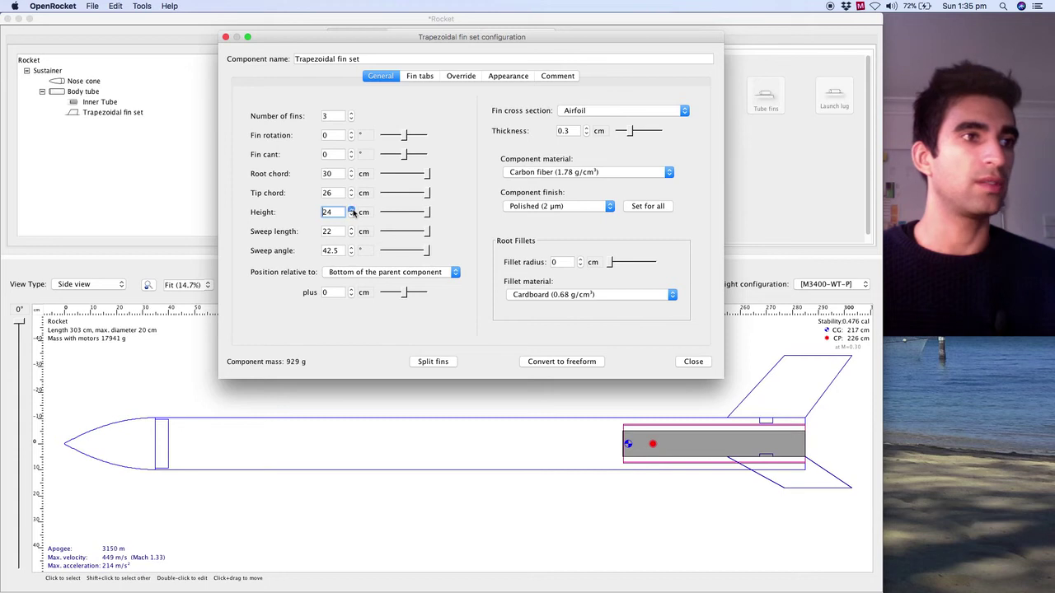
{"action": "left_click", "coordinate": [352, 210]}
{"action": "left_click", "coordinate": [352, 210]}
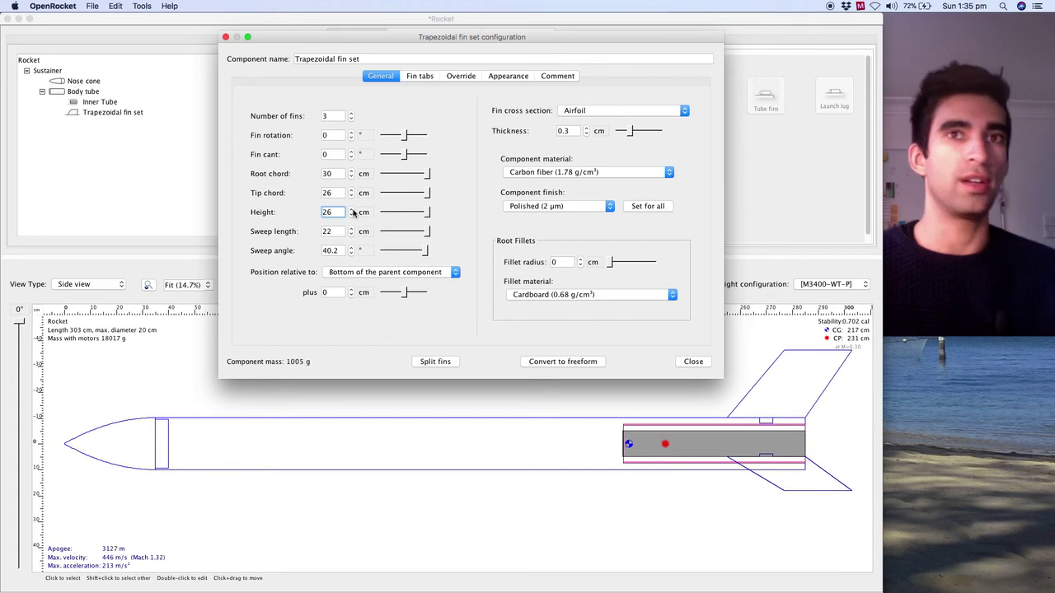
{"action": "left_click", "coordinate": [352, 210]}
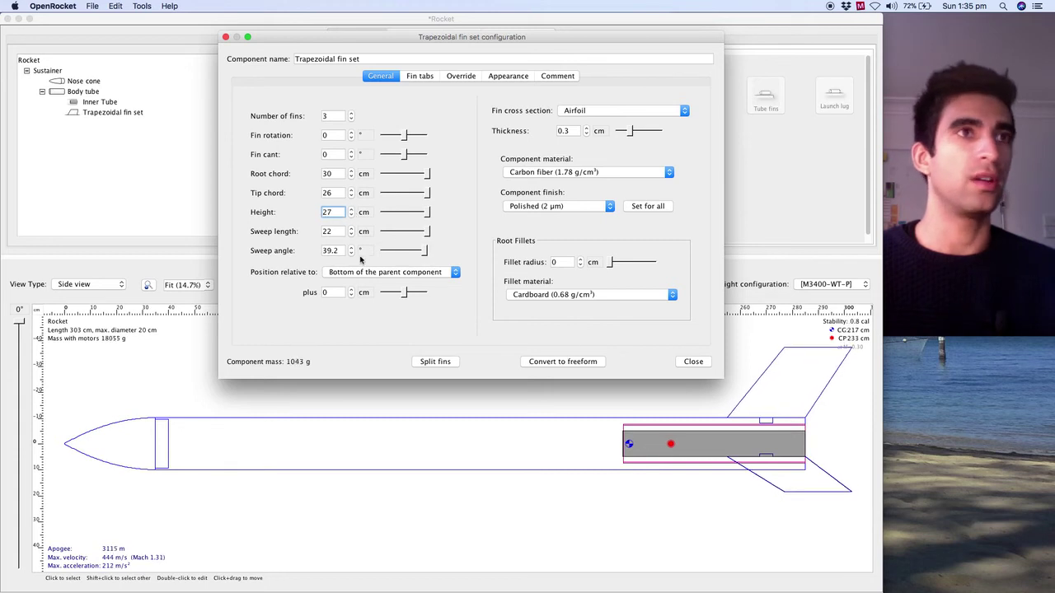
Step: Reduce the tip chord back down to 18 cm
{"action": "left_click", "coordinate": [352, 196]}
{"action": "left_click", "coordinate": [352, 197]}
{"action": "left_click", "coordinate": [352, 196]}
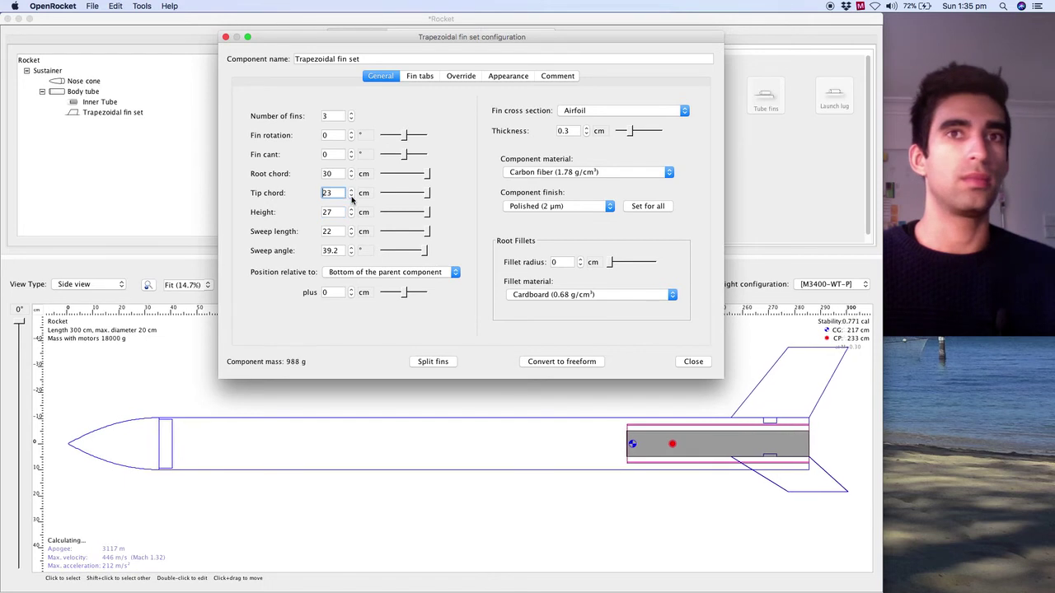
{"action": "left_click", "coordinate": [352, 197]}
{"action": "left_click", "coordinate": [352, 196]}
{"action": "left_click", "coordinate": [352, 196]}
{"action": "left_click", "coordinate": [352, 197]}
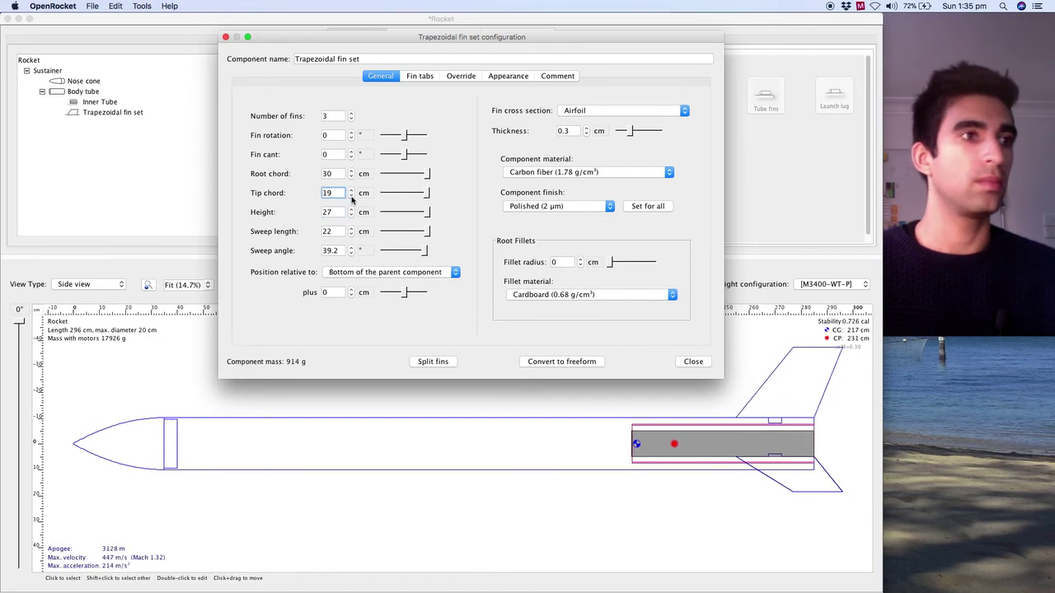
{"action": "left_click", "coordinate": [352, 197]}
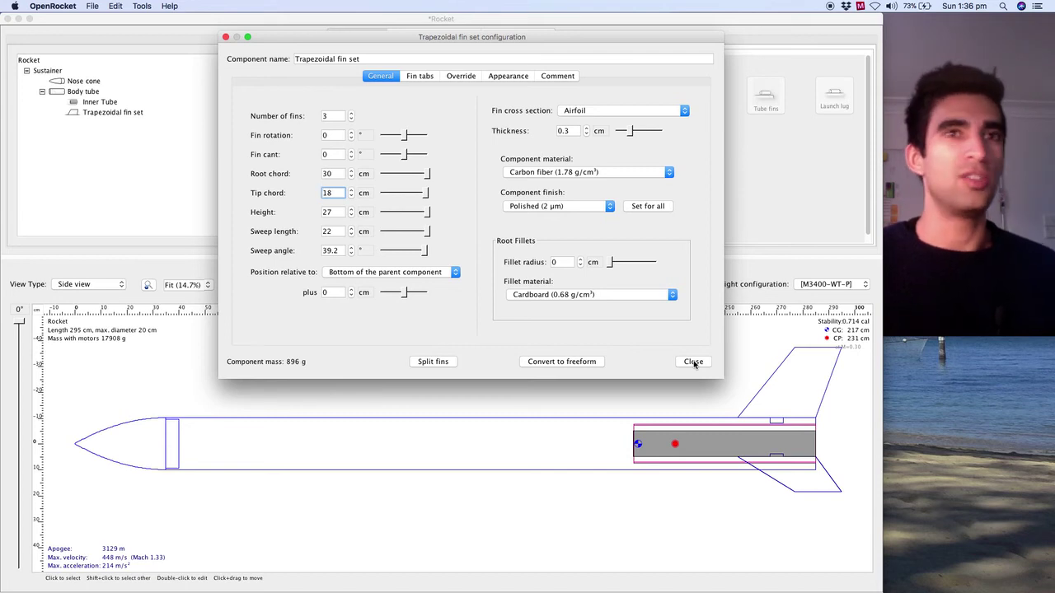
Step: Close the fin set dialog and add a mass component under the nose cone
{"action": "left_click", "coordinate": [695, 364]}
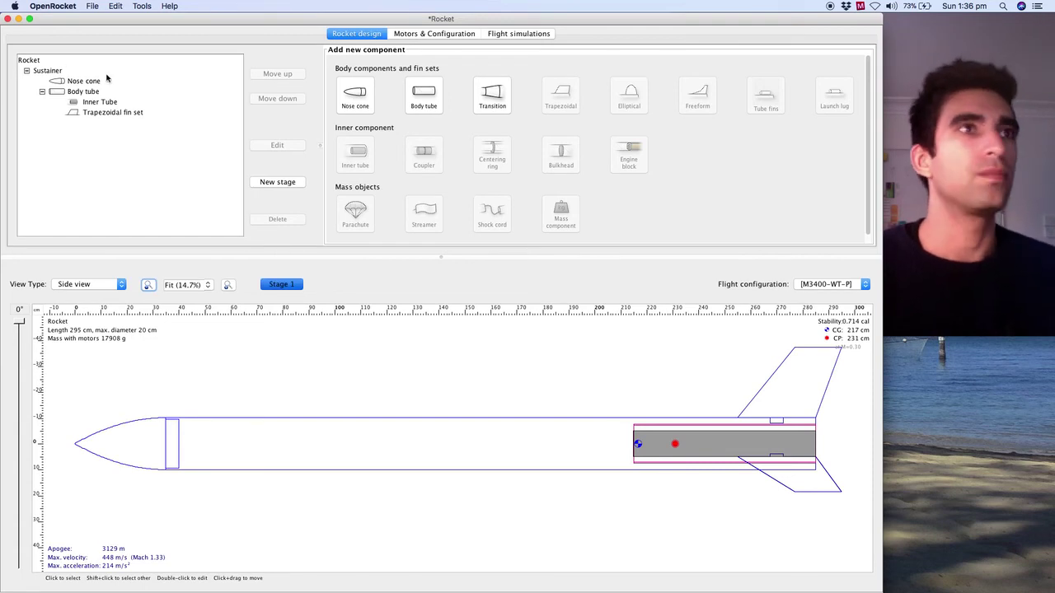
{"action": "left_click", "coordinate": [131, 442]}
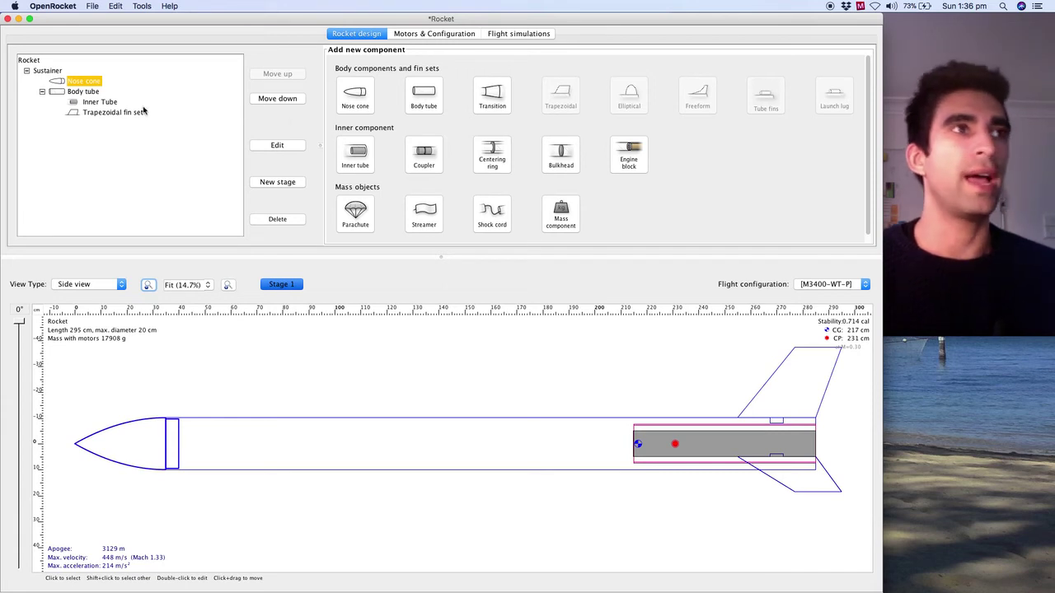
{"action": "scroll", "coordinate": [748, 198], "scroll_direction": "down", "scroll_amount": 1}
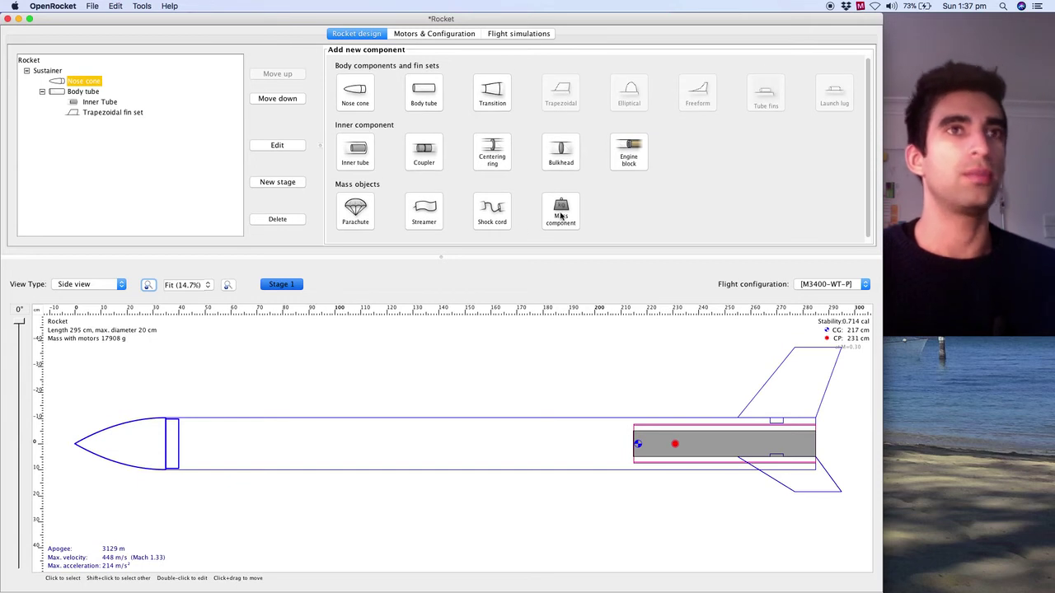
{"action": "left_click", "coordinate": [561, 214]}
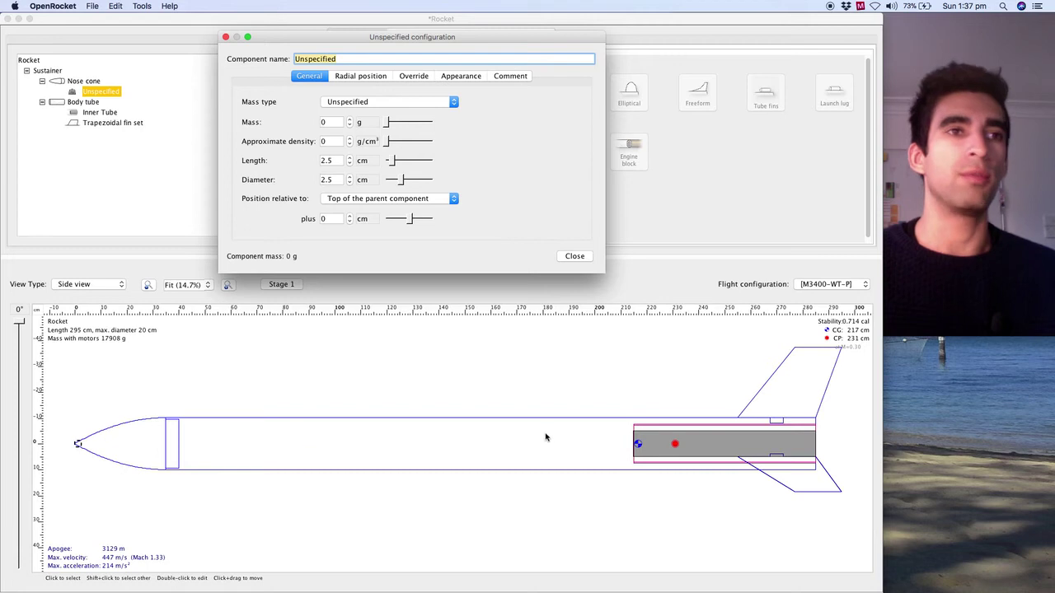
Step: Give the mass component 4000 g, positioned at the nose cone's bottom with 0 offset
{"action": "left_click", "coordinate": [316, 123]}
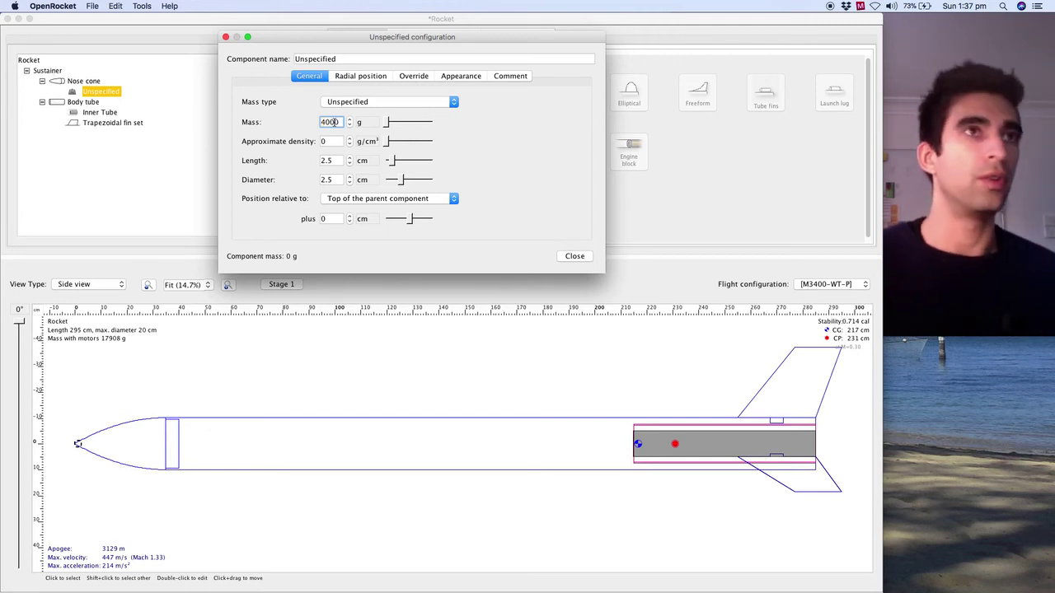
{"action": "left_click", "coordinate": [337, 143]}
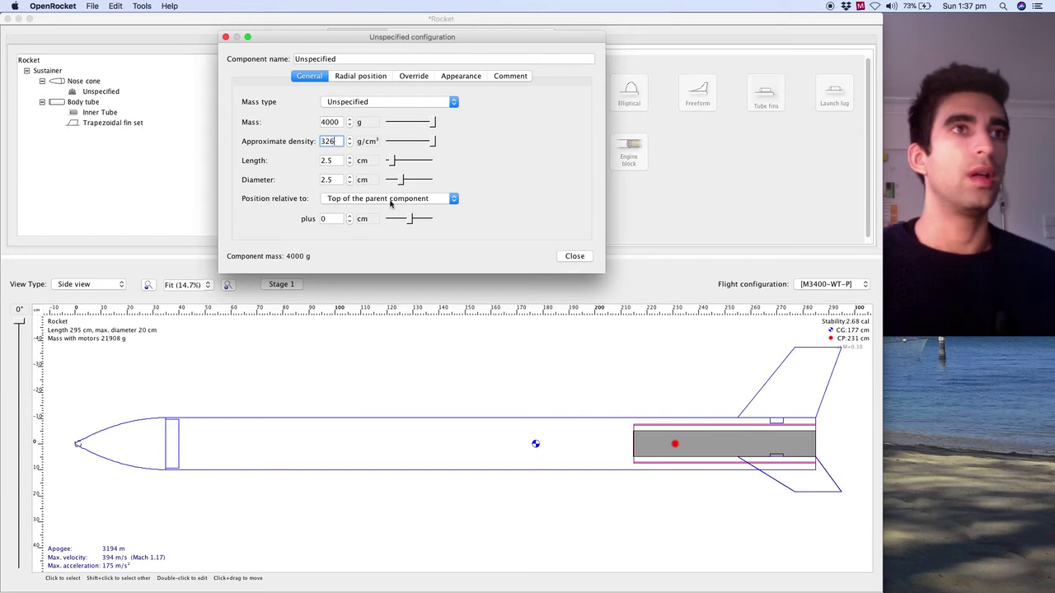
{"action": "left_click", "coordinate": [349, 221]}
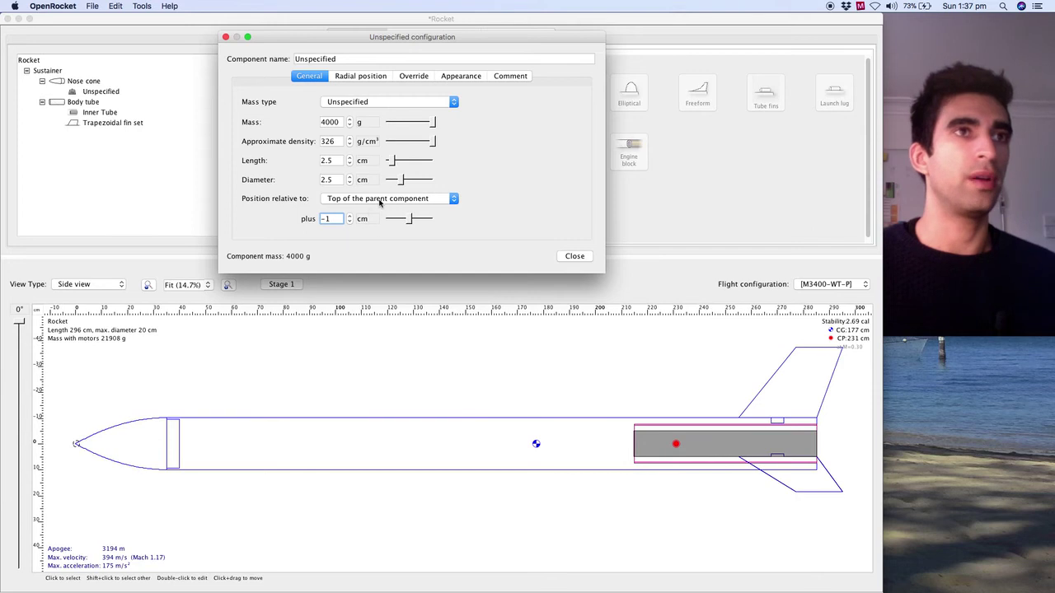
{"action": "left_click", "coordinate": [380, 202]}
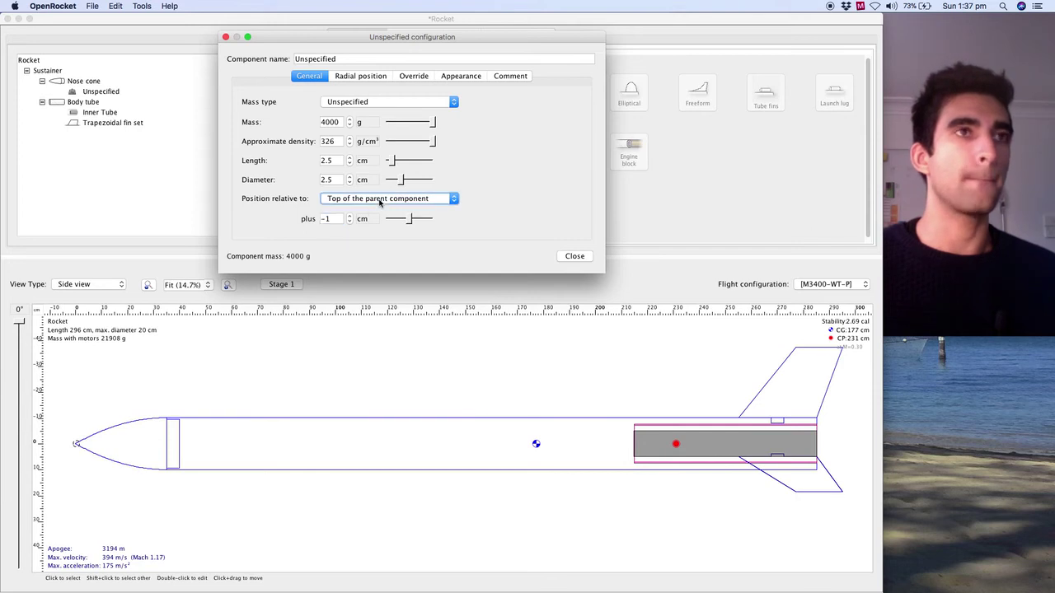
{"action": "left_click", "coordinate": [380, 202]}
{"action": "left_click", "coordinate": [351, 215]}
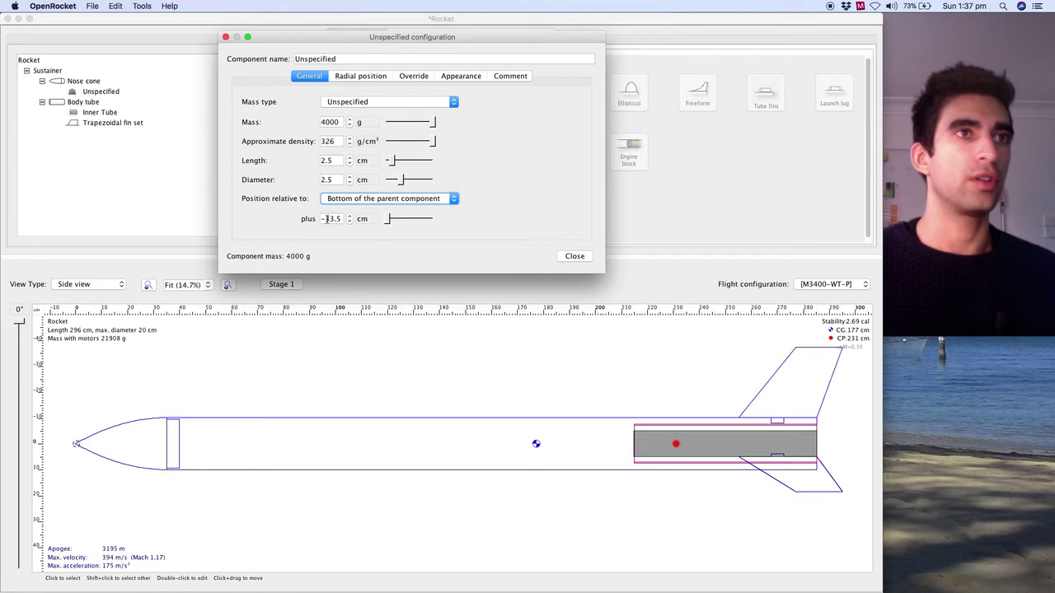
{"action": "left_click", "coordinate": [326, 219]}
{"action": "type", "text": "8"}
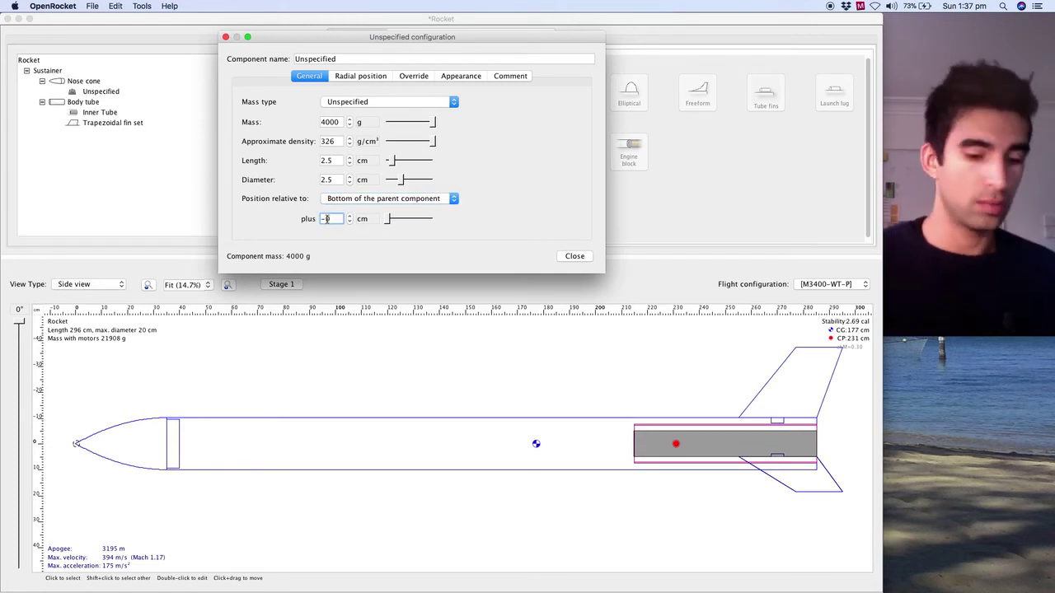
{"action": "key", "text": "Return"}
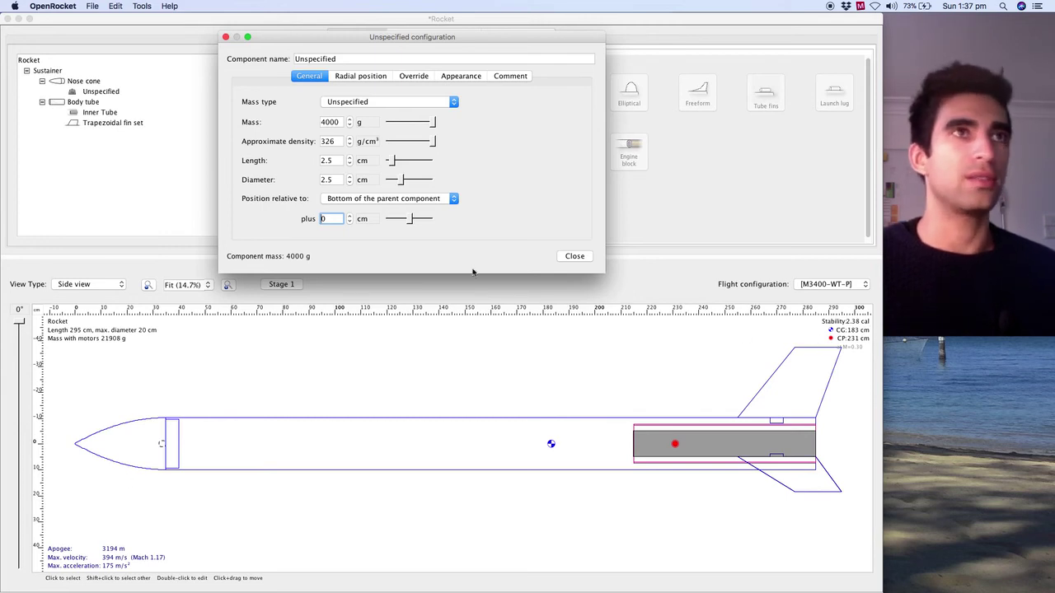
{"action": "left_click", "coordinate": [565, 258]}
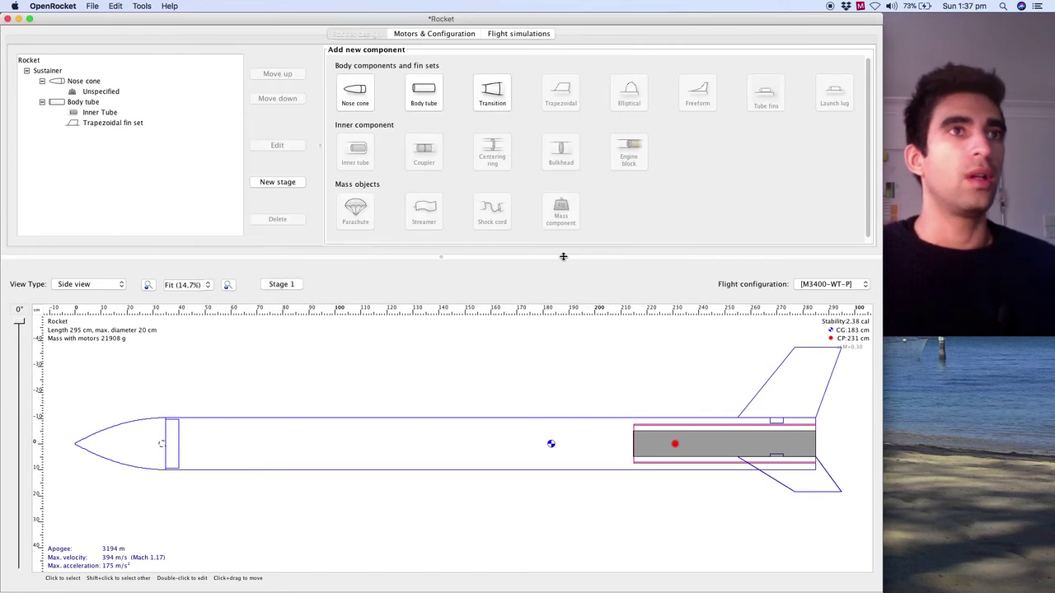
Step: Add a centering ring to the body tube, delete it, and reselect the body tube
{"action": "left_click", "coordinate": [250, 442]}
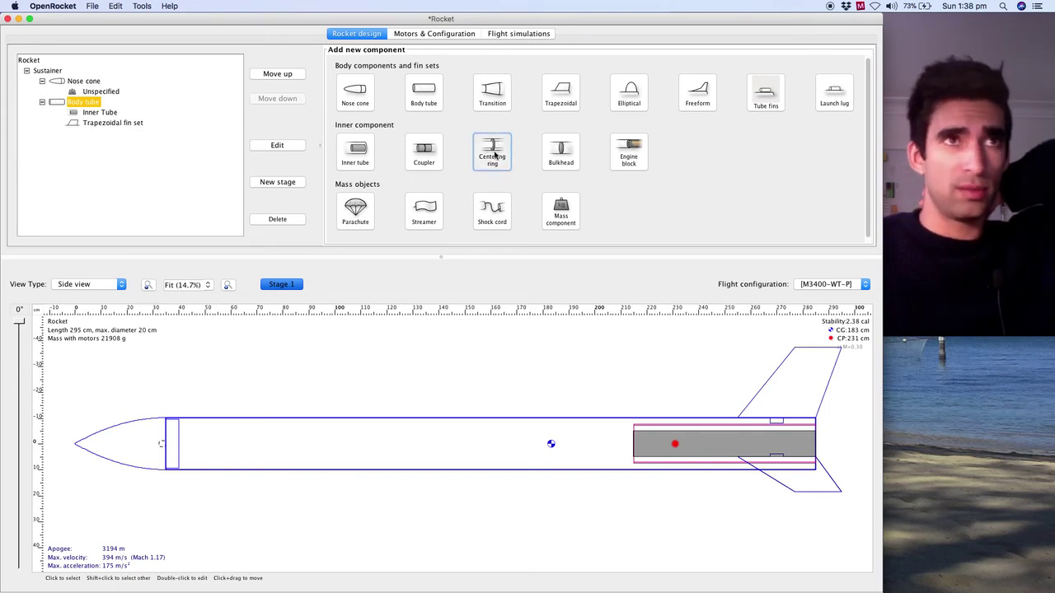
{"action": "left_click", "coordinate": [495, 154]}
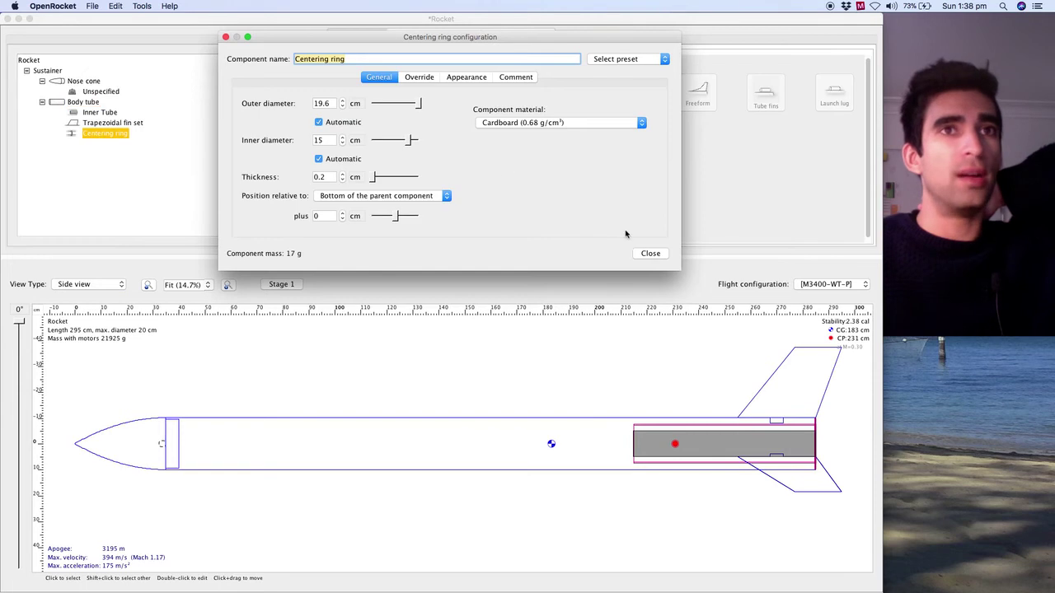
{"action": "key", "text": "Escape"}
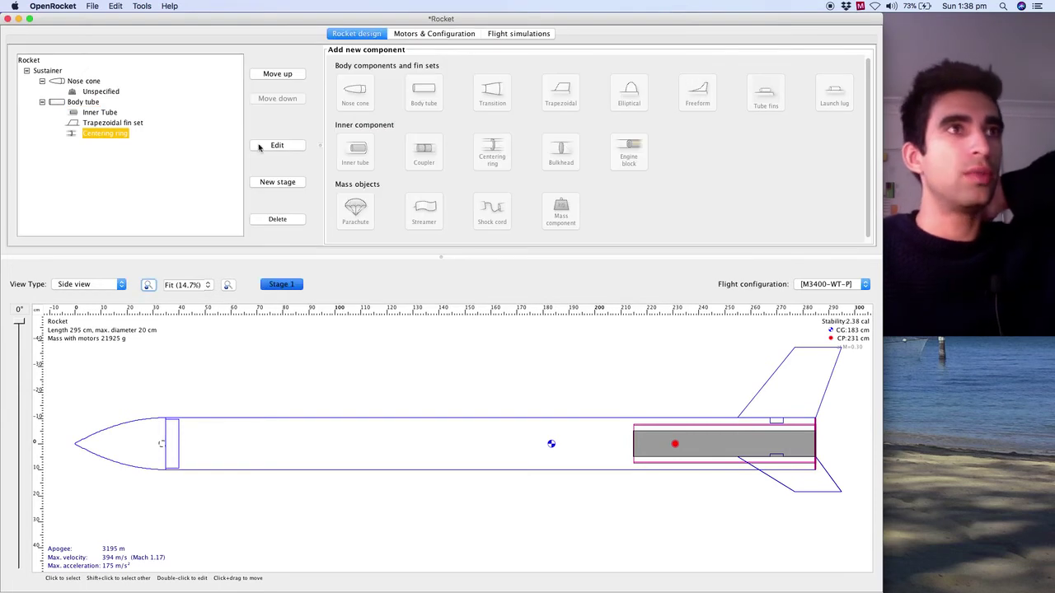
{"action": "left_click", "coordinate": [277, 219]}
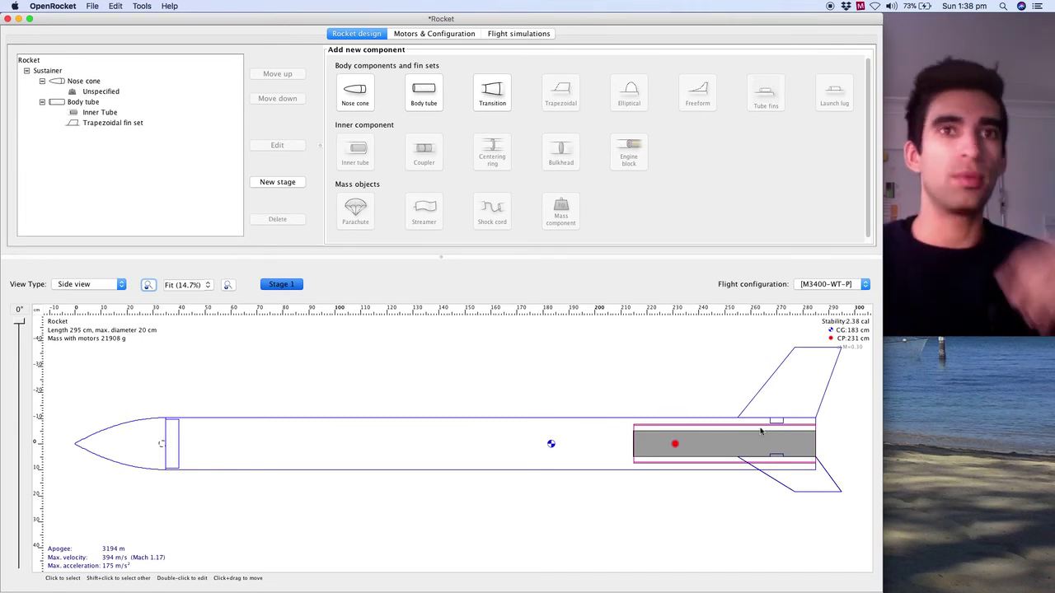
{"action": "left_click", "coordinate": [617, 464]}
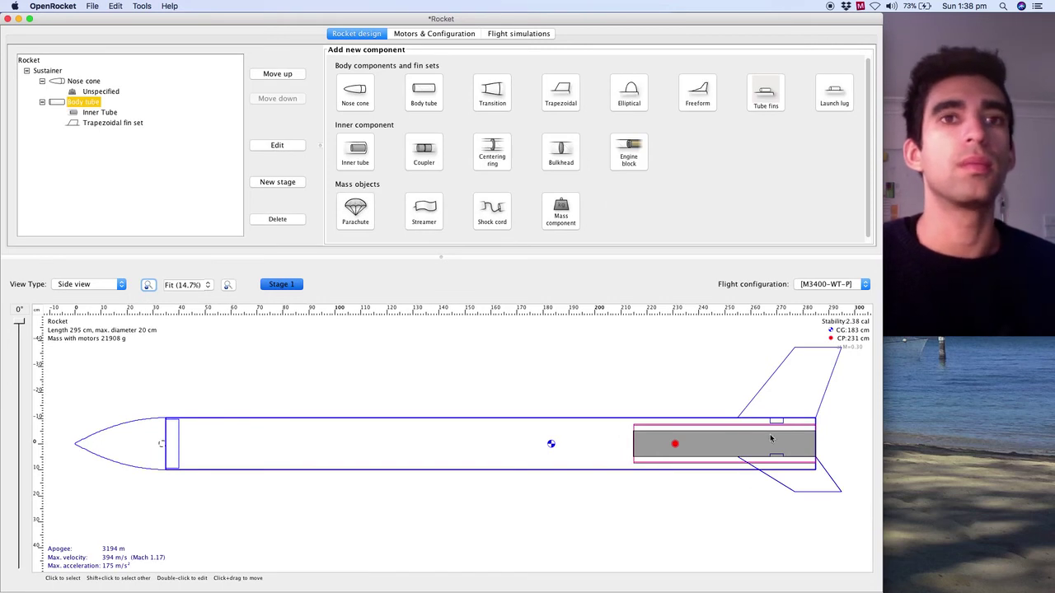
Step: Add a cardboard centering ring to the inner tube, shifted to -37.4 cm from its bottom
{"action": "left_click", "coordinate": [94, 112]}
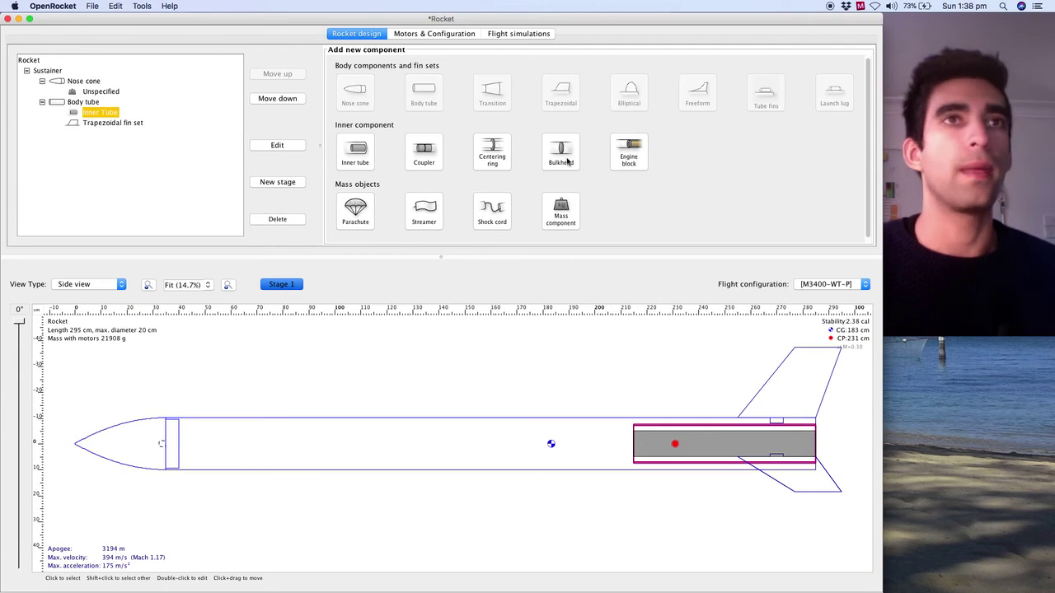
{"action": "left_click", "coordinate": [504, 161]}
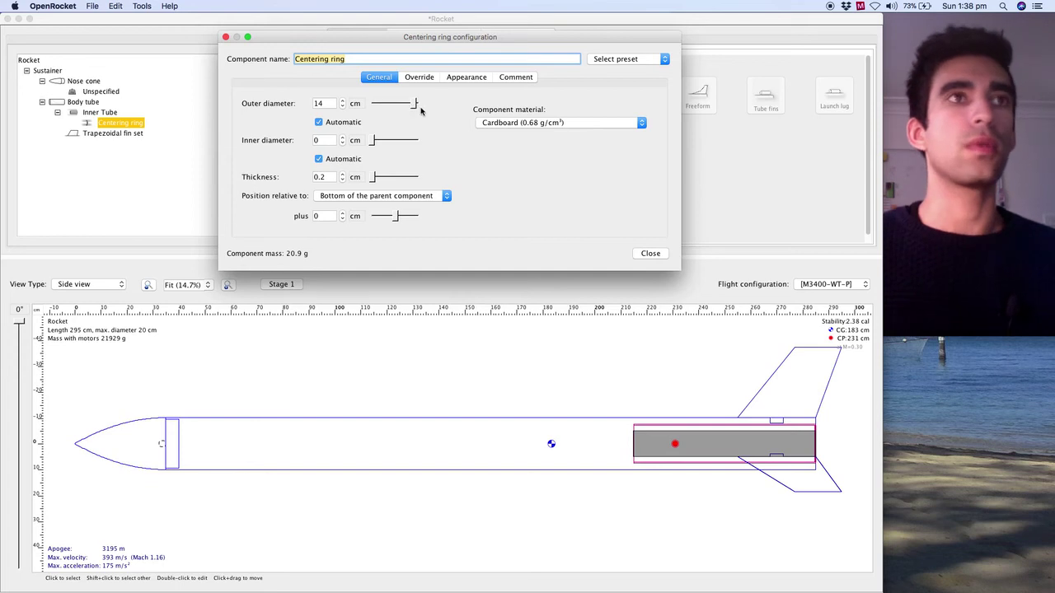
{"action": "left_click", "coordinate": [391, 218]}
{"action": "left_click_drag", "start_coordinate": [387, 219], "coordinate": [382, 218]}
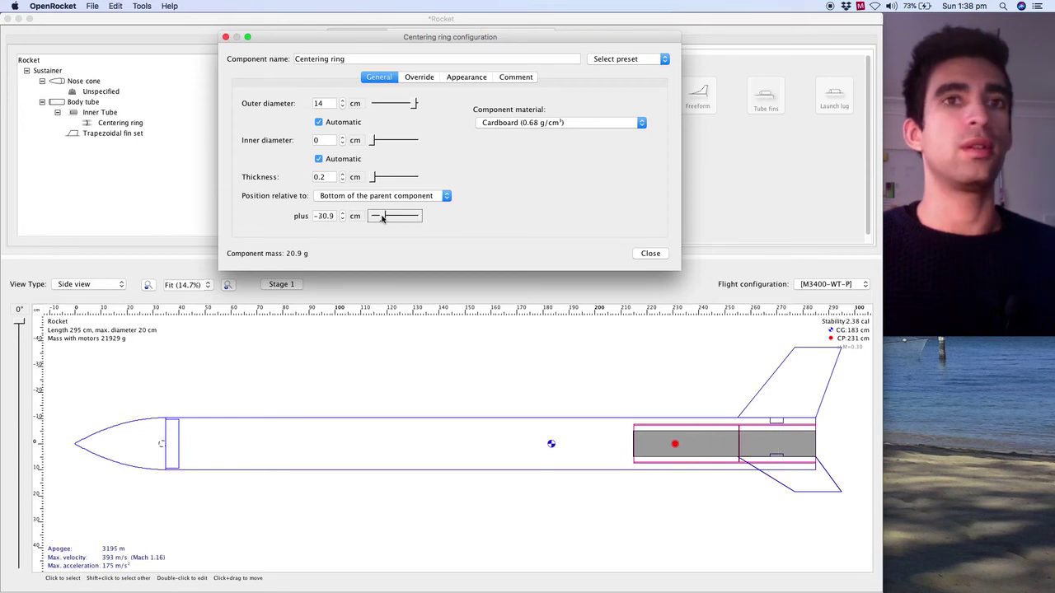
{"action": "left_click", "coordinate": [505, 125]}
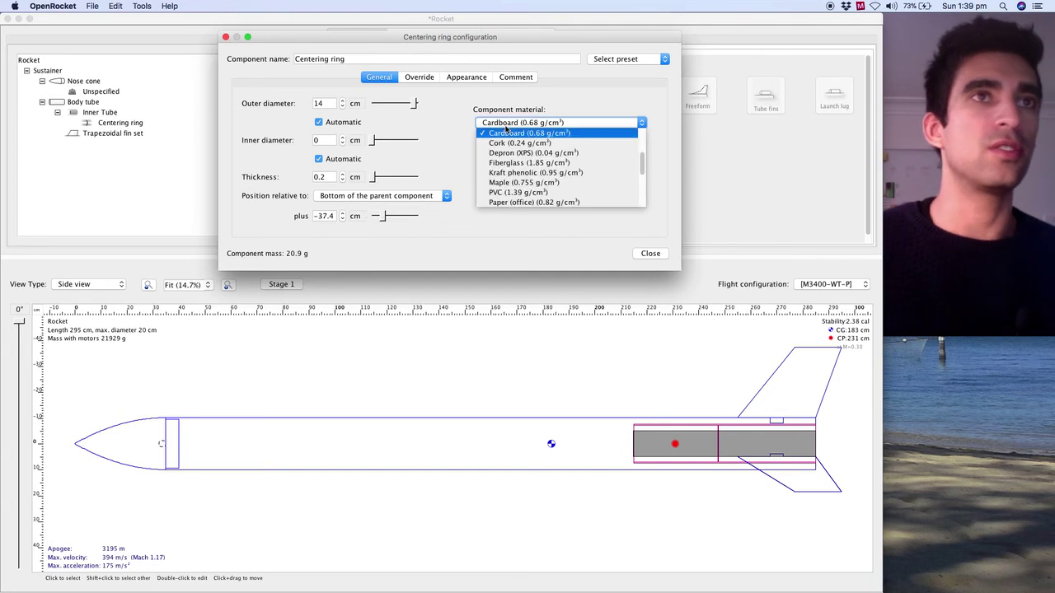
{"action": "left_click", "coordinate": [506, 132]}
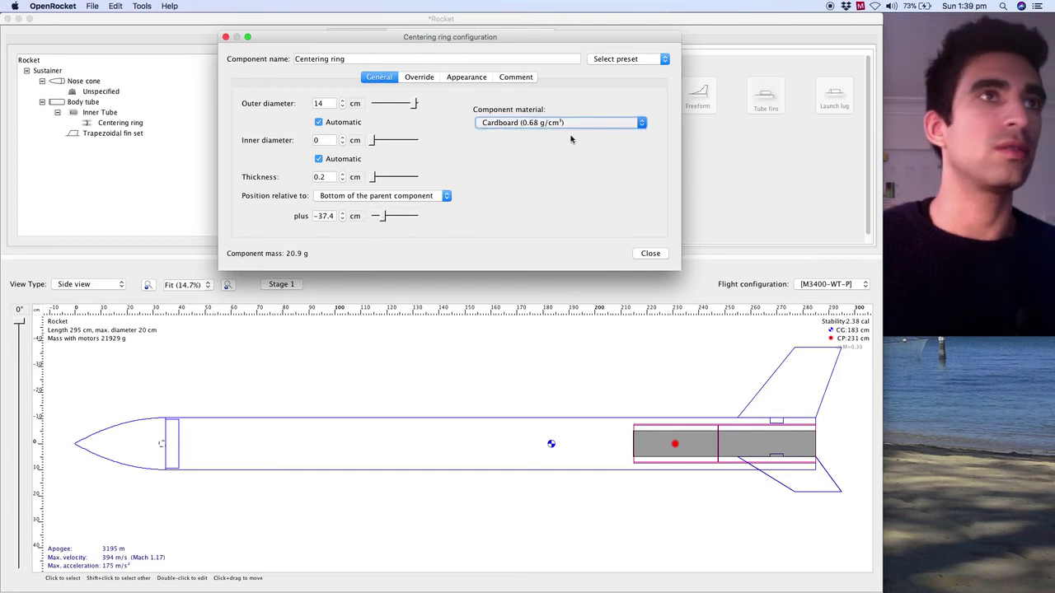
{"action": "left_click", "coordinate": [655, 253]}
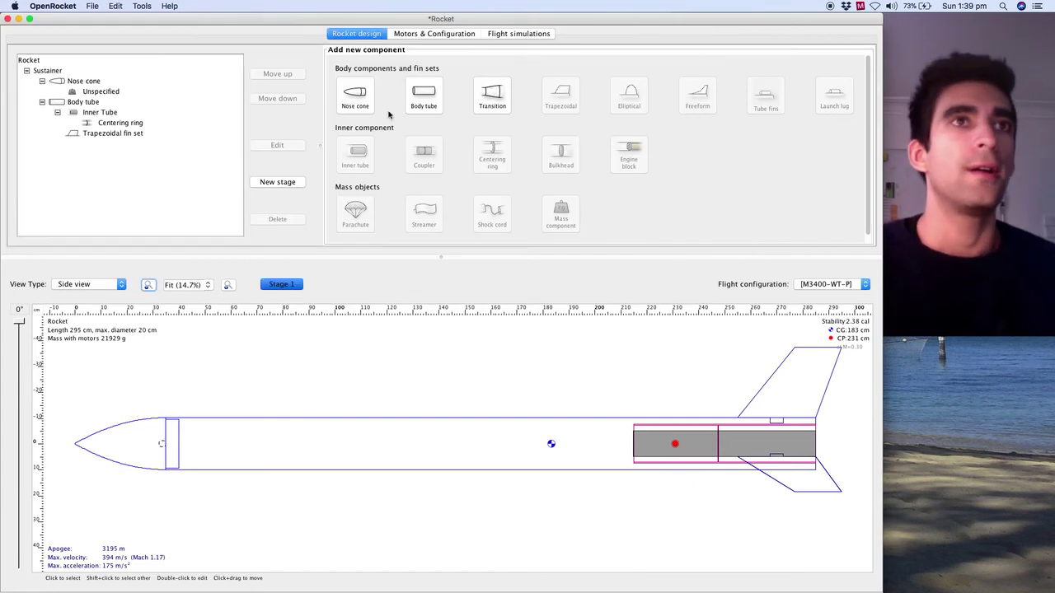
{"action": "left_click", "coordinate": [132, 124]}
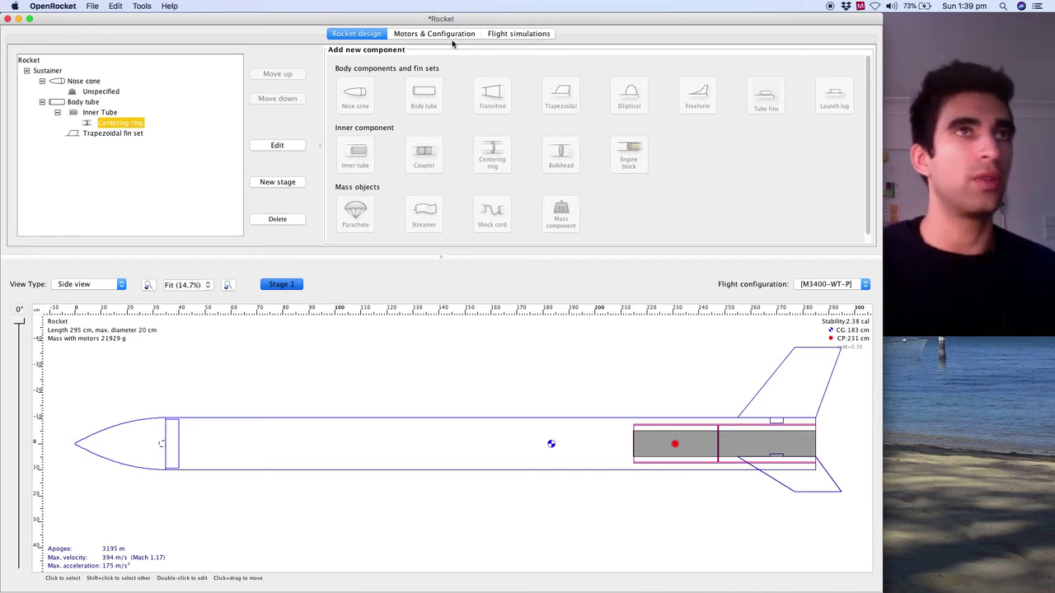
Step: Add a new simulation on the Flight simulations page using the M3400-WT-P configuration
{"action": "left_click", "coordinate": [404, 35]}
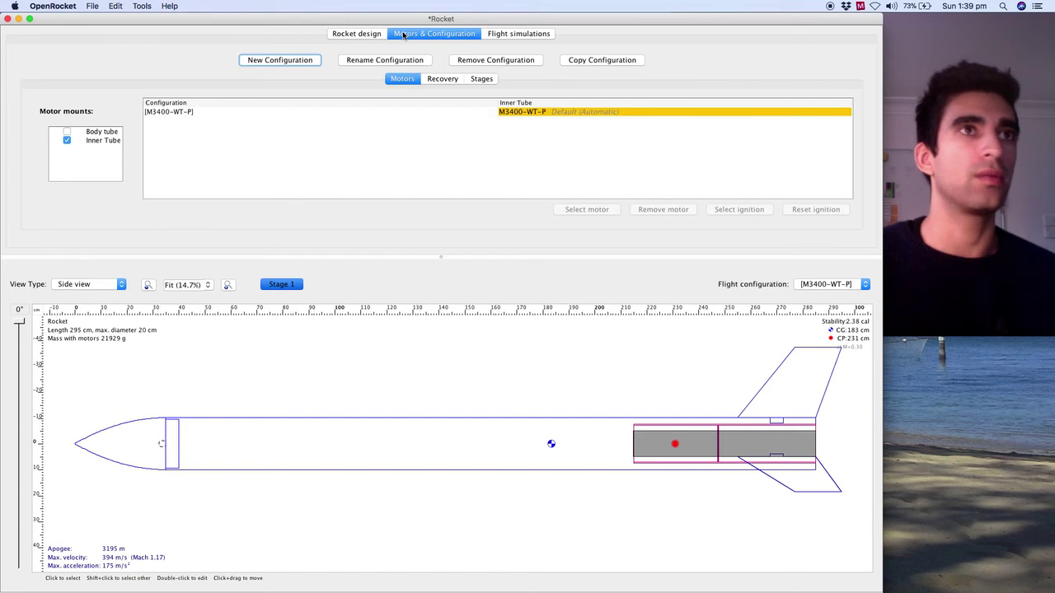
{"action": "left_click", "coordinate": [510, 35]}
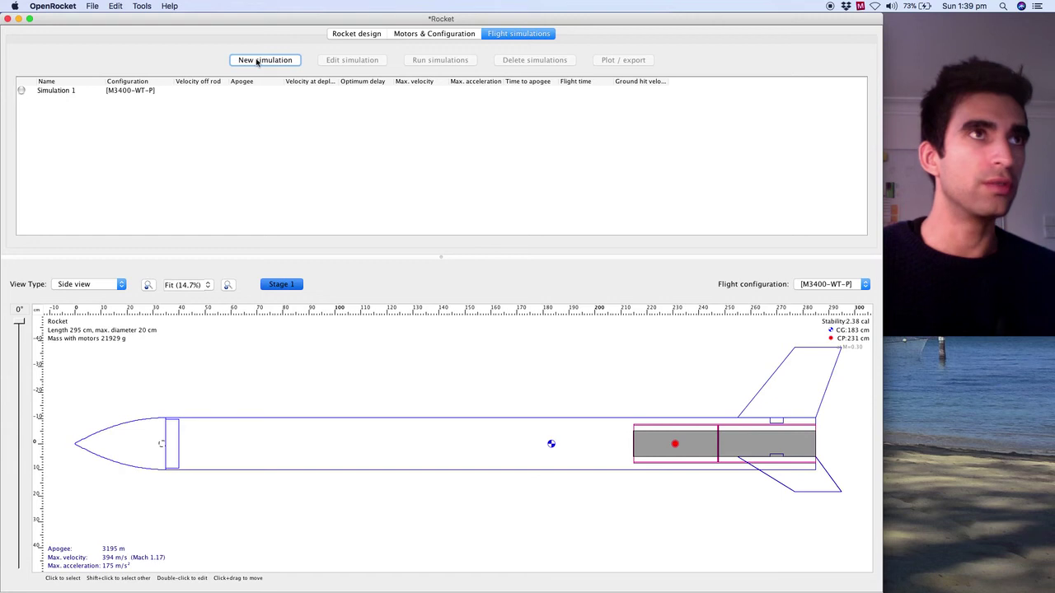
{"action": "left_click", "coordinate": [257, 61]}
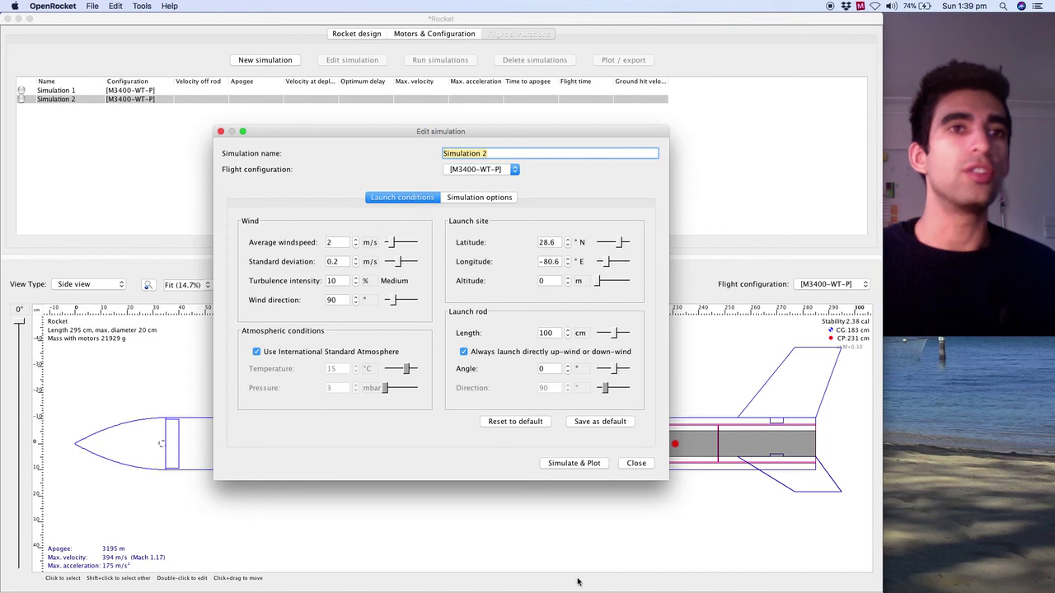
{"action": "left_click_drag", "start_coordinate": [572, 132], "coordinate": [538, 84]}
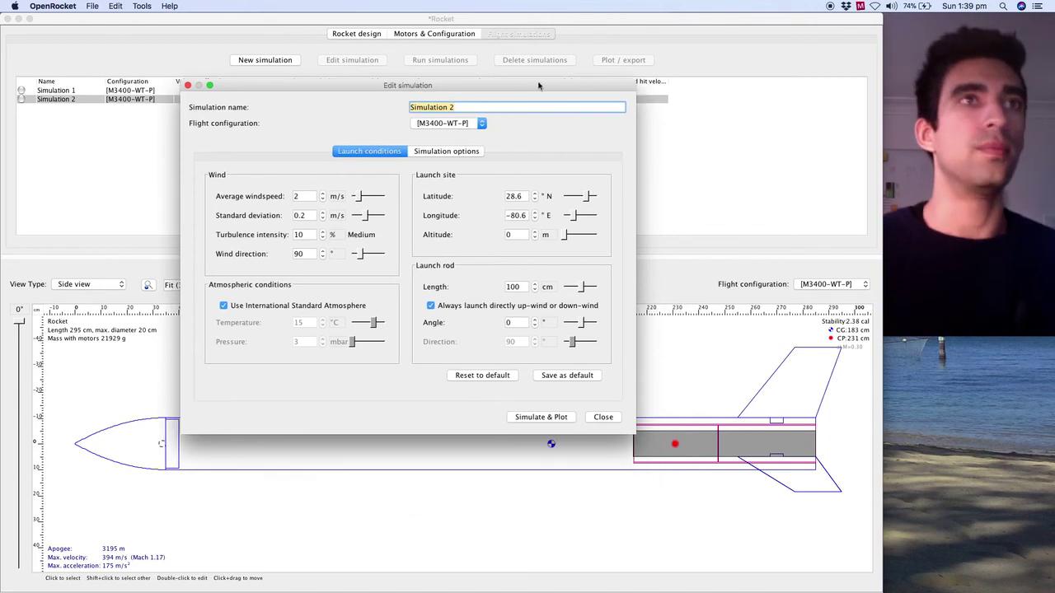
{"action": "left_click", "coordinate": [608, 419]}
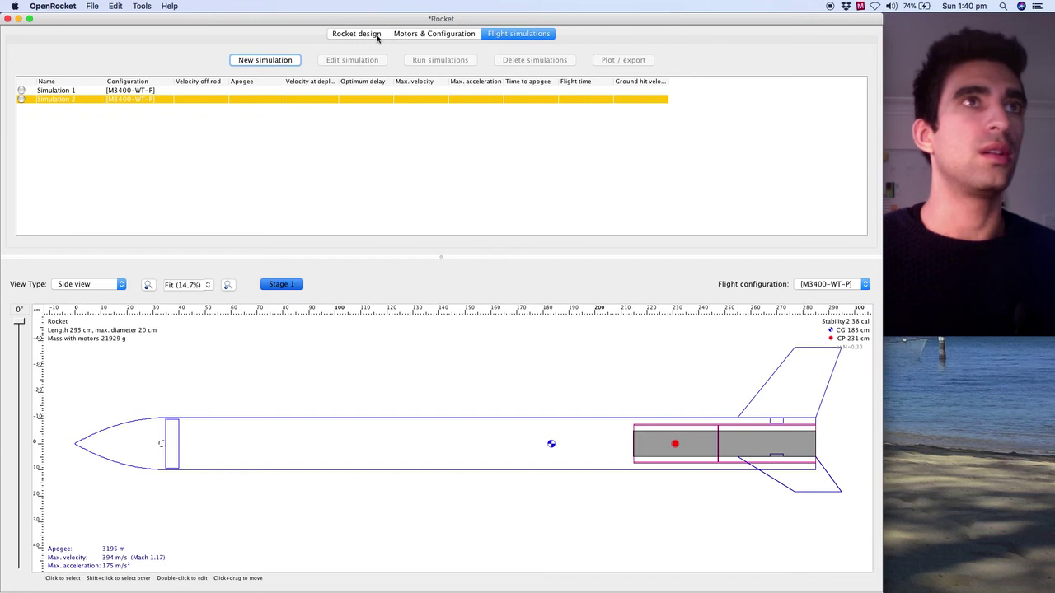
Step: Attach a 5.2 cm launch lug, 2.7 cm outer and 2.5 cm inner diameter, to the body tube
{"action": "left_click", "coordinate": [378, 37]}
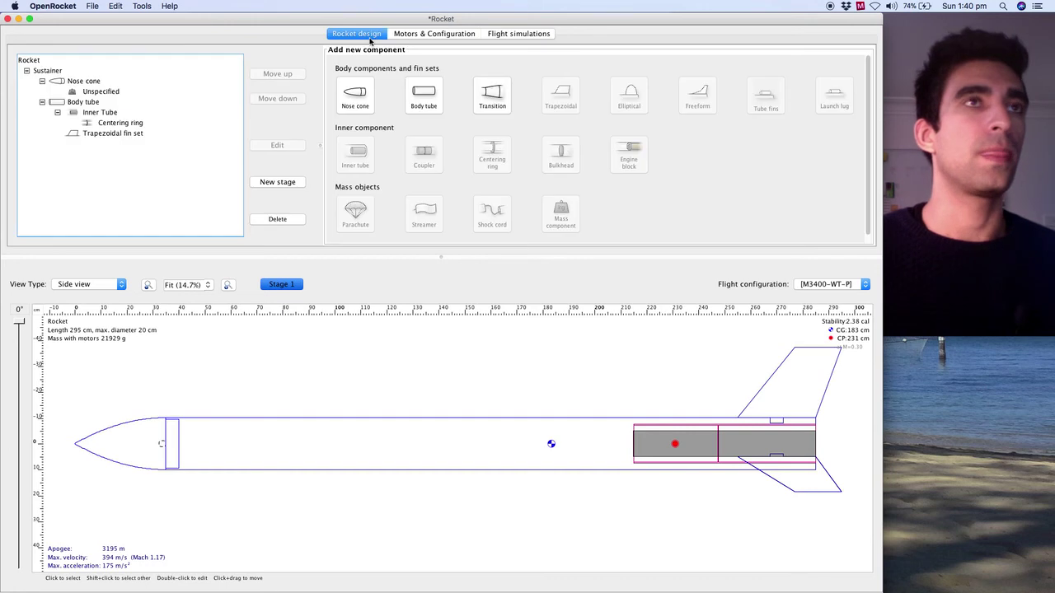
{"action": "left_click", "coordinate": [82, 102]}
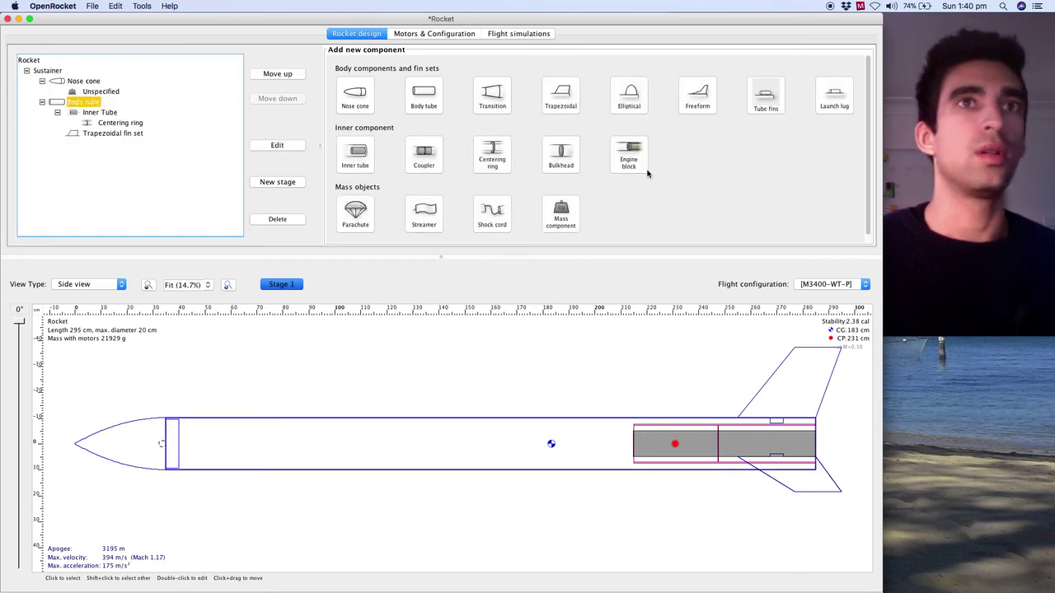
{"action": "left_click", "coordinate": [838, 105]}
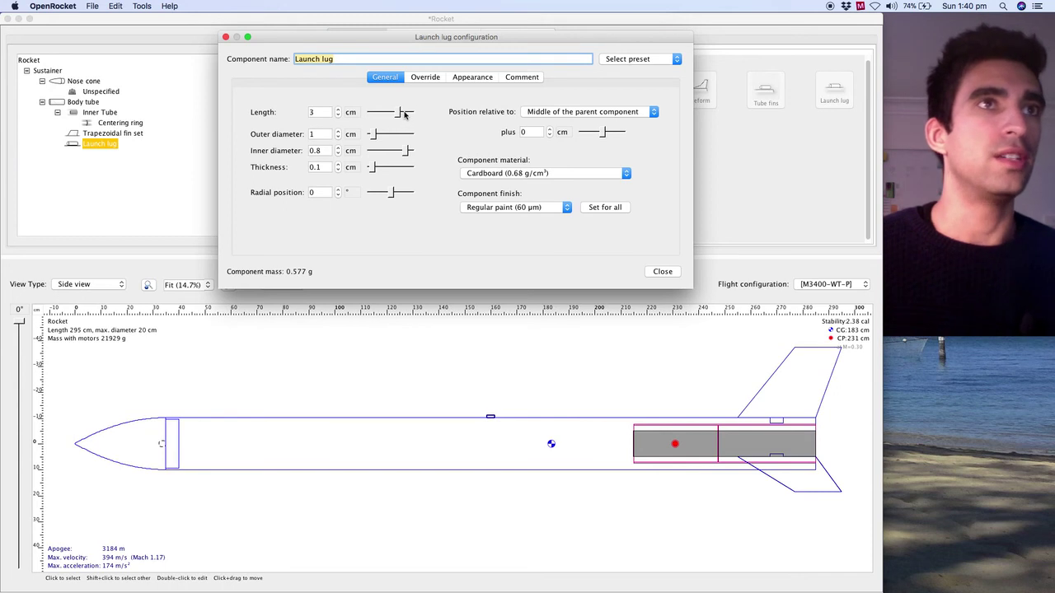
{"action": "left_click_drag", "start_coordinate": [404, 114], "coordinate": [381, 137]}
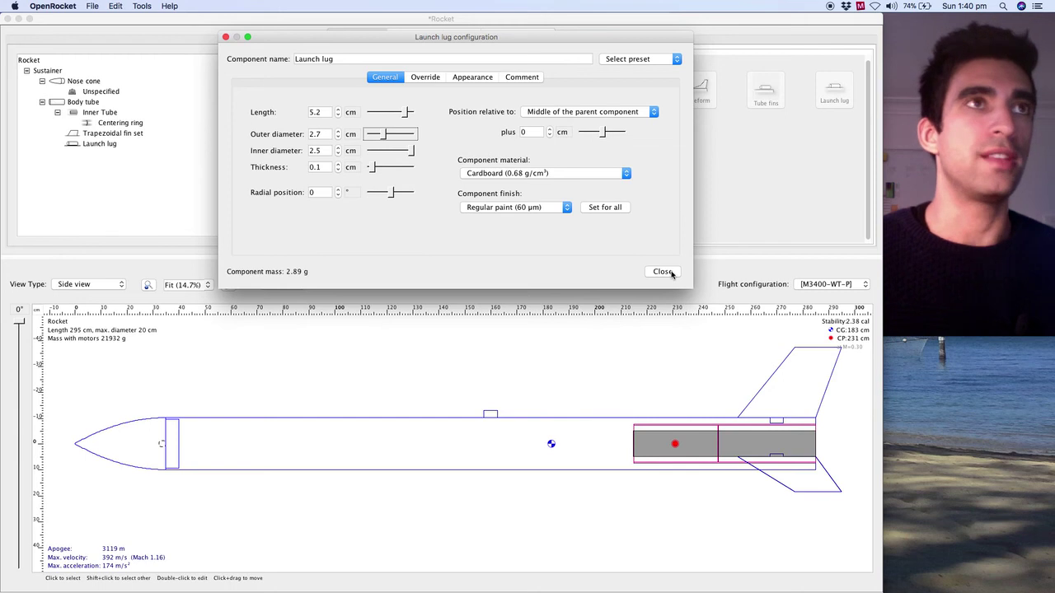
{"action": "left_click", "coordinate": [663, 272]}
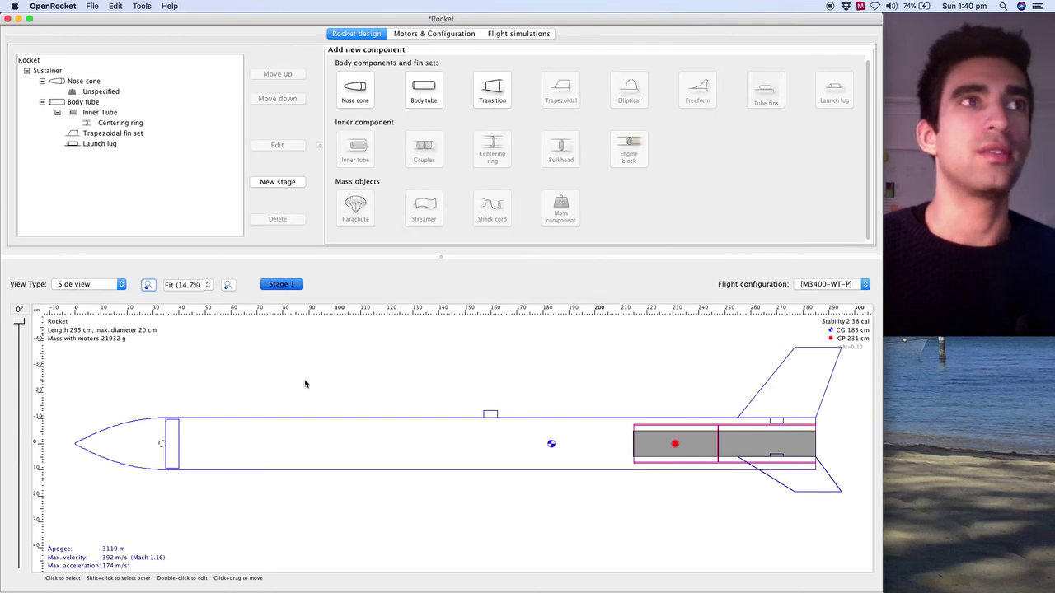
Step: Place the second launch lug at 0 radial position, about 64 cm forward on the body tube
{"action": "left_click", "coordinate": [88, 103]}
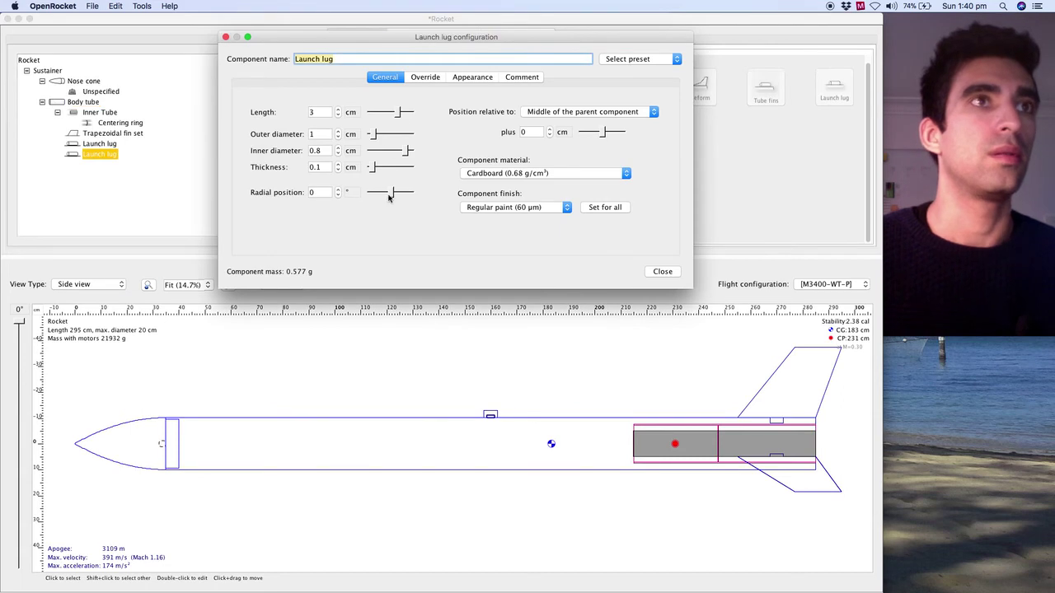
{"action": "left_click_drag", "start_coordinate": [382, 196], "coordinate": [390, 195]}
{"action": "left_click", "coordinate": [324, 193]}
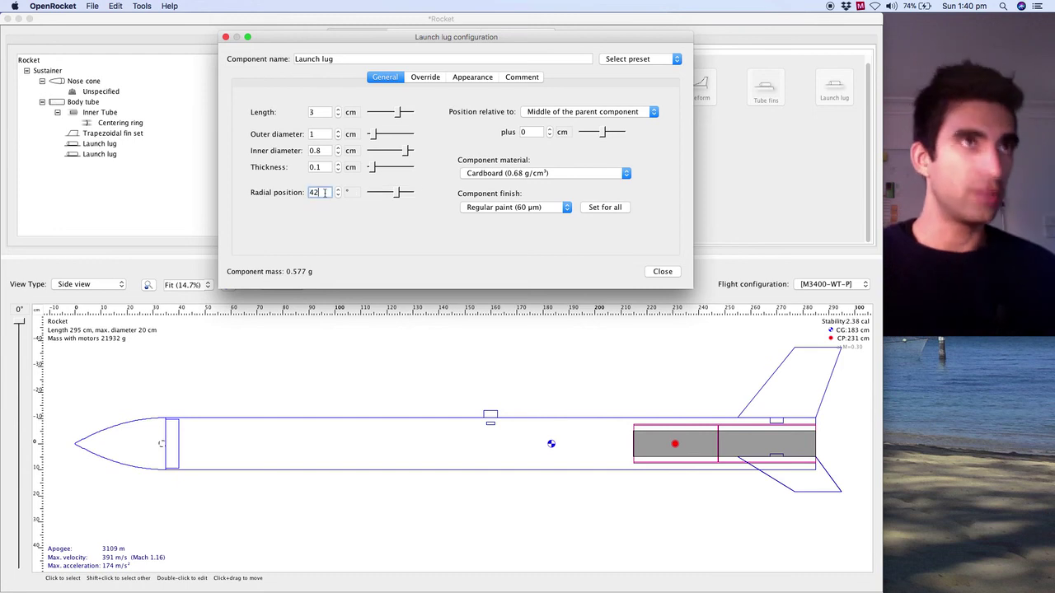
{"action": "type", "text": "0"}
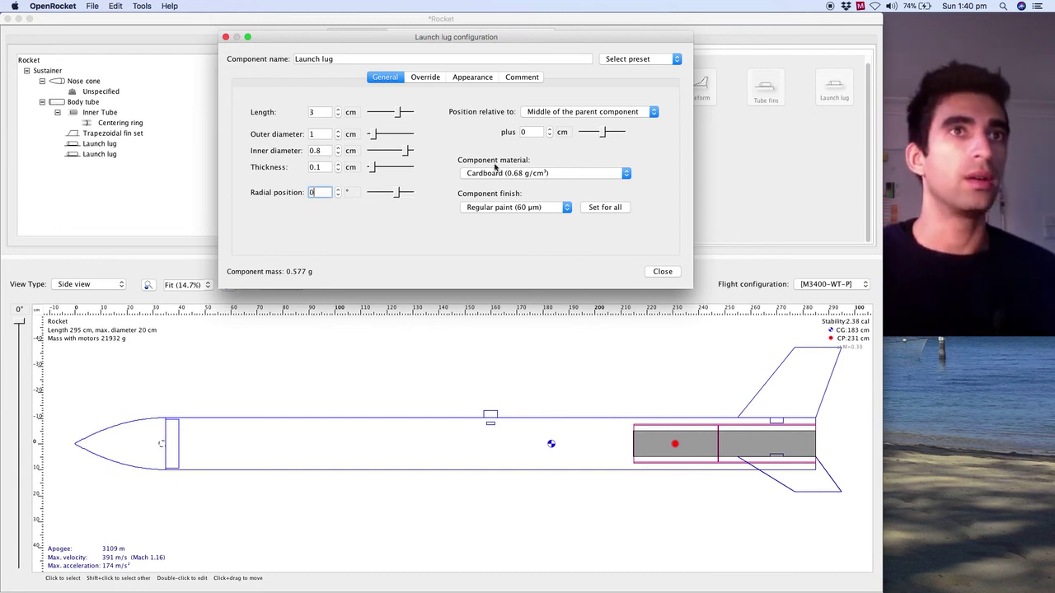
{"action": "left_click", "coordinate": [601, 134]}
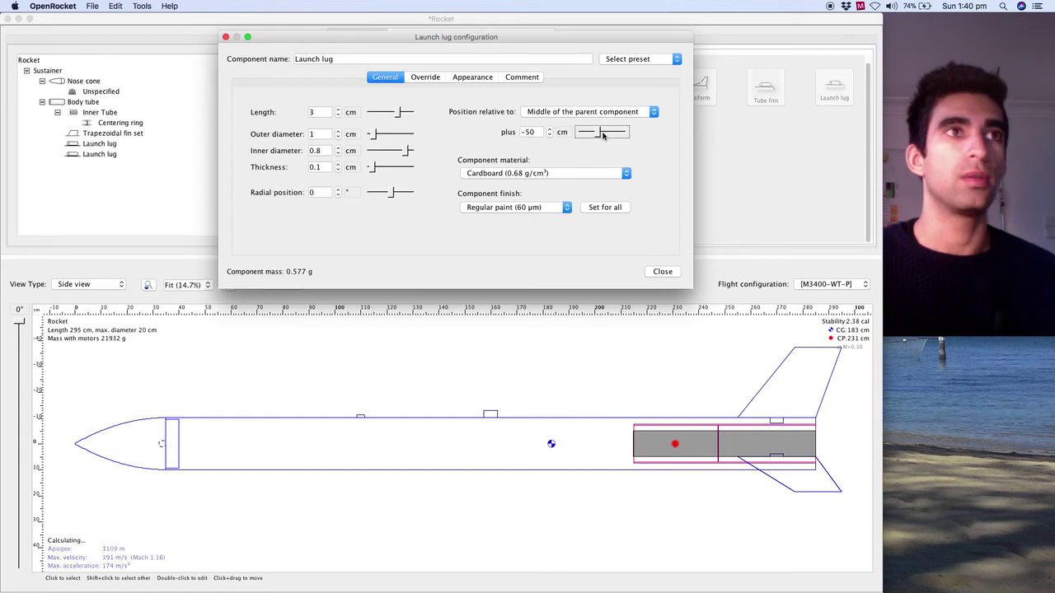
{"action": "left_click_drag", "start_coordinate": [602, 136], "coordinate": [594, 137]}
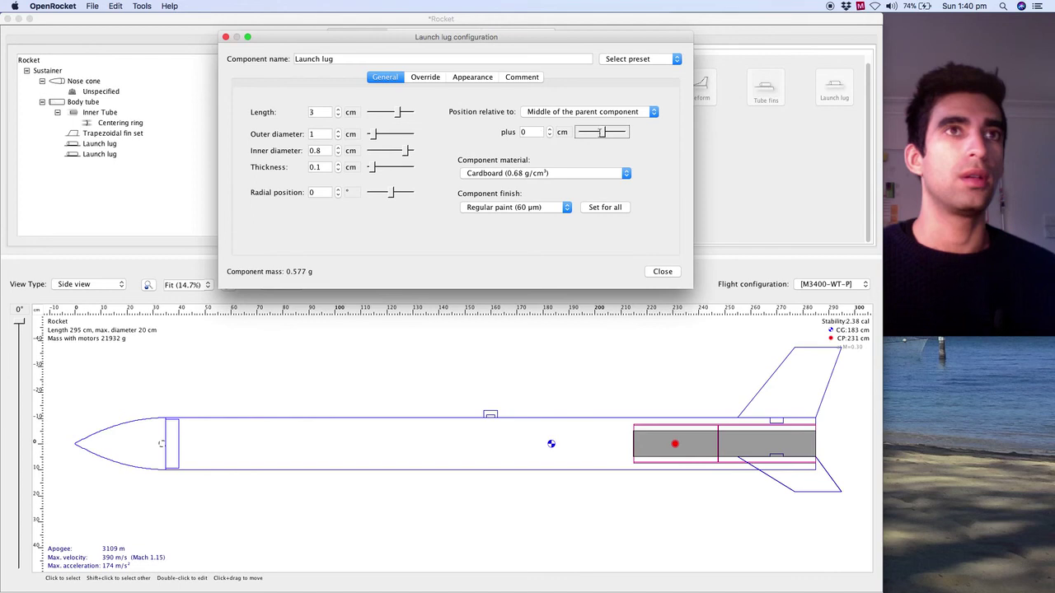
{"action": "left_click_drag", "start_coordinate": [602, 135], "coordinate": [597, 134]}
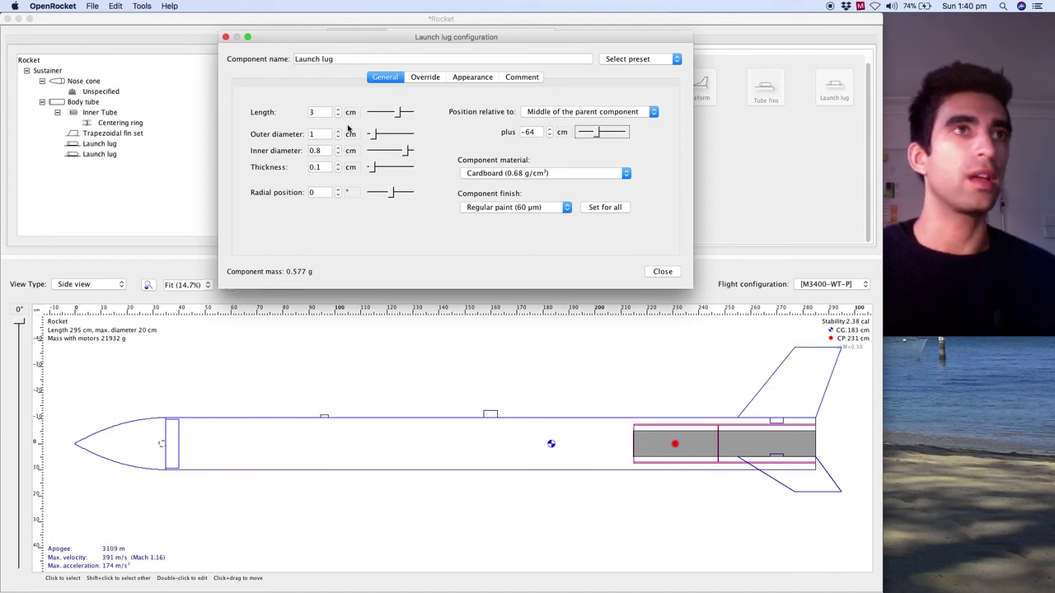
Step: Lengthen the second lug to 9 cm and set its outer diameter to 3 cm
{"action": "left_click", "coordinate": [338, 110]}
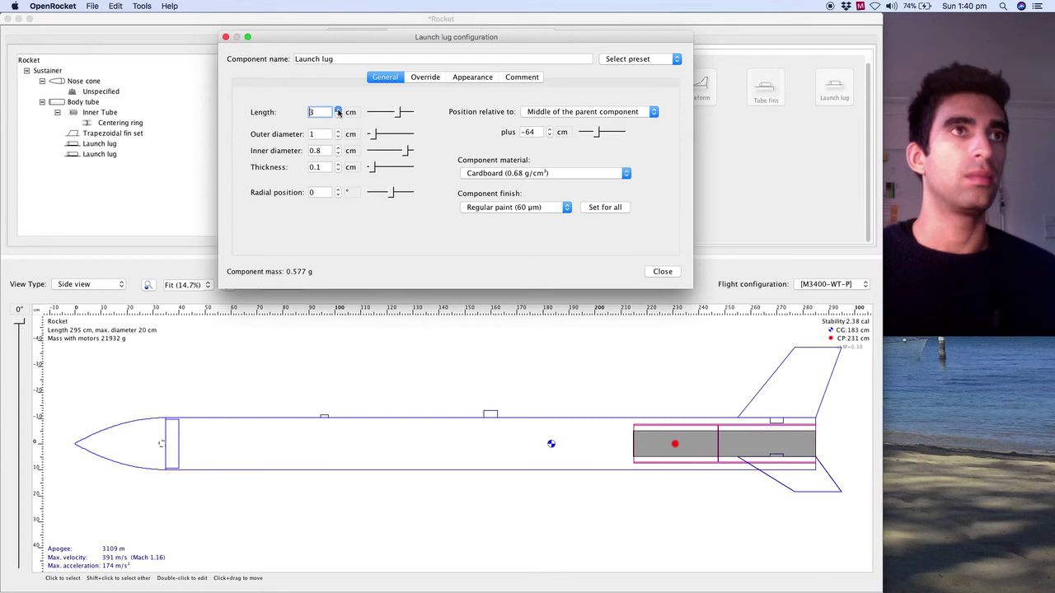
{"action": "left_click", "coordinate": [337, 110]}
{"action": "left_click", "coordinate": [338, 109]}
{"action": "left_click", "coordinate": [338, 109]}
{"action": "left_click", "coordinate": [338, 109]}
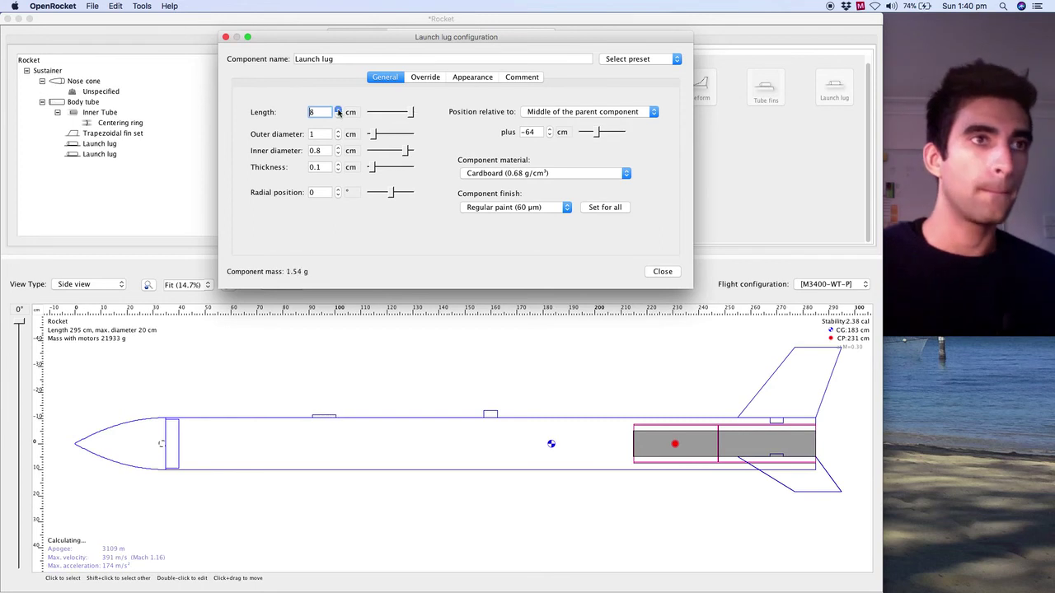
{"action": "left_click", "coordinate": [338, 110]}
{"action": "left_click", "coordinate": [338, 132]}
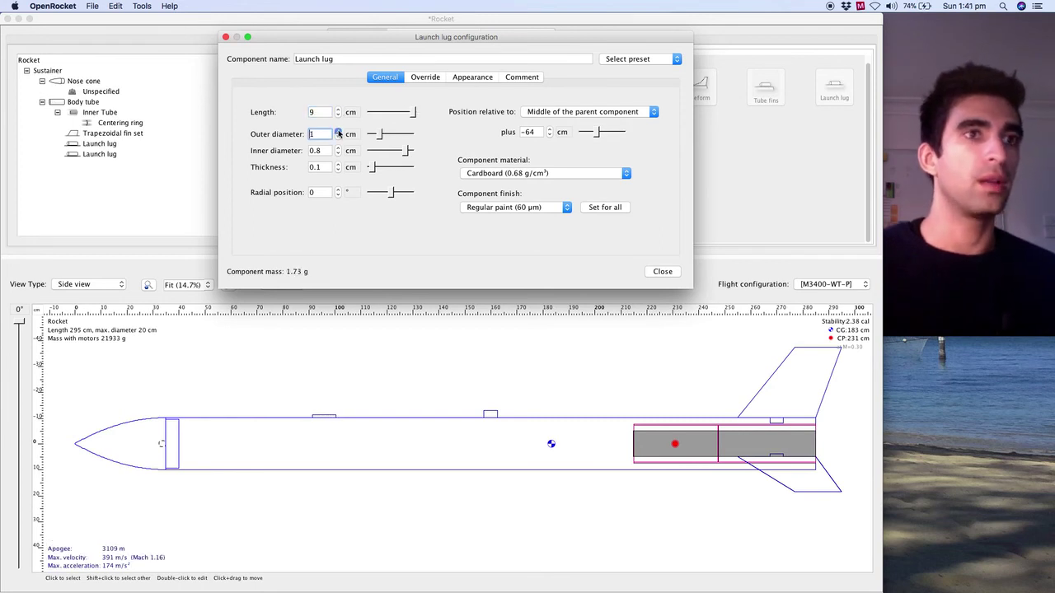
{"action": "left_click", "coordinate": [338, 132]}
{"action": "left_click", "coordinate": [337, 132]}
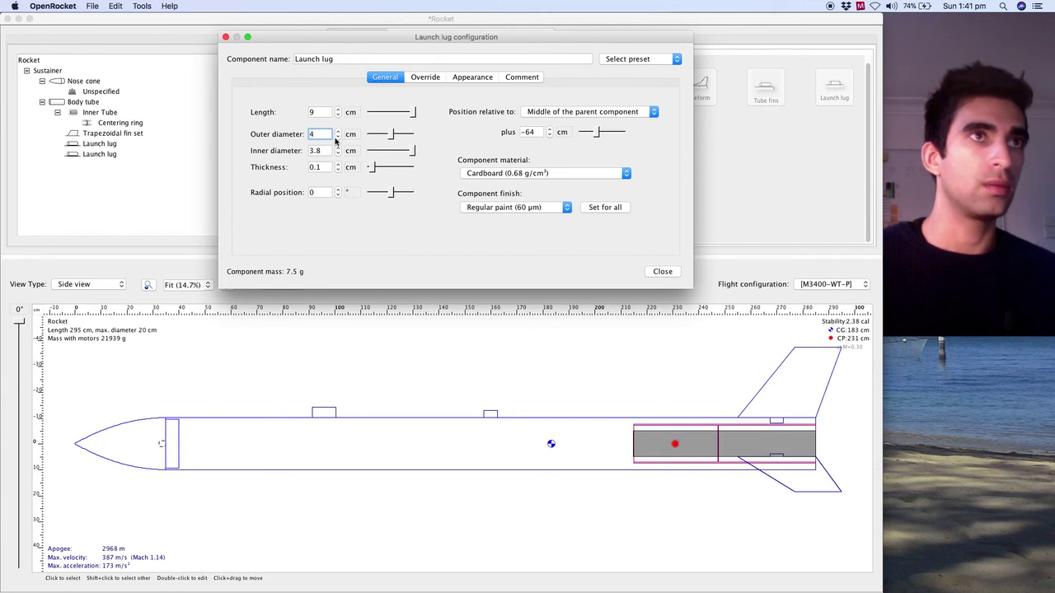
{"action": "left_click", "coordinate": [338, 136]}
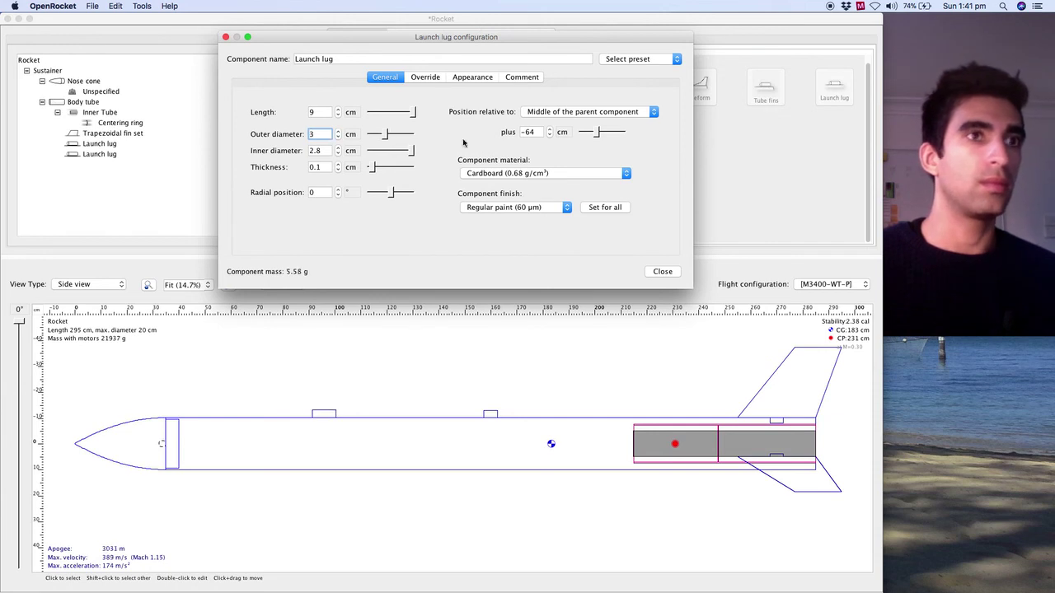
{"action": "left_click", "coordinate": [662, 272]}
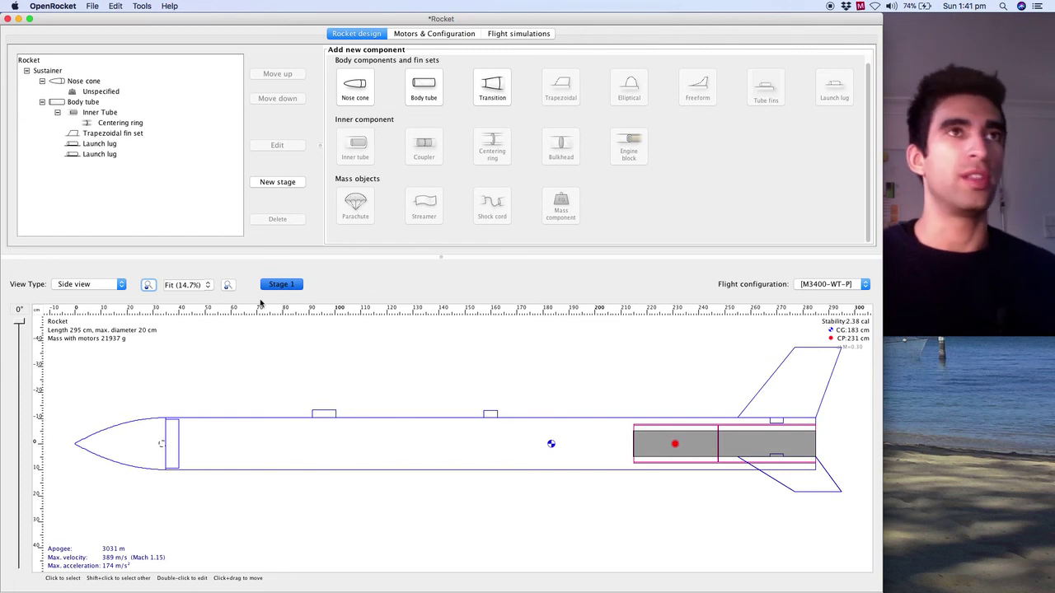
Step: Open Simulation 2 for editing from the Flight simulations page
{"action": "left_click", "coordinate": [526, 36]}
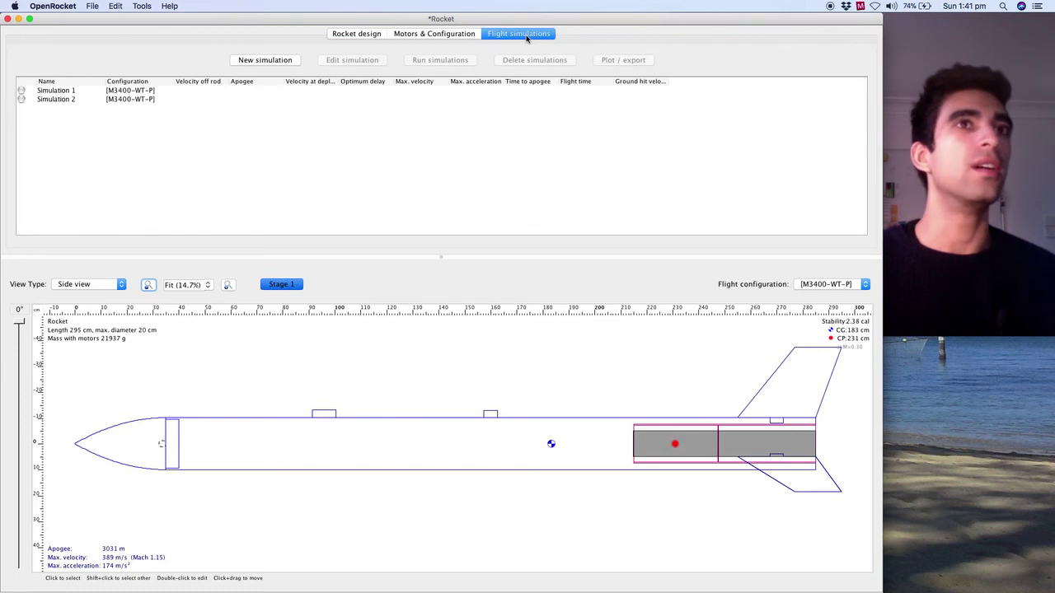
{"action": "left_click", "coordinate": [50, 100]}
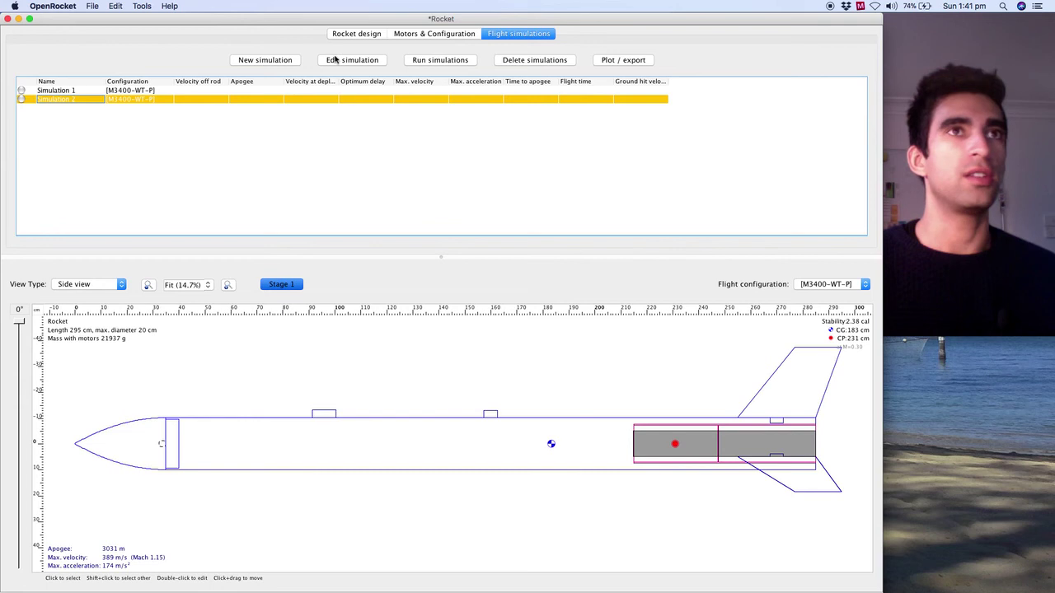
{"action": "left_click", "coordinate": [372, 63]}
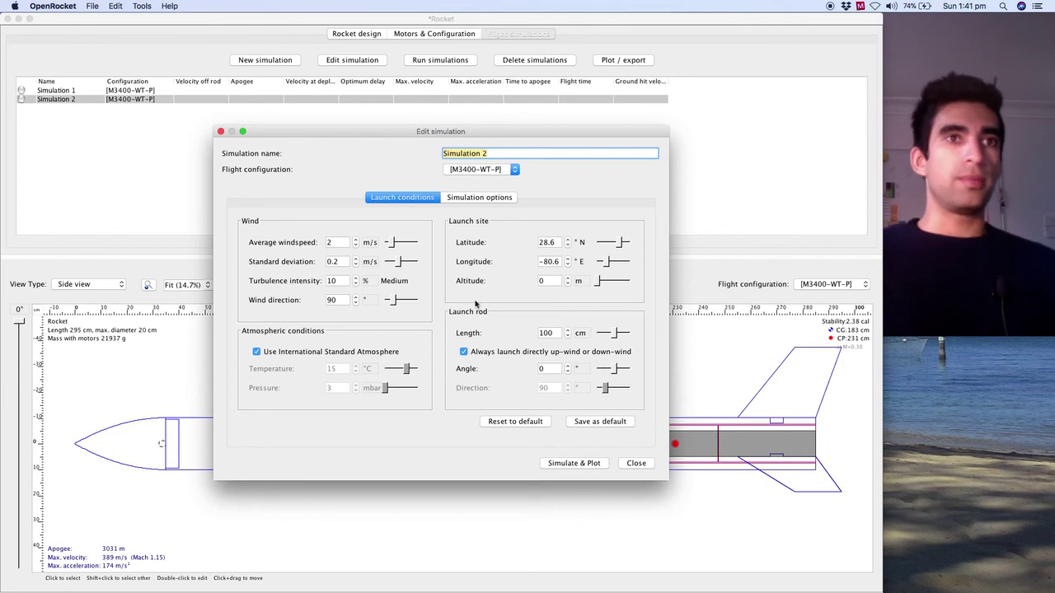
Step: Change the launch rod length from 100 cm to 300 cm
{"action": "left_click", "coordinate": [552, 333]}
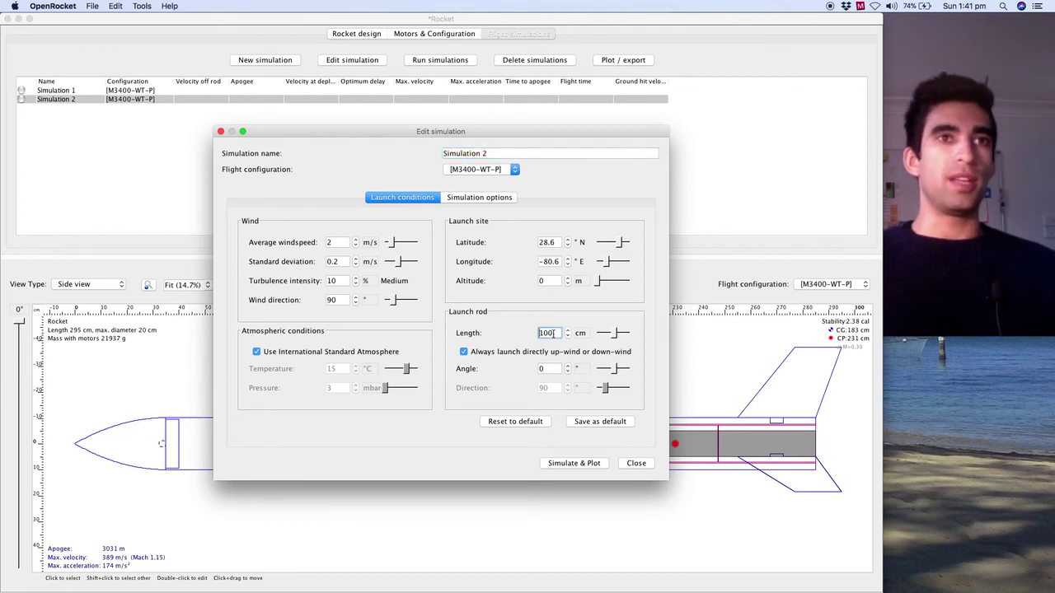
{"action": "left_click_drag", "start_coordinate": [555, 333], "coordinate": [528, 336]}
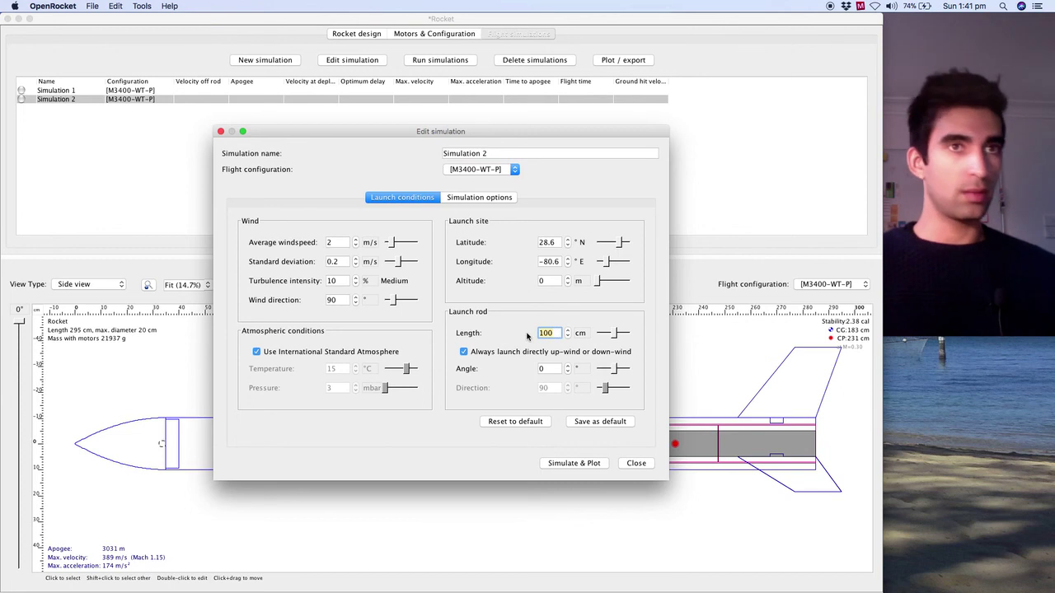
{"action": "type", "text": "3"}
{"action": "key", "text": "BackSpace"}
{"action": "type", "text": "0"}
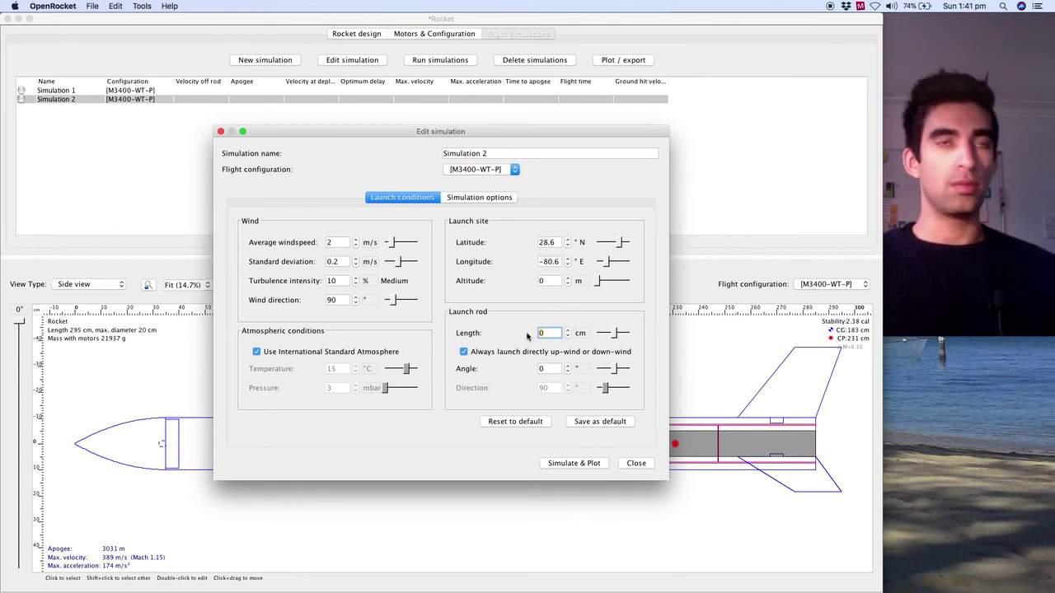
{"action": "key", "text": "BackSpace"}
{"action": "type", "text": "3"}
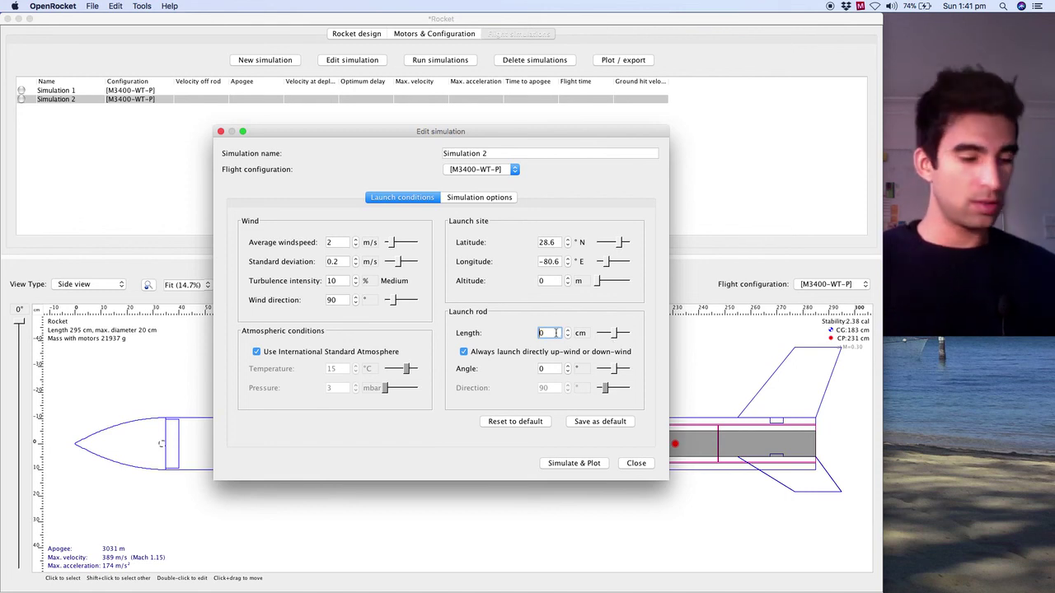
{"action": "type", "text": "300"}
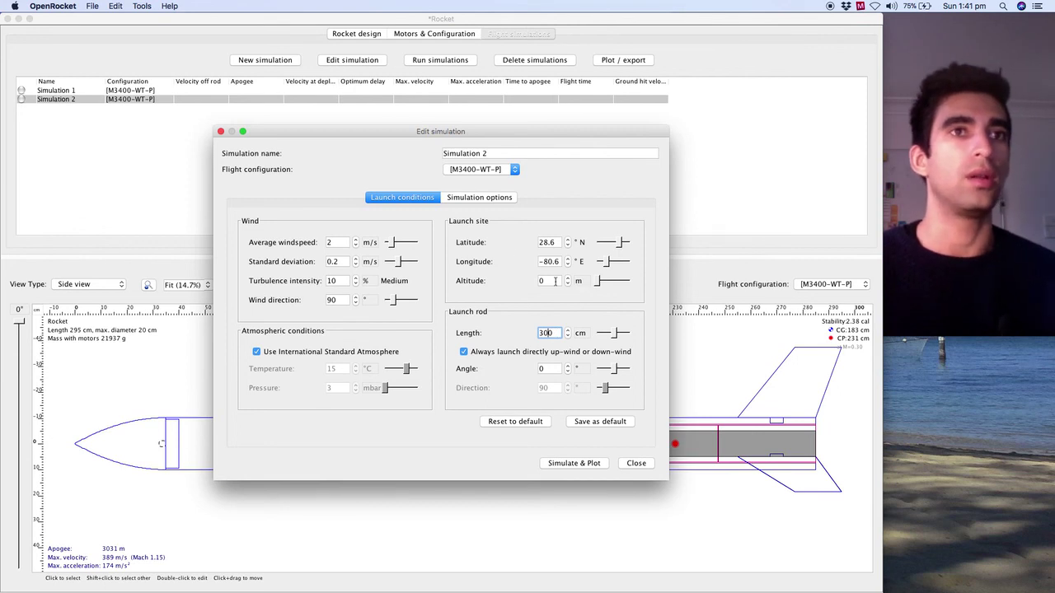
{"action": "left_click", "coordinate": [554, 281]}
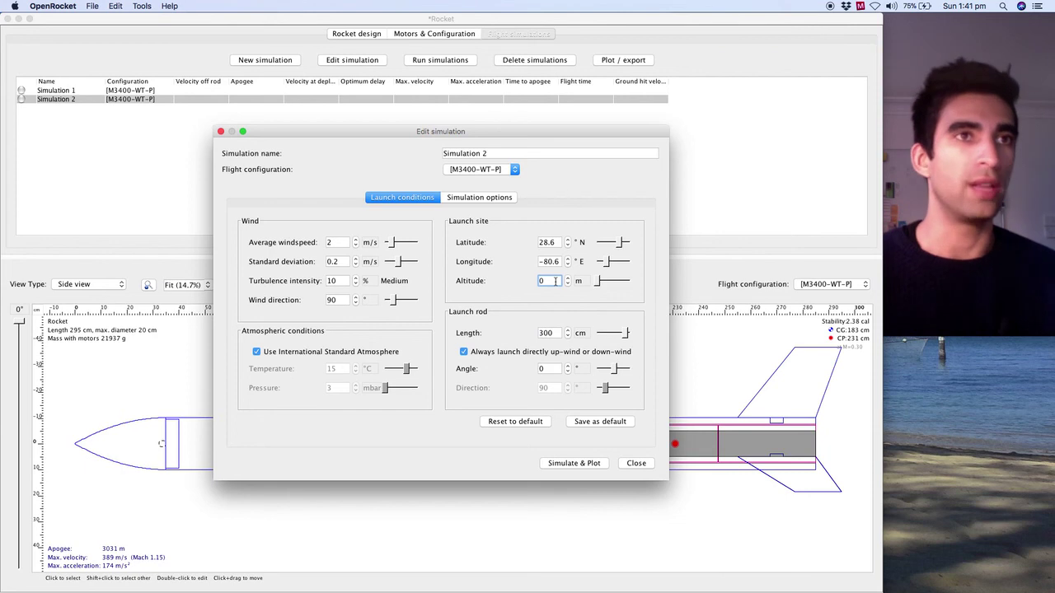
{"action": "left_click", "coordinate": [460, 200]}
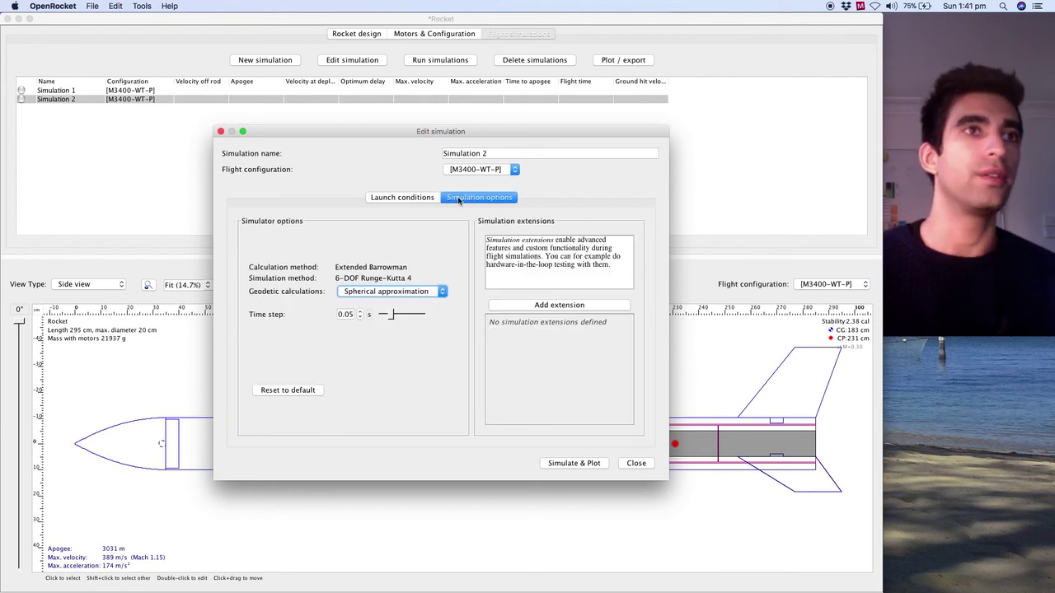
{"action": "left_click", "coordinate": [402, 198]}
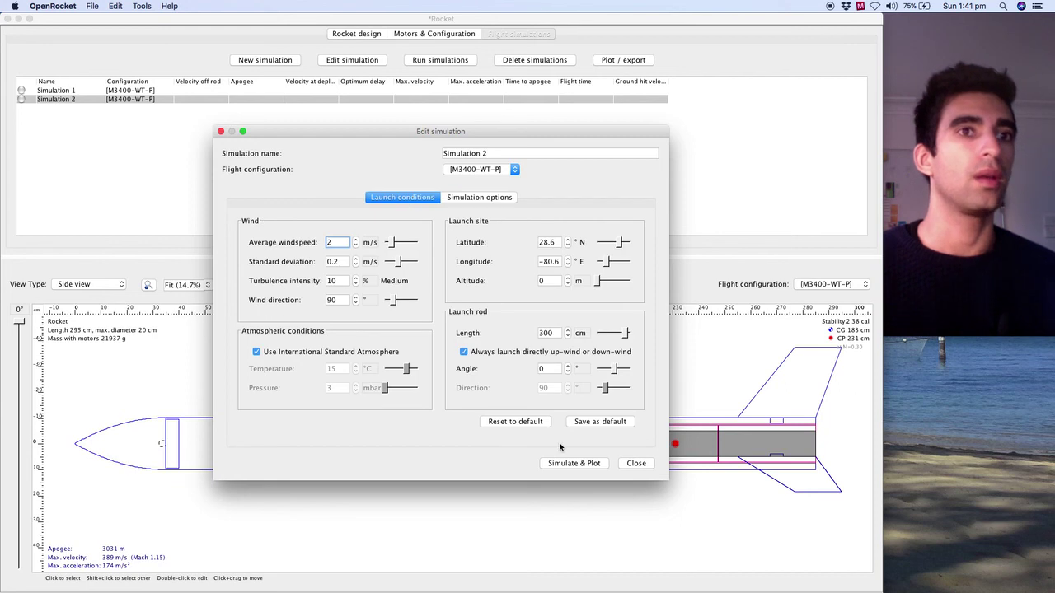
Step: Run Simulation 2 and plot it with the 'Vertical motion vs. time' preset
{"action": "left_click", "coordinate": [560, 465]}
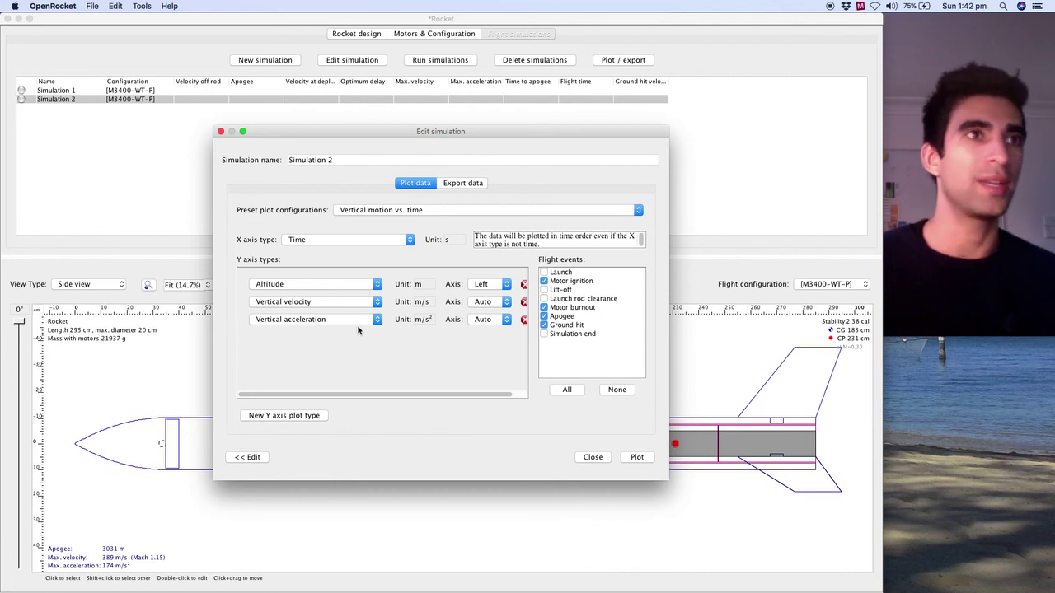
{"action": "left_click", "coordinate": [397, 211]}
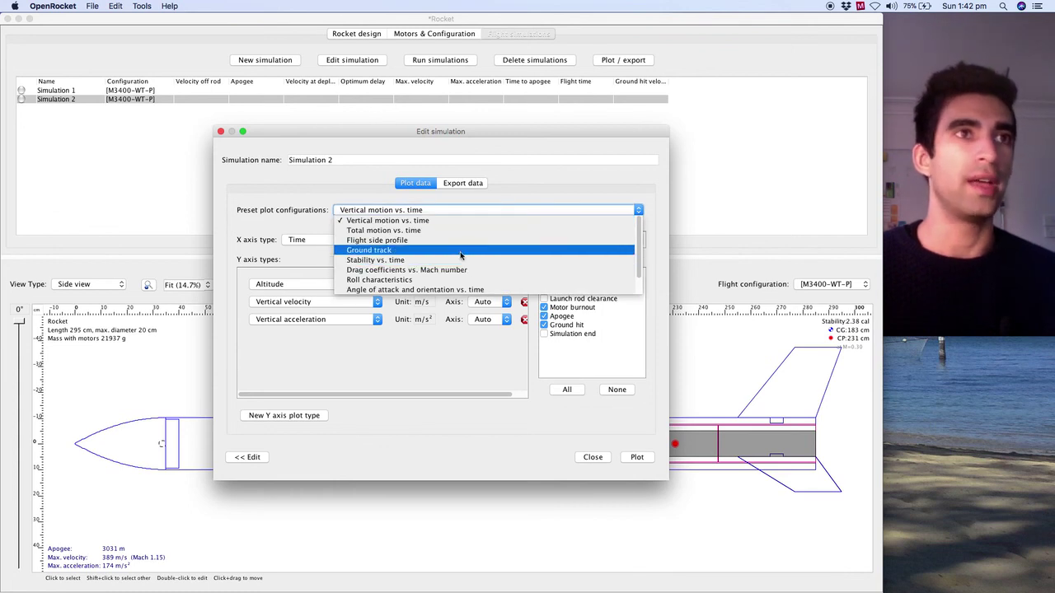
{"action": "scroll", "coordinate": [461, 255], "scroll_direction": "down", "scroll_amount": 2}
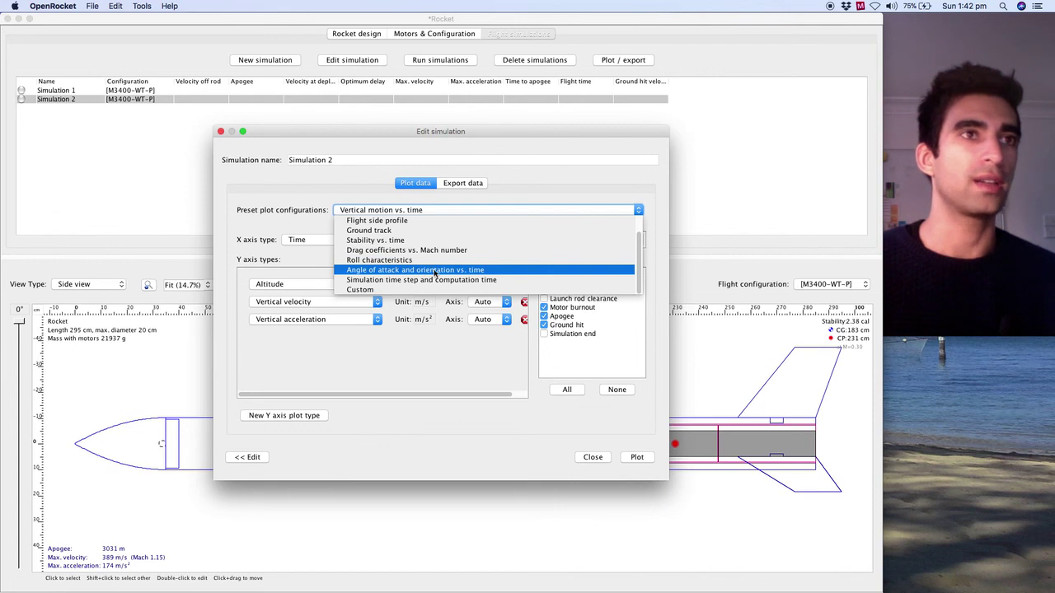
{"action": "scroll", "coordinate": [434, 272], "scroll_direction": "up", "scroll_amount": 2}
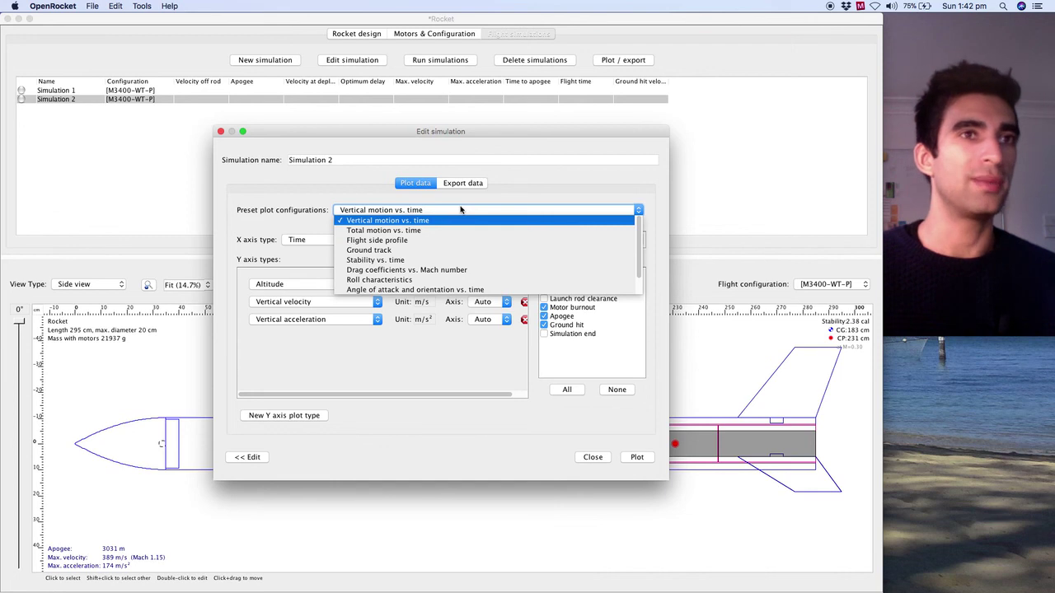
{"action": "left_click", "coordinate": [461, 210]}
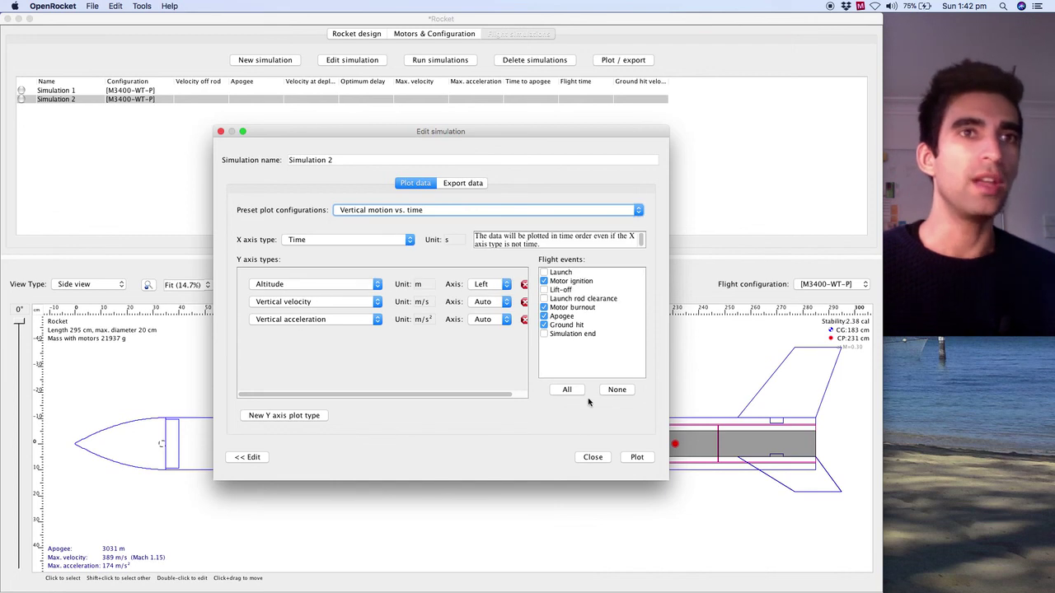
{"action": "left_click", "coordinate": [637, 458]}
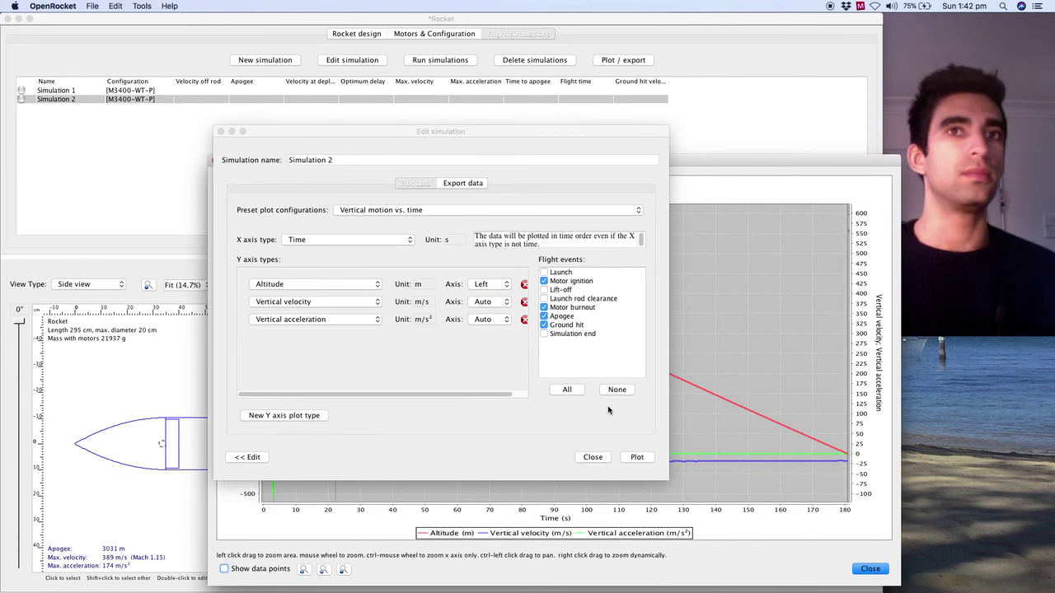
Step: Move the plot window up-left to inspect the curves, then close the plot and the simulation editor
{"action": "left_click", "coordinate": [824, 168]}
{"action": "left_click_drag", "start_coordinate": [824, 168], "coordinate": [761, 87]}
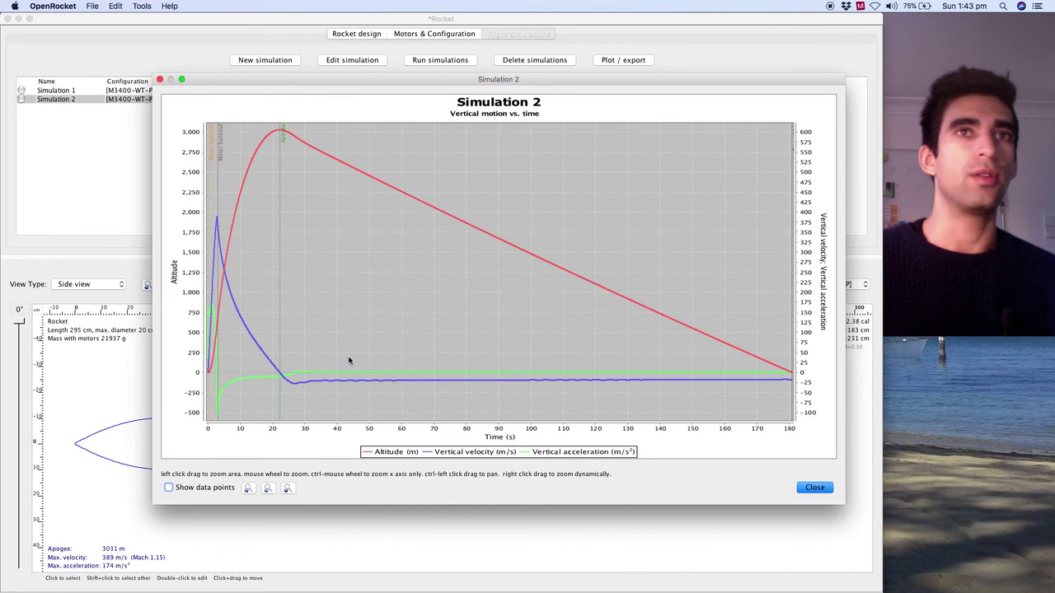
{"action": "left_click_drag", "start_coordinate": [509, 79], "coordinate": [416, 38]}
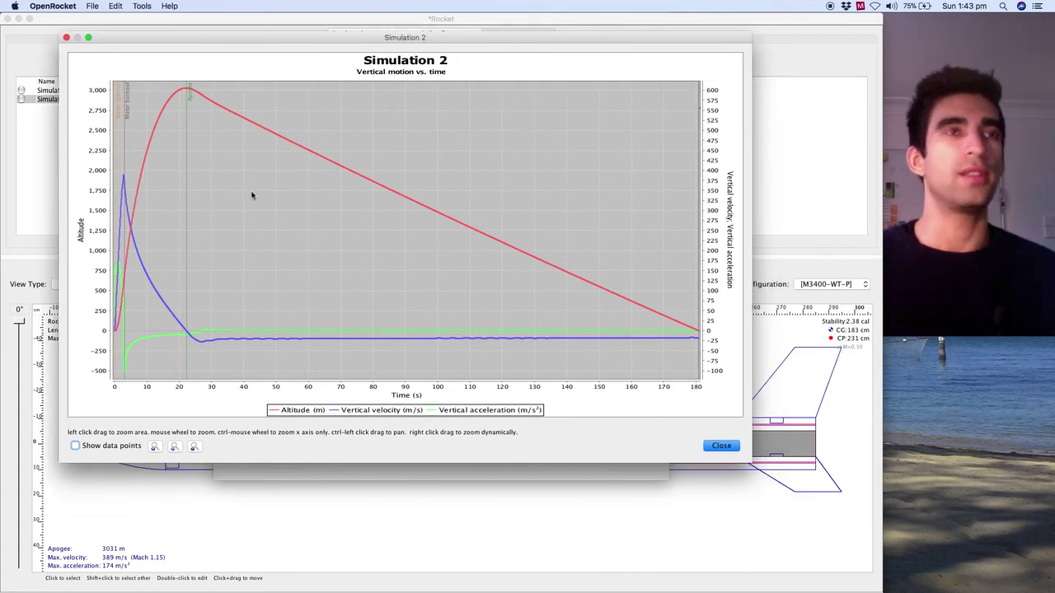
{"action": "left_click", "coordinate": [728, 447]}
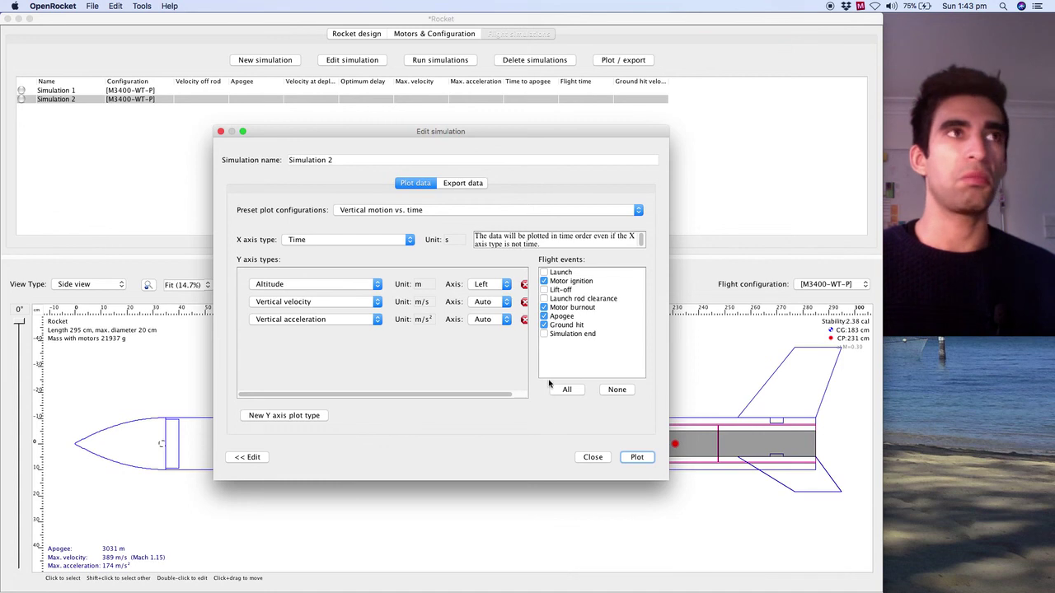
{"action": "left_click", "coordinate": [600, 460]}
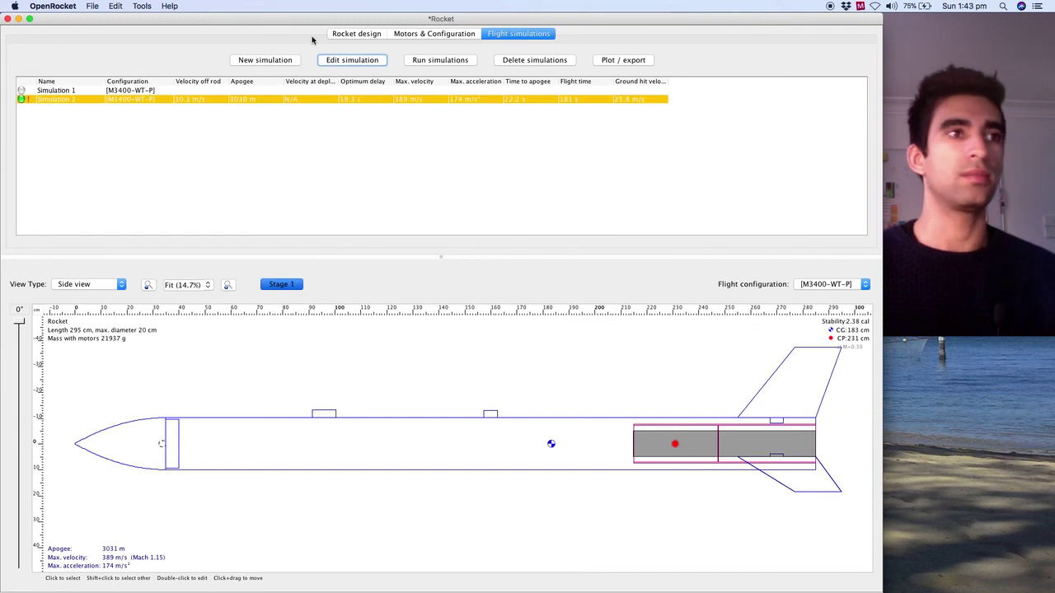
Step: Switch to the Rocket design tab, showing the component tree and parts palette
{"action": "left_click", "coordinate": [354, 35]}
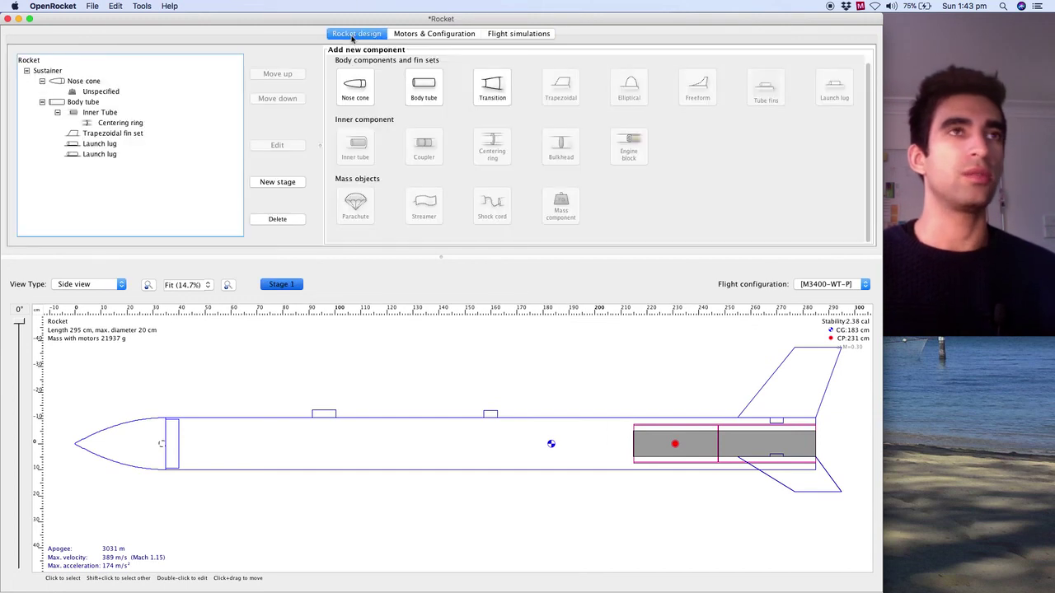